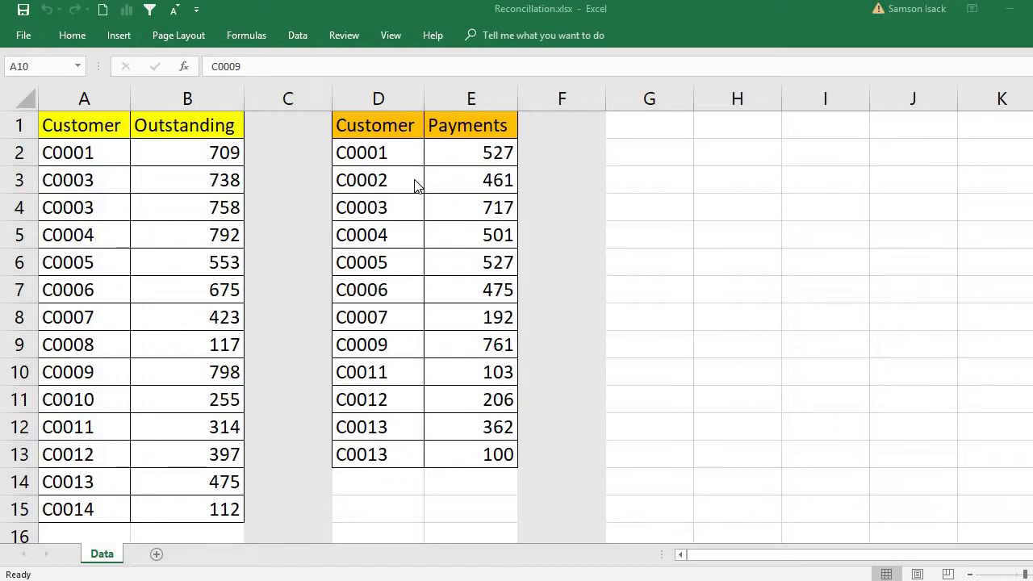
Examine the headers and extent of the Outstanding table in A1:B15 and the Payments table in D:E
left_click(61, 125)
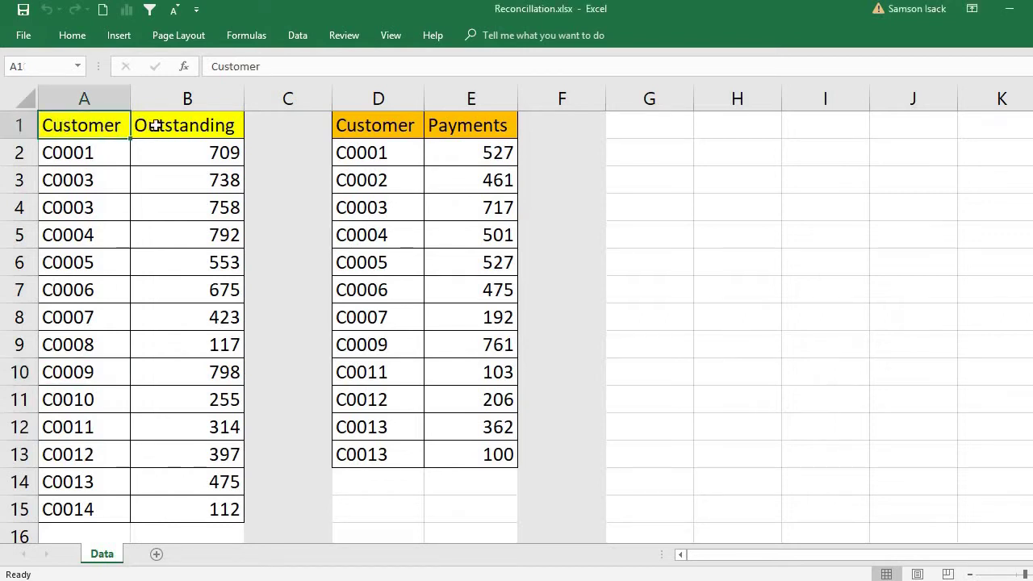
left_click_drag(155, 125, 204, 507)
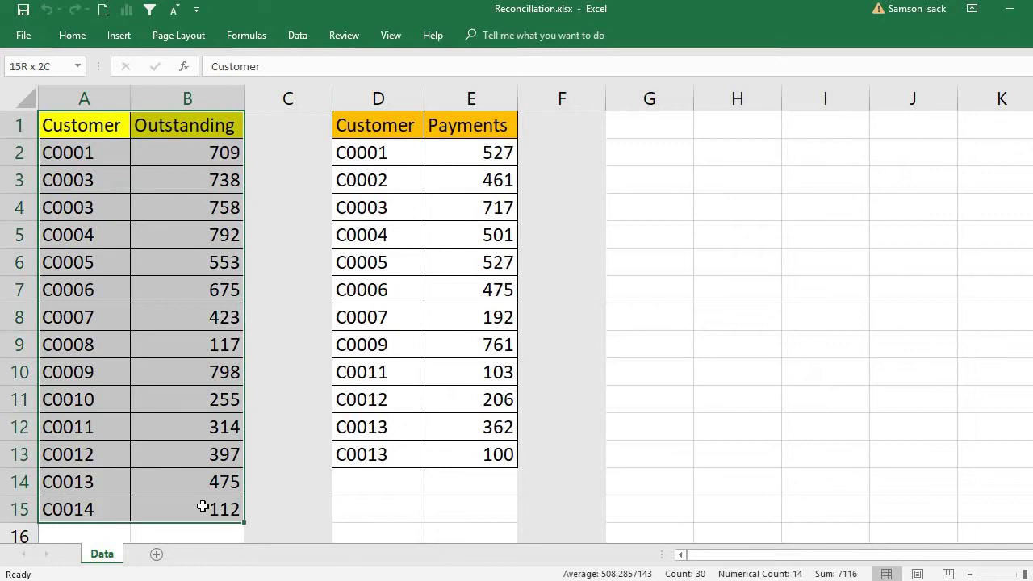
left_click(104, 128)
left_click(178, 124)
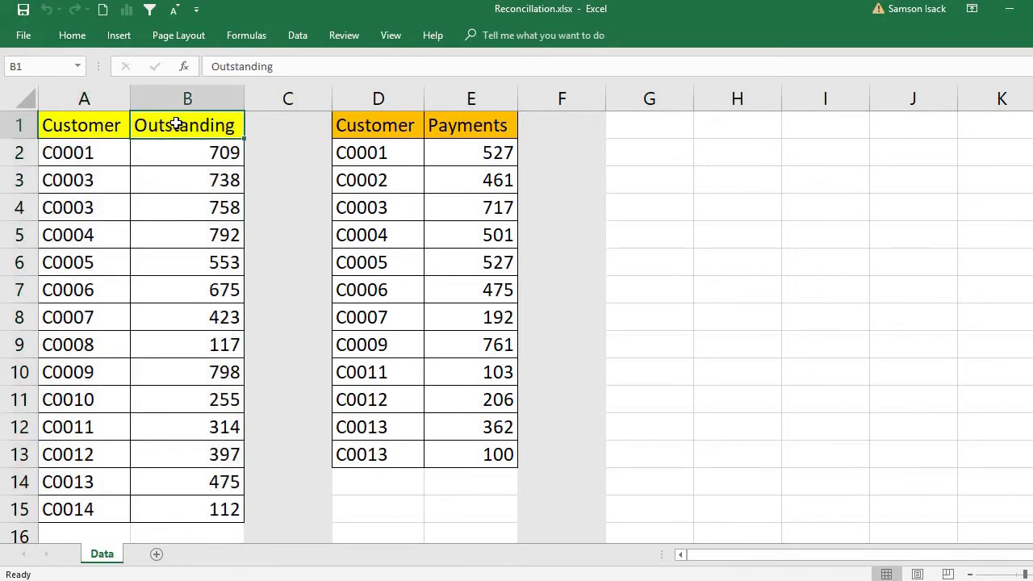
left_click(384, 119)
left_click(465, 131)
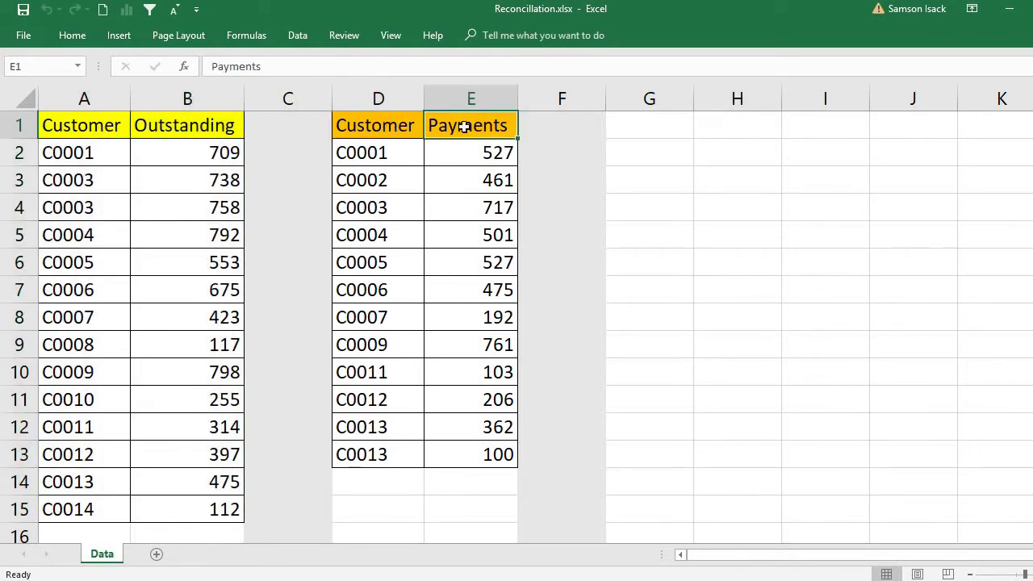
left_click_drag(106, 131, 211, 501)
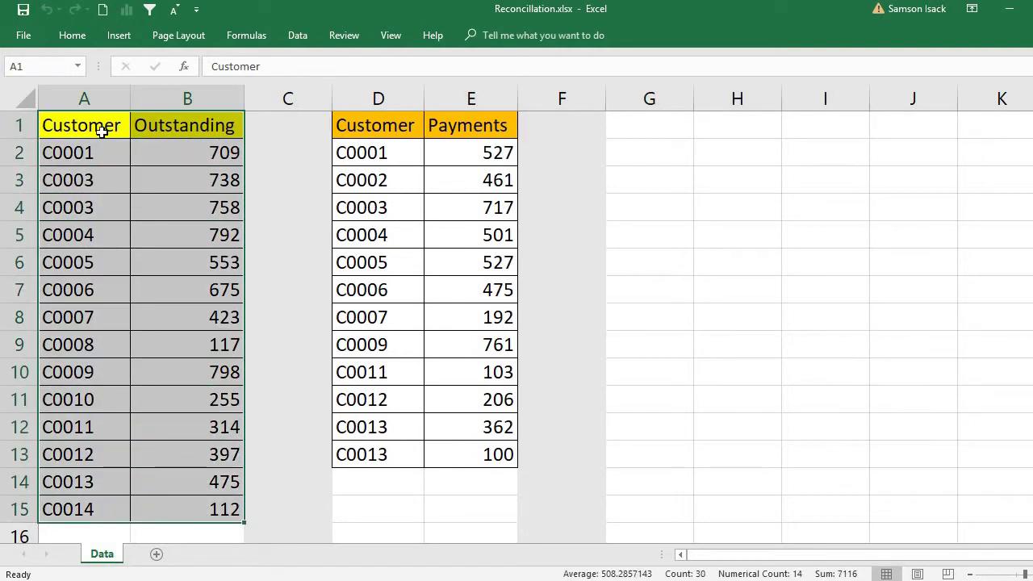
Compare the customer codes in columns A and D to find customers missing from either table
left_click(91, 160)
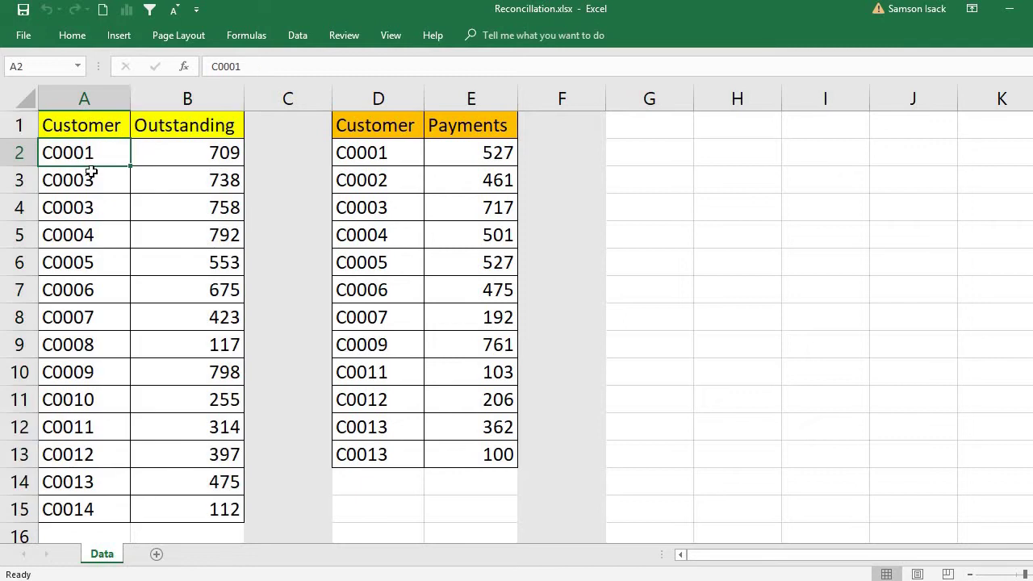
left_click(91, 173)
left_click(92, 155)
left_click(100, 175)
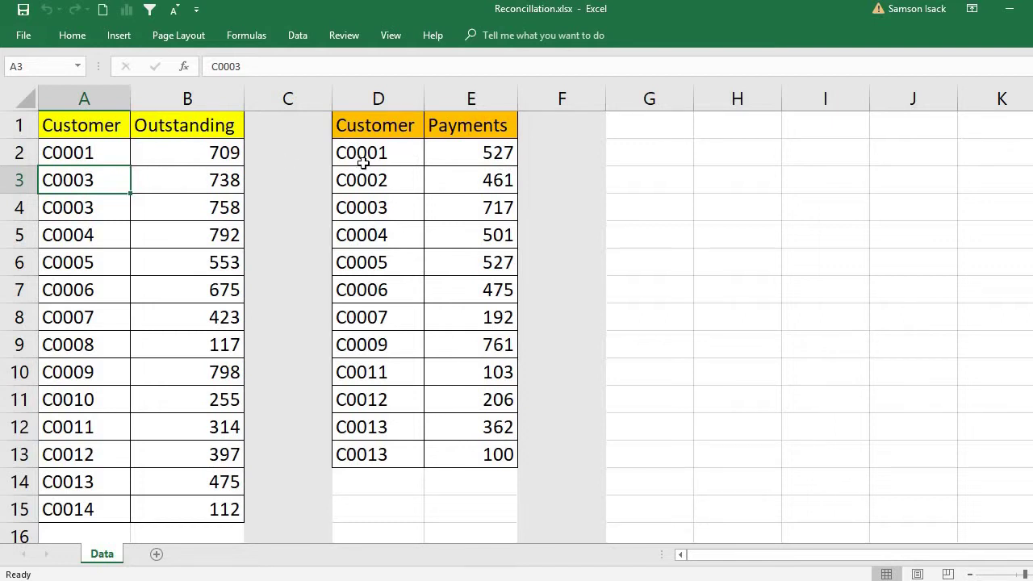
left_click_drag(422, 152, 476, 371)
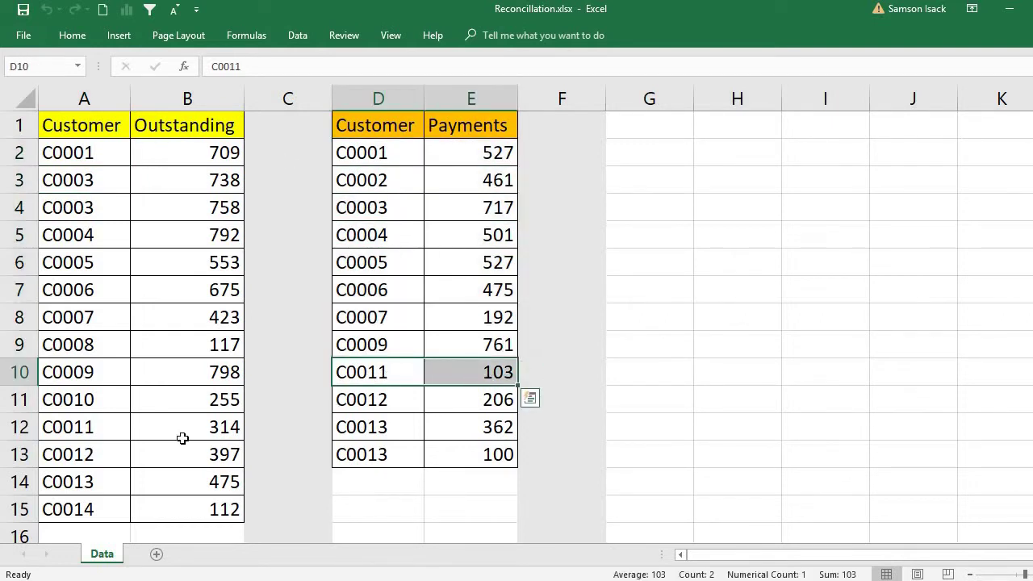
left_click(370, 343)
left_click(440, 347)
left_click_drag(429, 341, 627, 357)
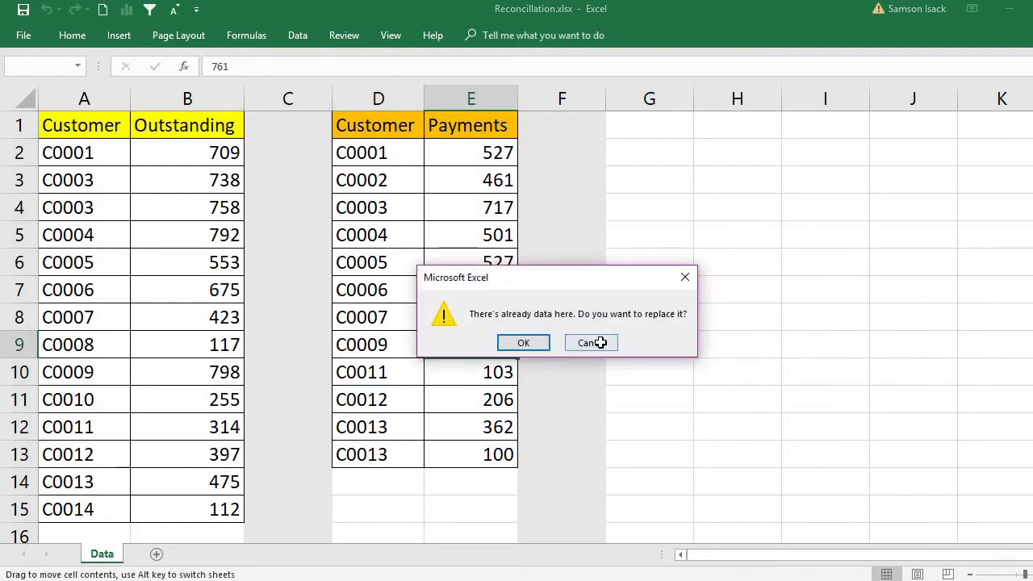
left_click(601, 343)
left_click(398, 313)
left_click(392, 346)
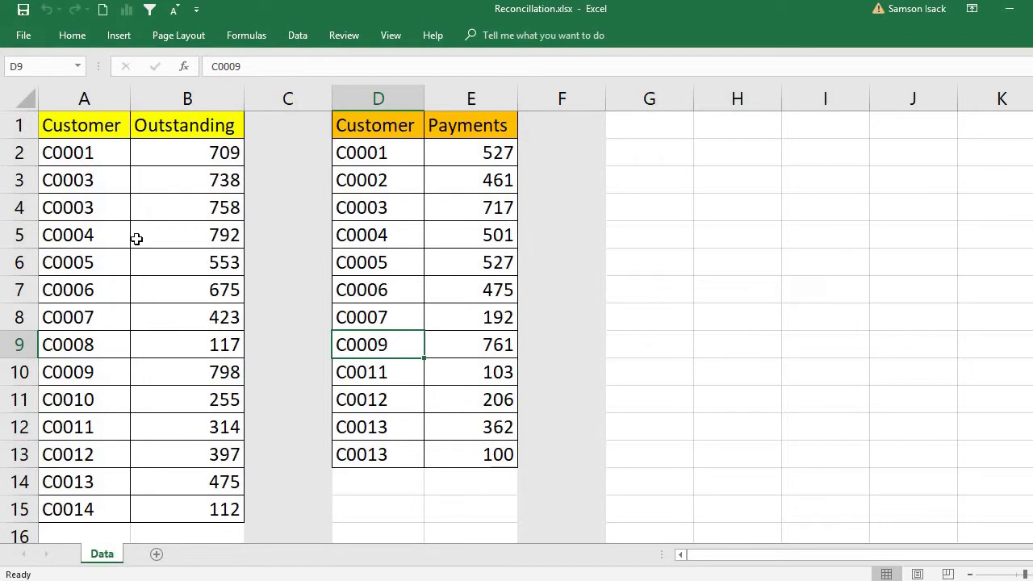
Examine the repeated customer entries in A3:B4 and D12:E13 and compare them with the other table's entries
left_click(106, 179)
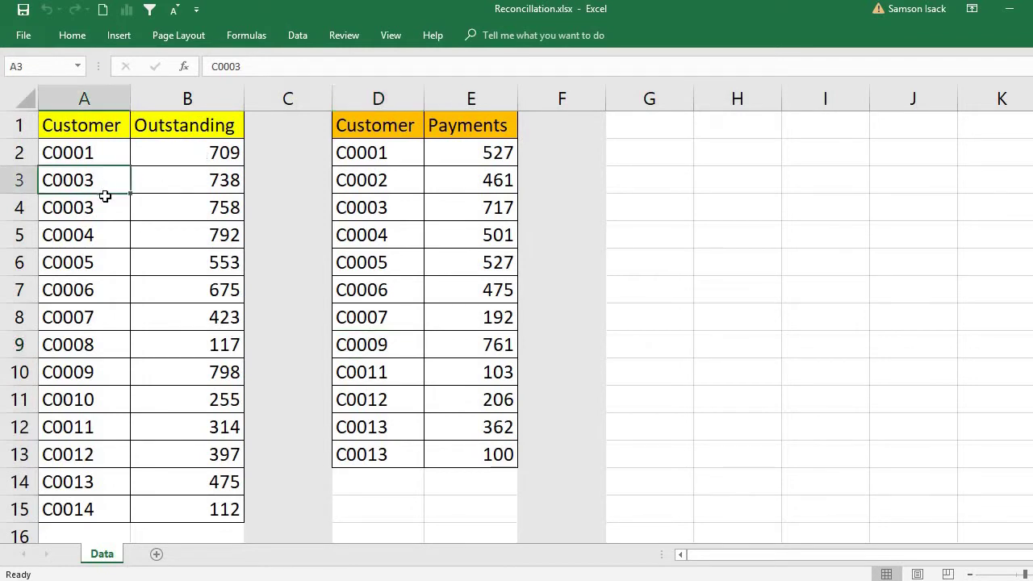
left_click_drag(104, 196, 104, 199)
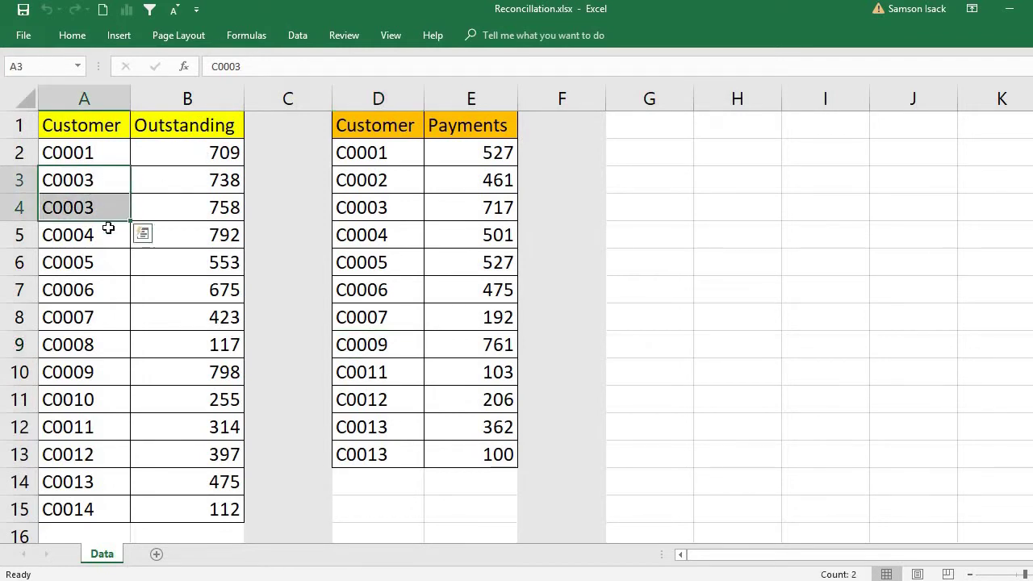
left_click_drag(178, 183, 183, 213)
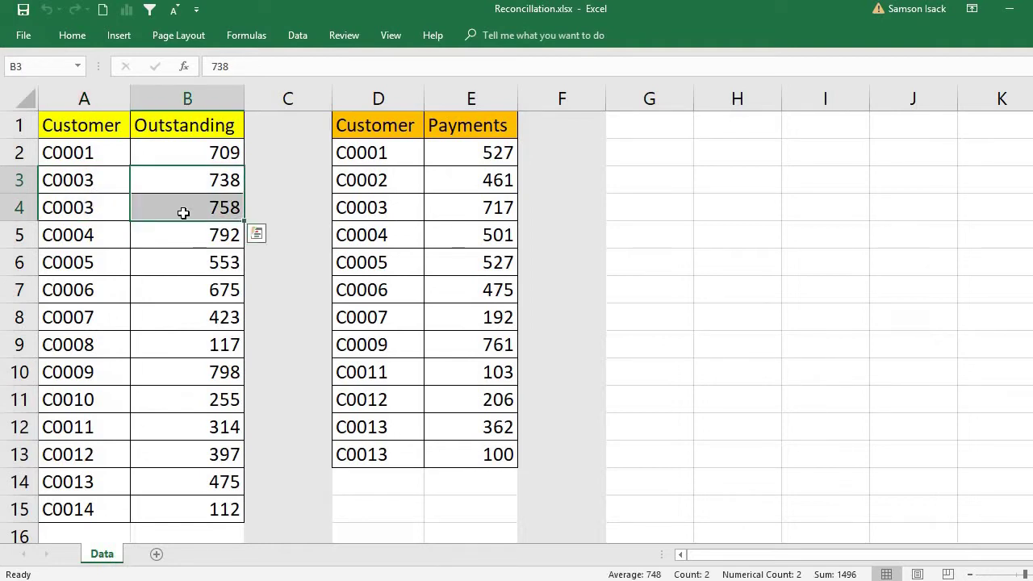
left_click(400, 205)
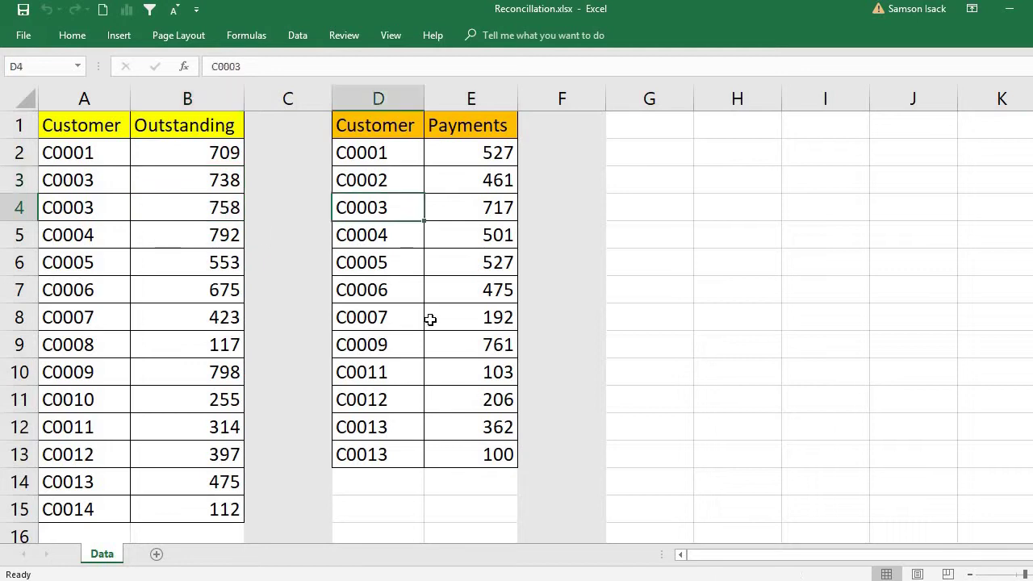
left_click_drag(400, 432, 487, 448)
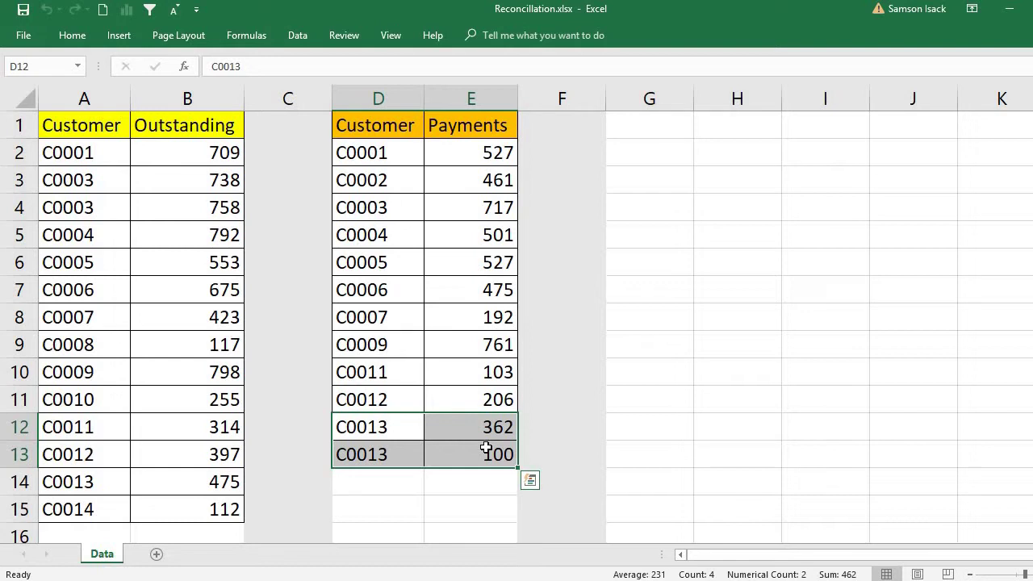
left_click_drag(121, 174, 189, 206)
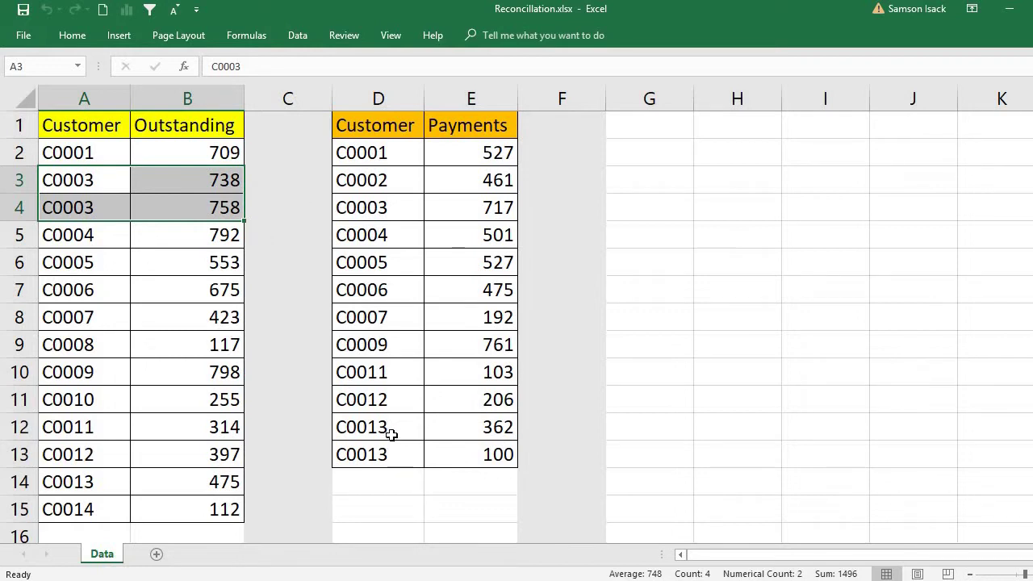
left_click_drag(392, 431, 473, 454)
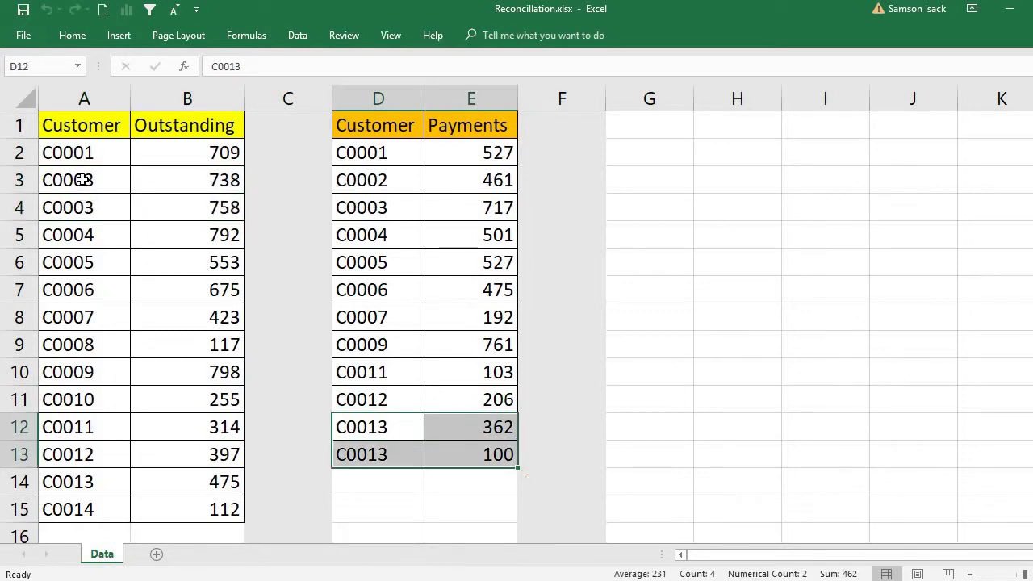
left_click_drag(83, 178, 171, 181)
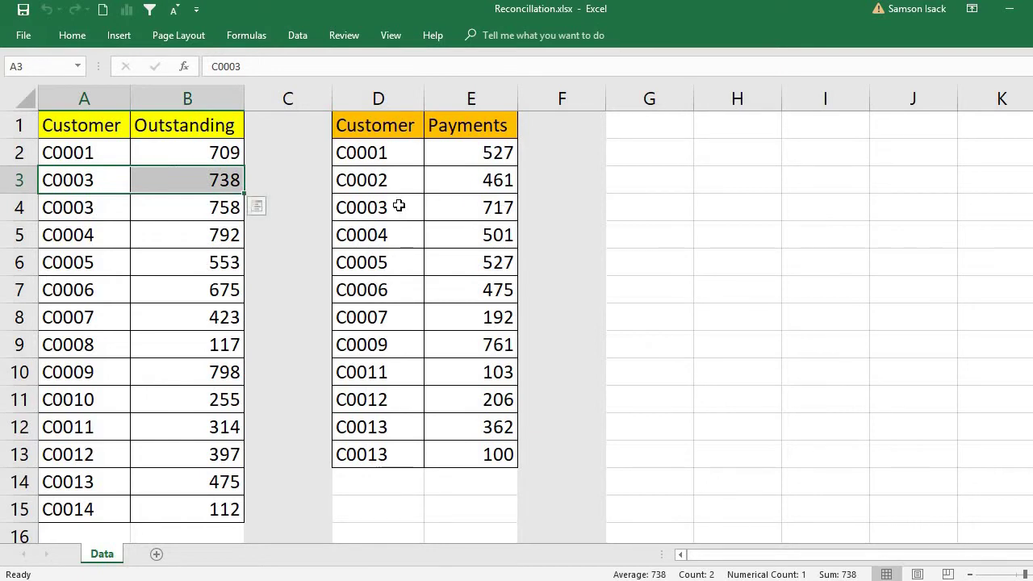
left_click(392, 363)
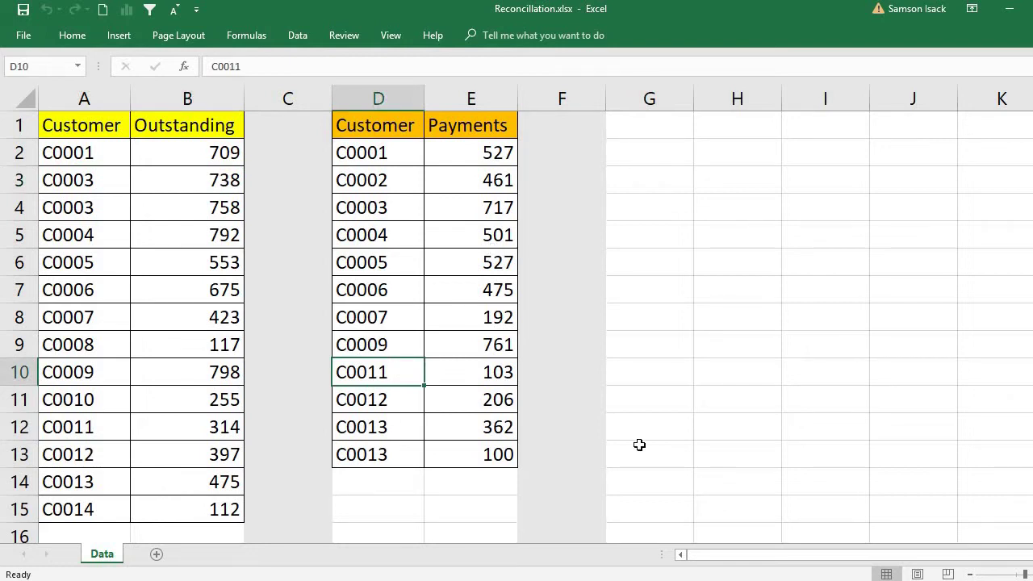
left_click_drag(83, 153, 113, 507)
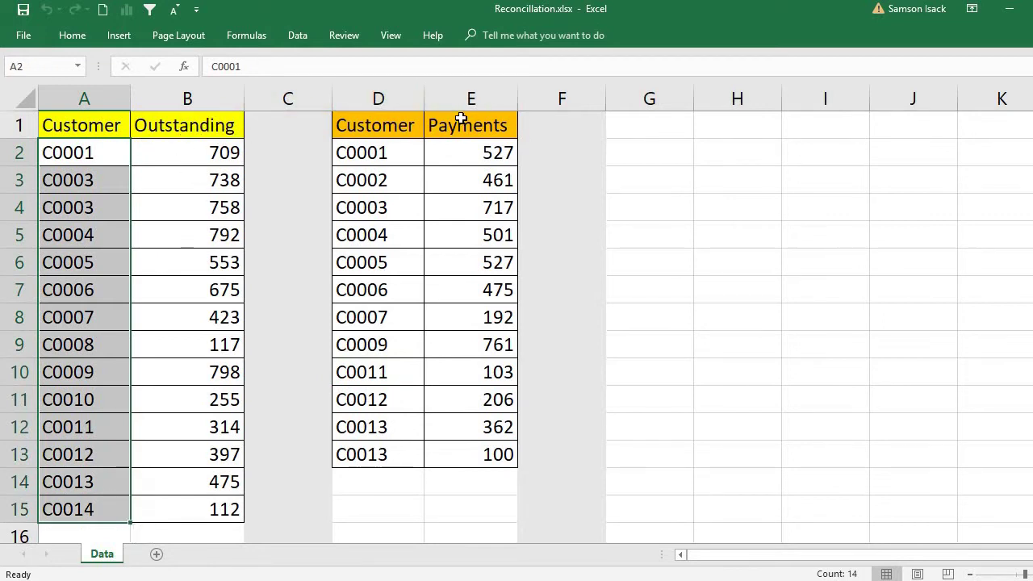
Copy the Outstanding table's Customer column, A1:A15 including the header, to G1
left_click(648, 134)
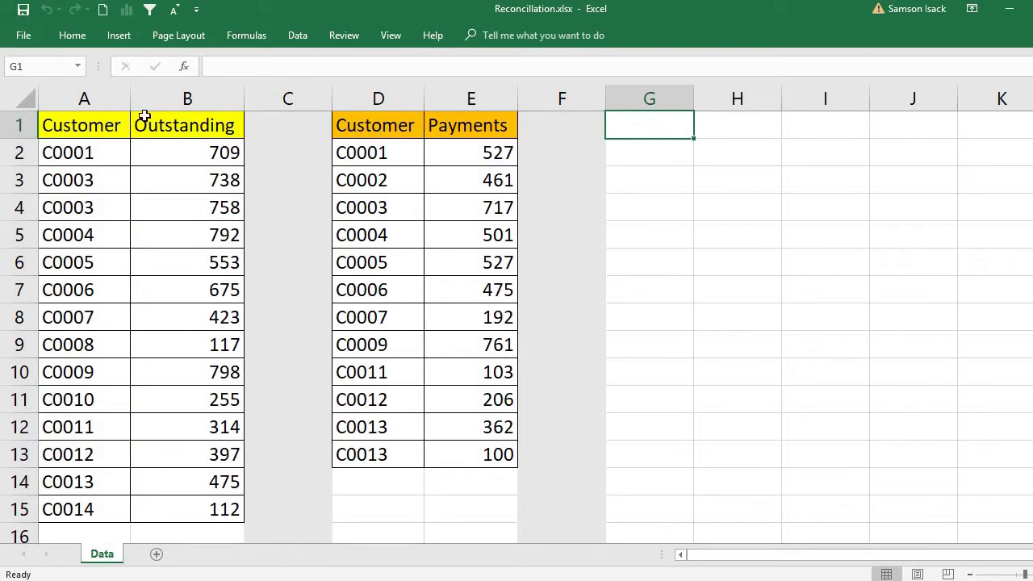
left_click_drag(77, 123, 98, 509)
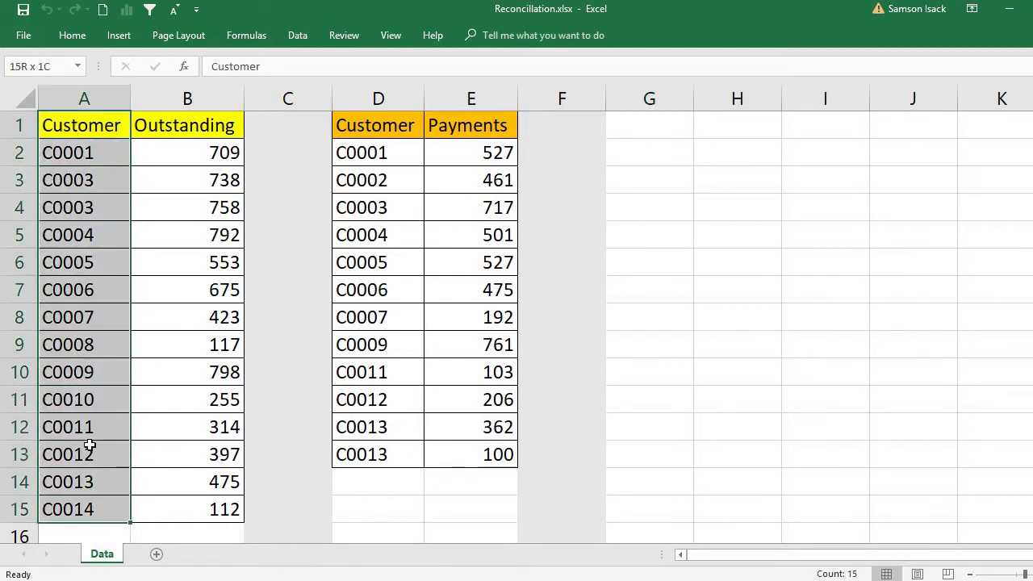
right_click(84, 238)
left_click(125, 270)
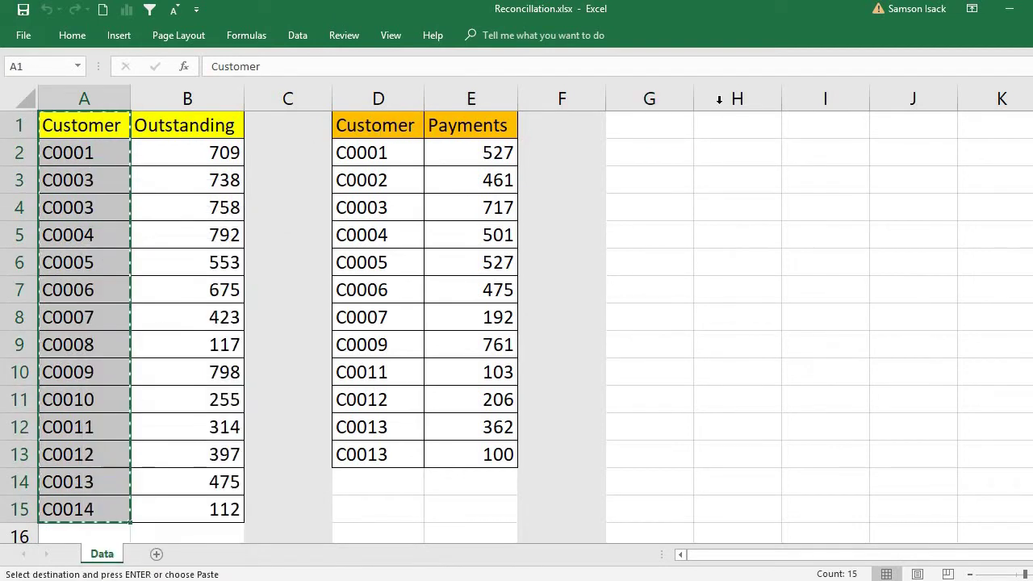
left_click(659, 128)
right_click(659, 130)
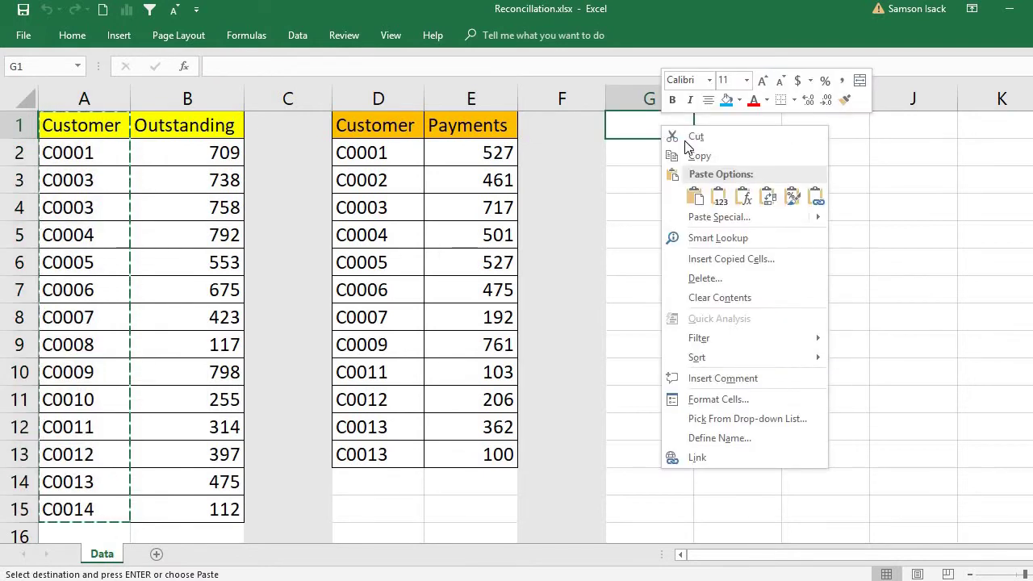
left_click(697, 199)
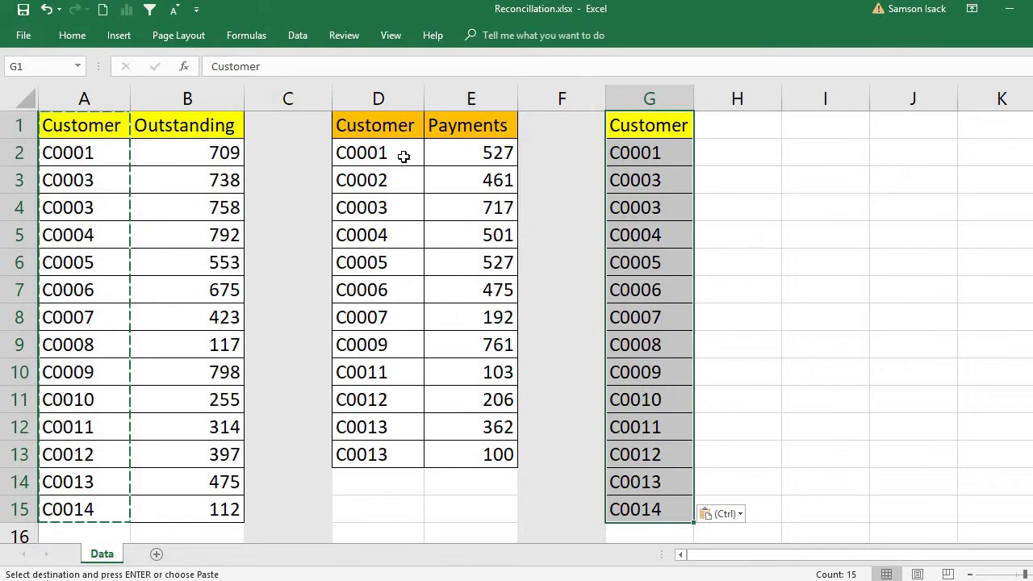
Copy the Payments table's customer codes in D2:D13 without the header and append them to the list from G16
left_click_drag(403, 154, 394, 452)
right_click(372, 345)
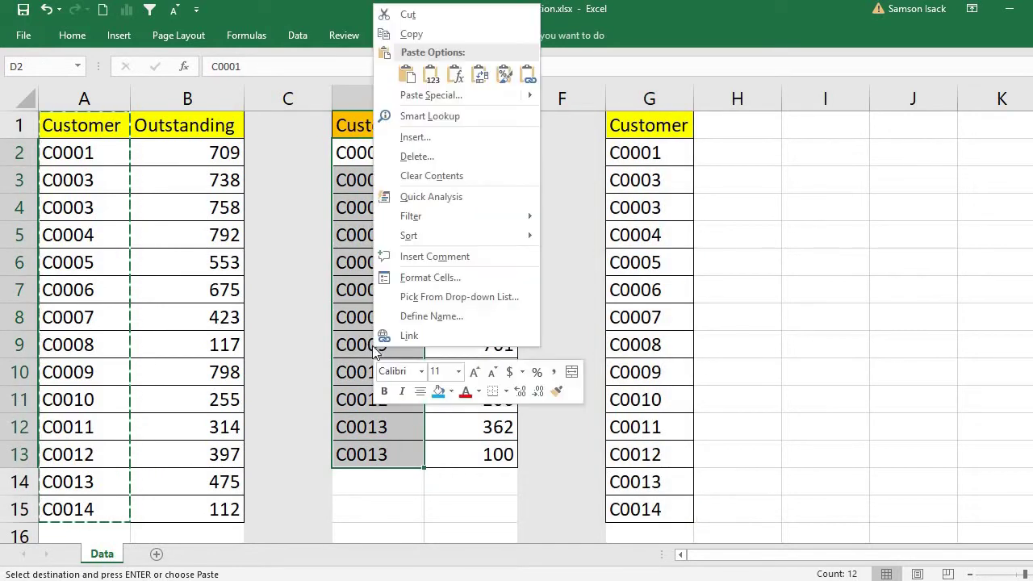
left_click(406, 74)
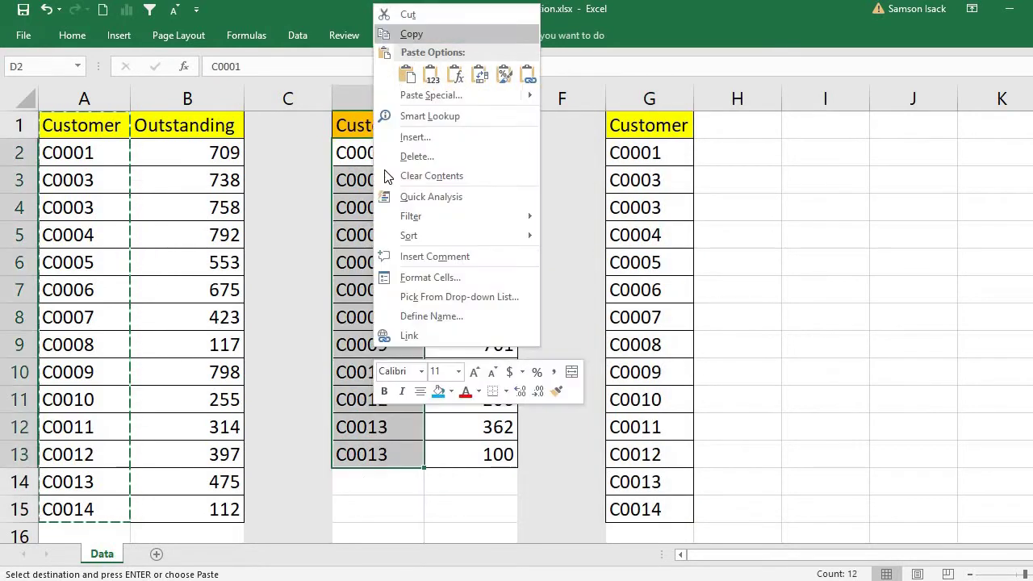
left_click(410, 30)
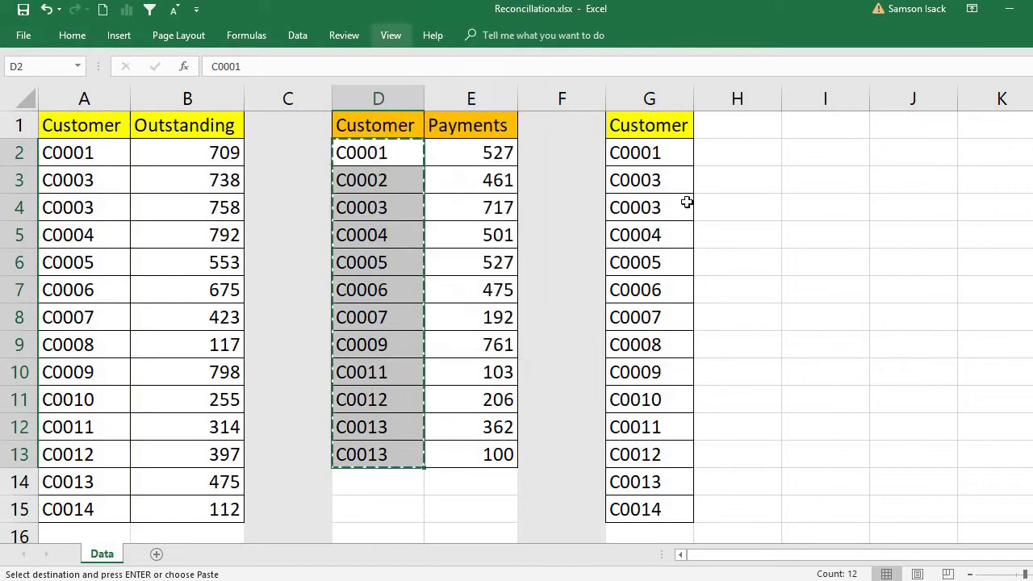
left_click(655, 535)
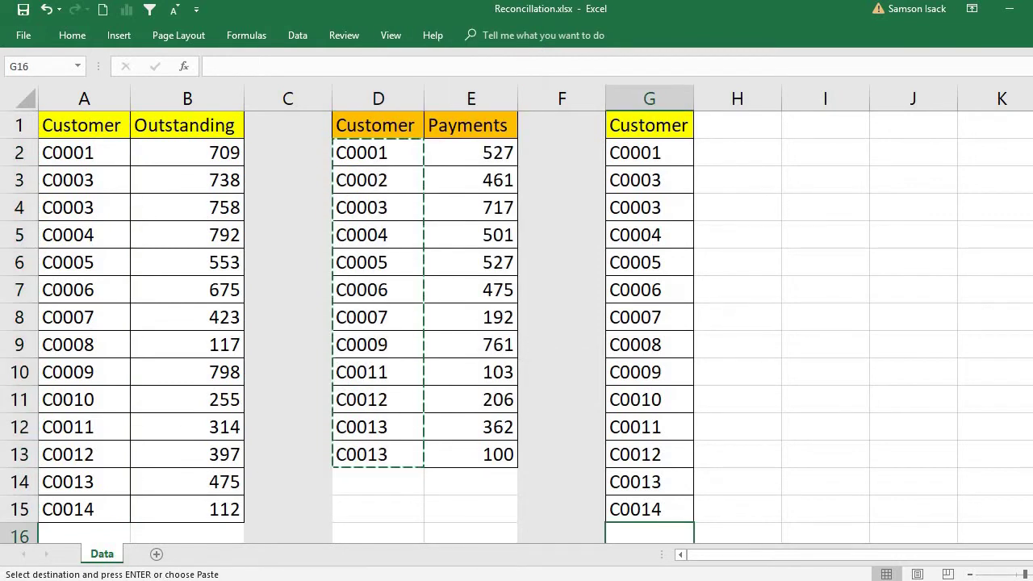
scroll(698, 541, "down", 2)
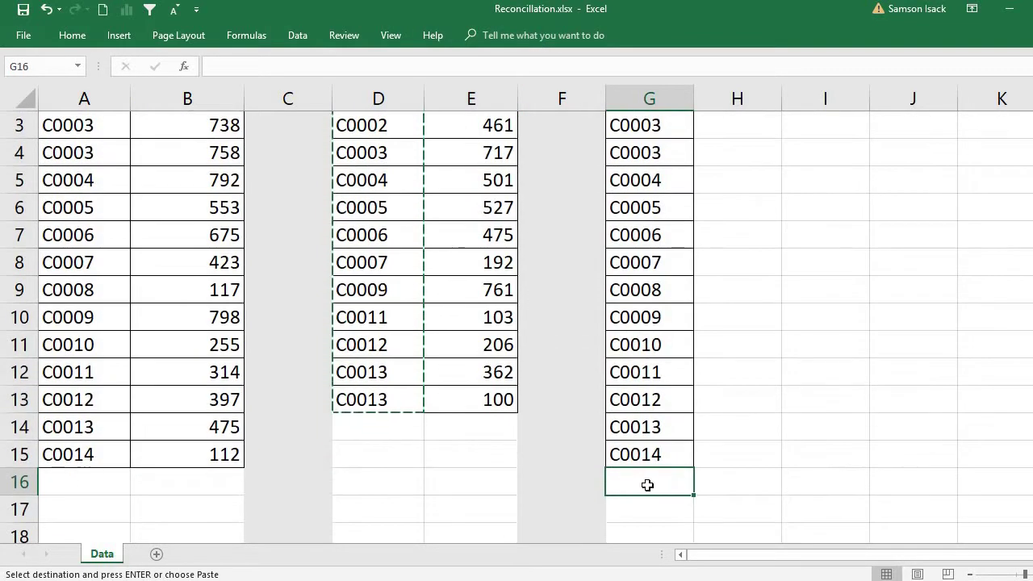
right_click(648, 484)
left_click(703, 212)
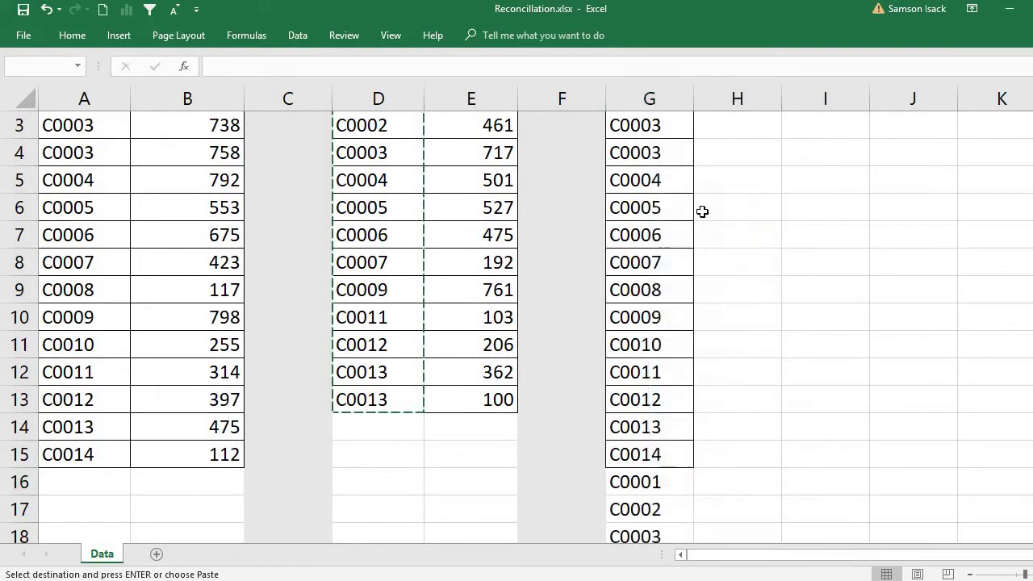
scroll(724, 194, "up", 1)
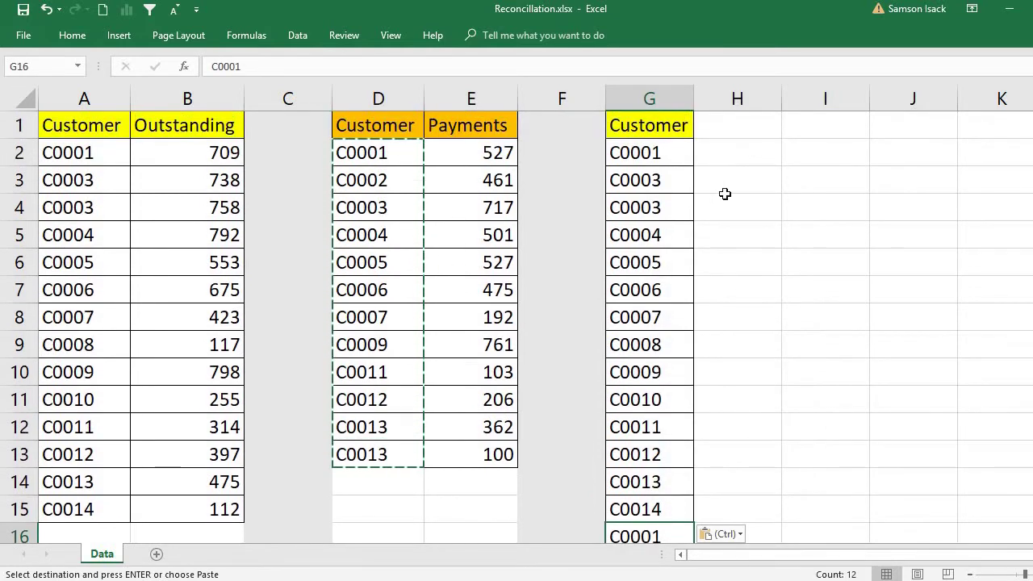
Remove duplicate customer codes from column G, treating the first row as a header and checking the Customer column
left_click(660, 99)
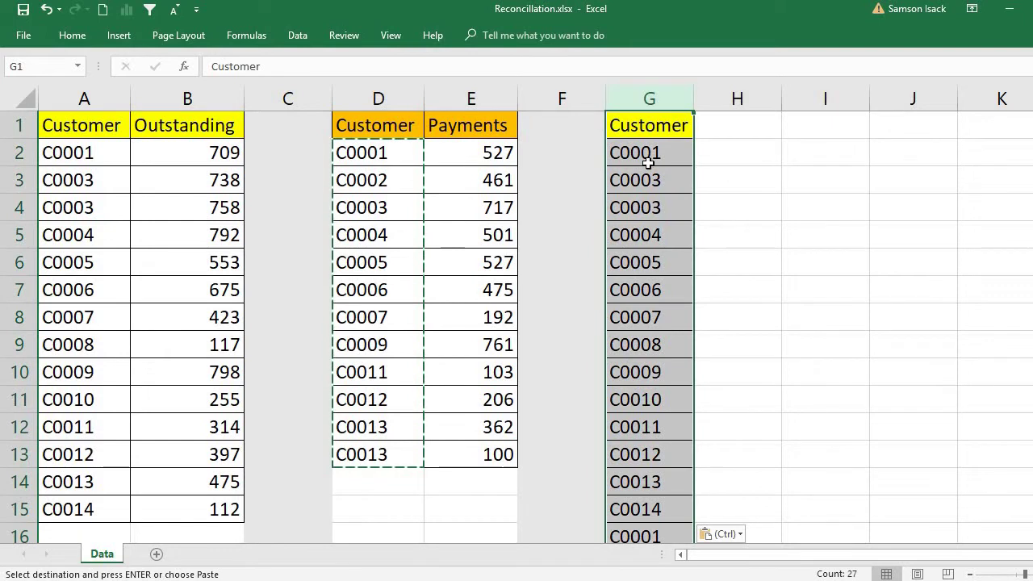
left_click(297, 35)
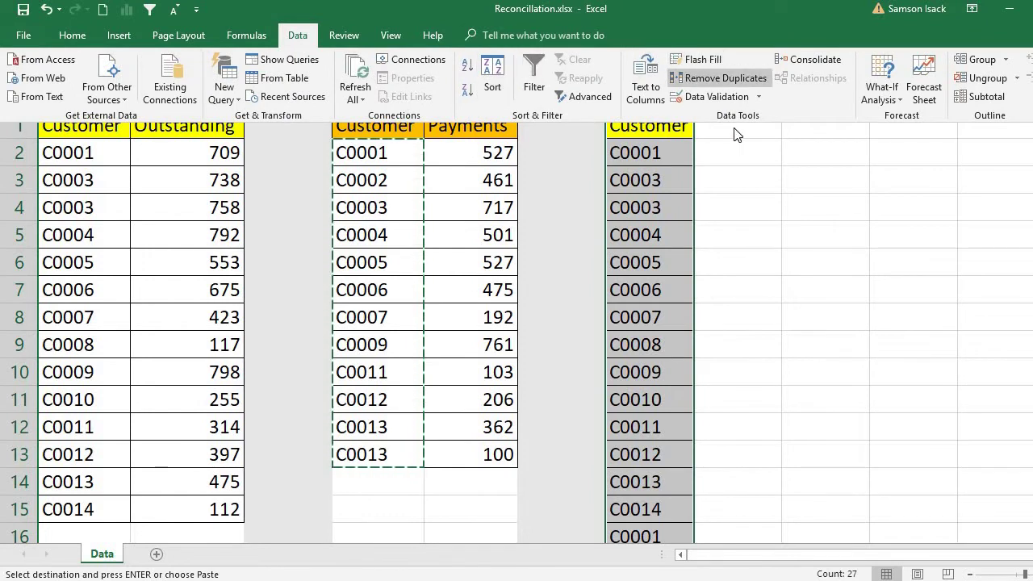
left_click(736, 84)
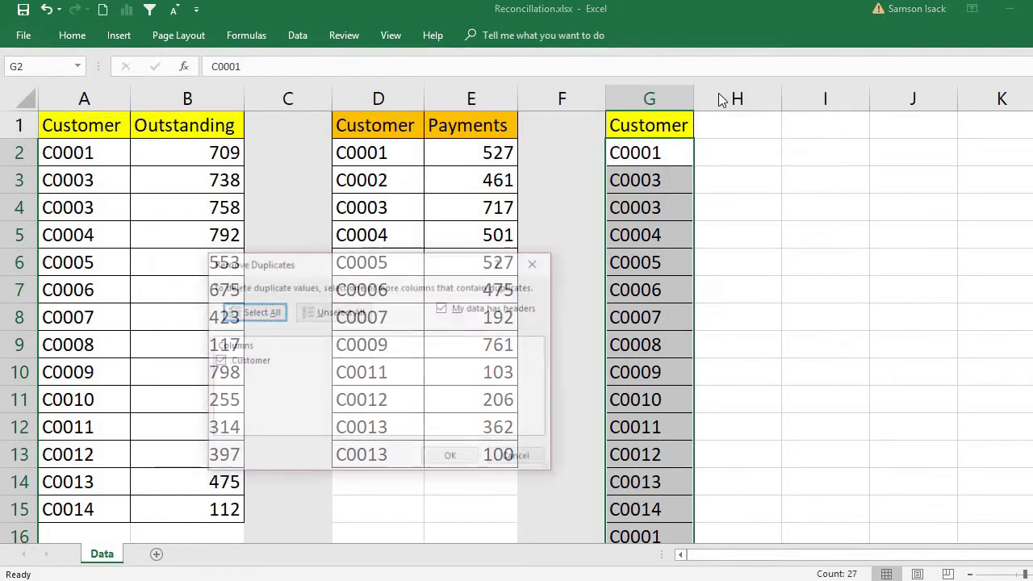
left_click(463, 310)
left_click(459, 310)
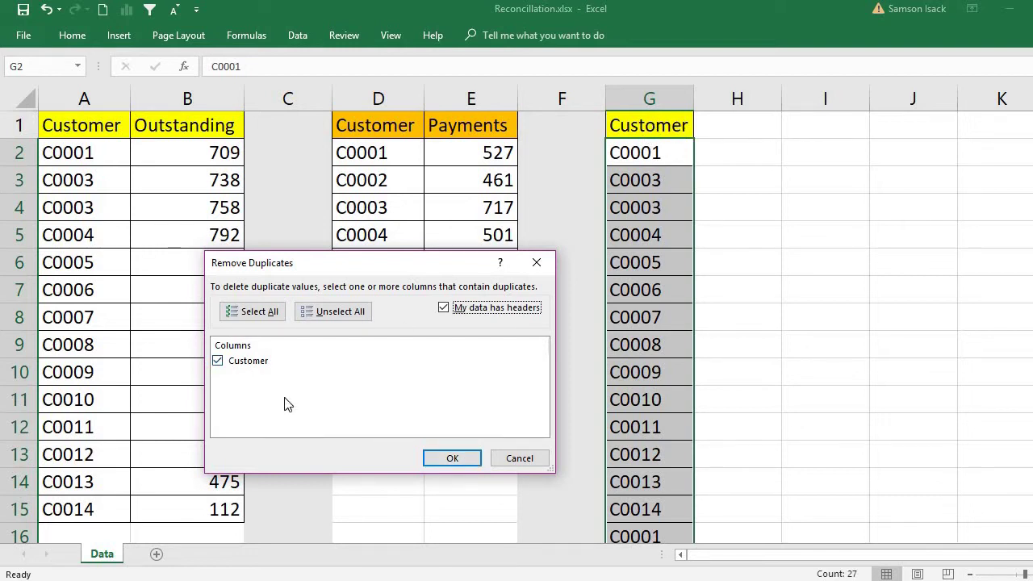
left_click(225, 366)
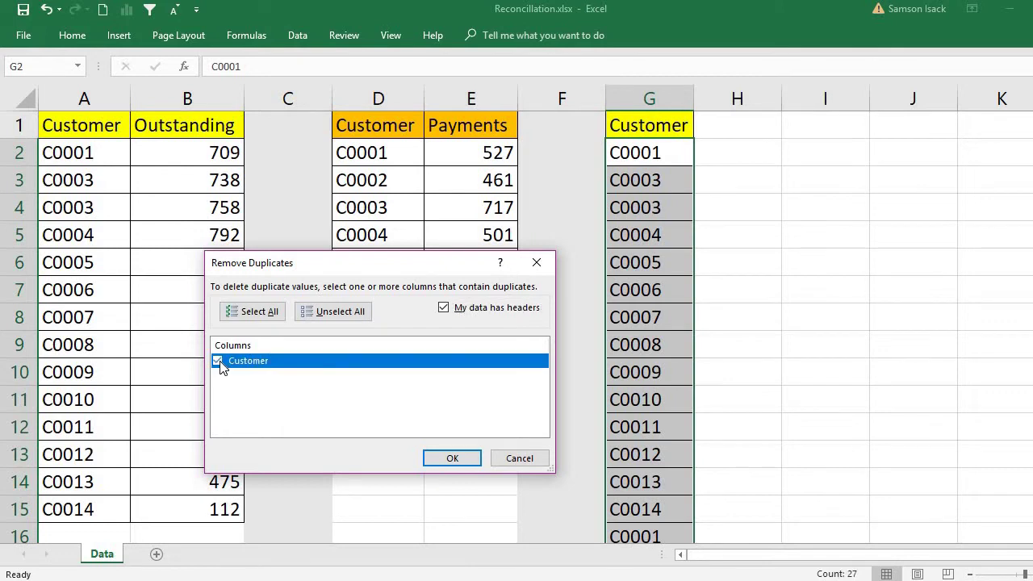
left_click(451, 459)
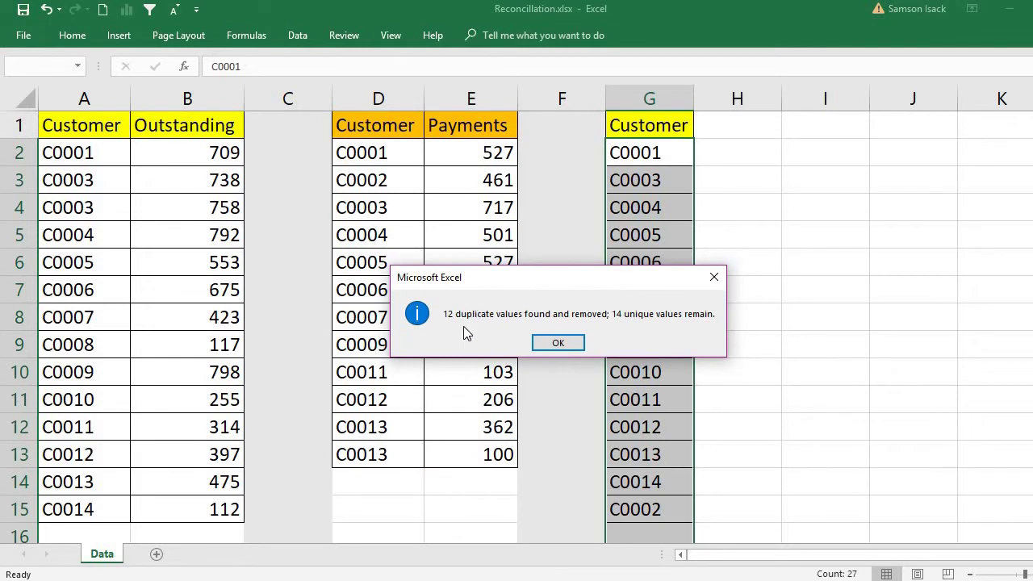
left_click(576, 345)
Sort the customer list in column G by Customer on cell values from A to Z, keeping the header row
left_click(655, 98)
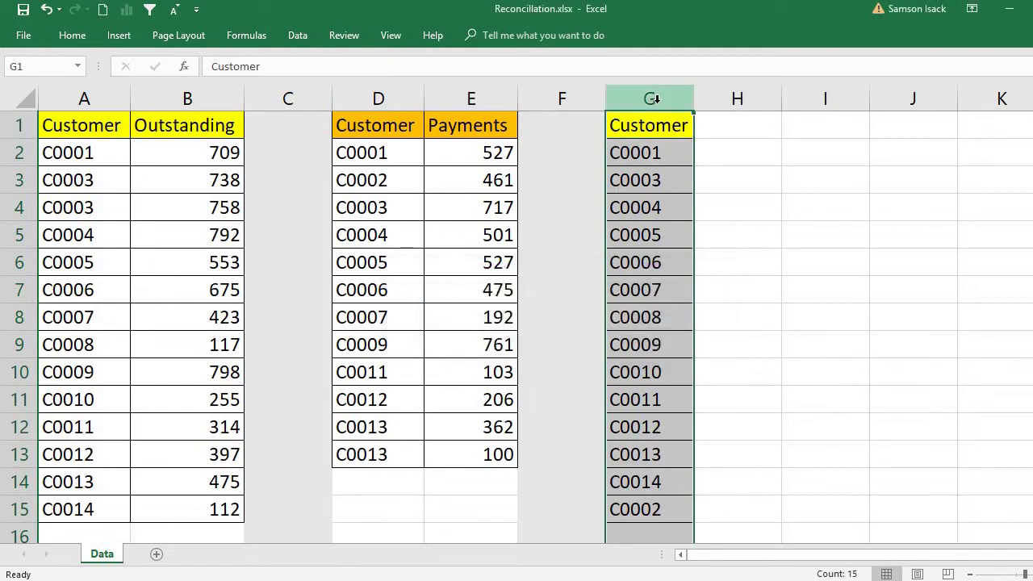
left_click(636, 429)
left_click(659, 510)
left_click(661, 124, "shift")
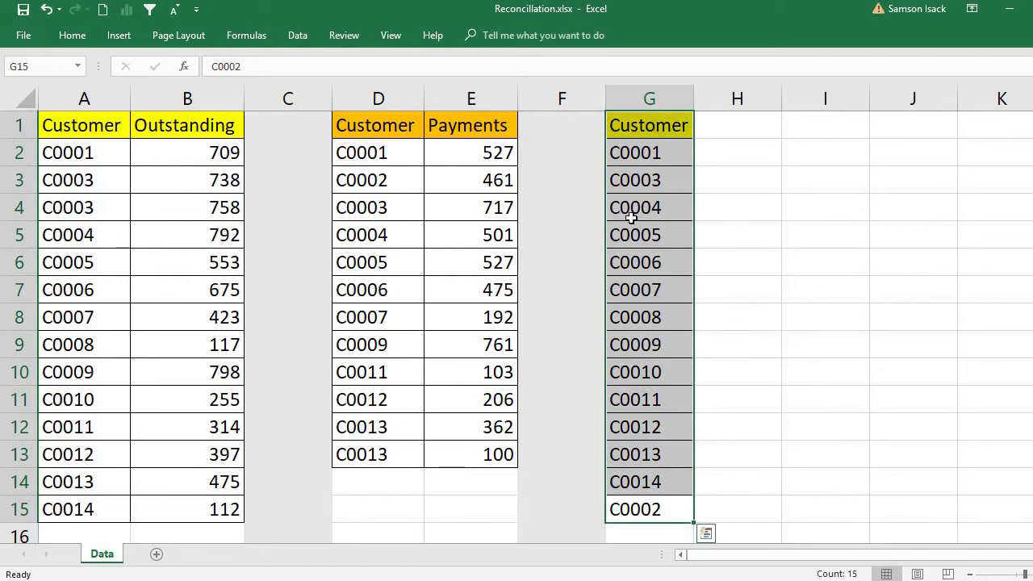
left_click(659, 96)
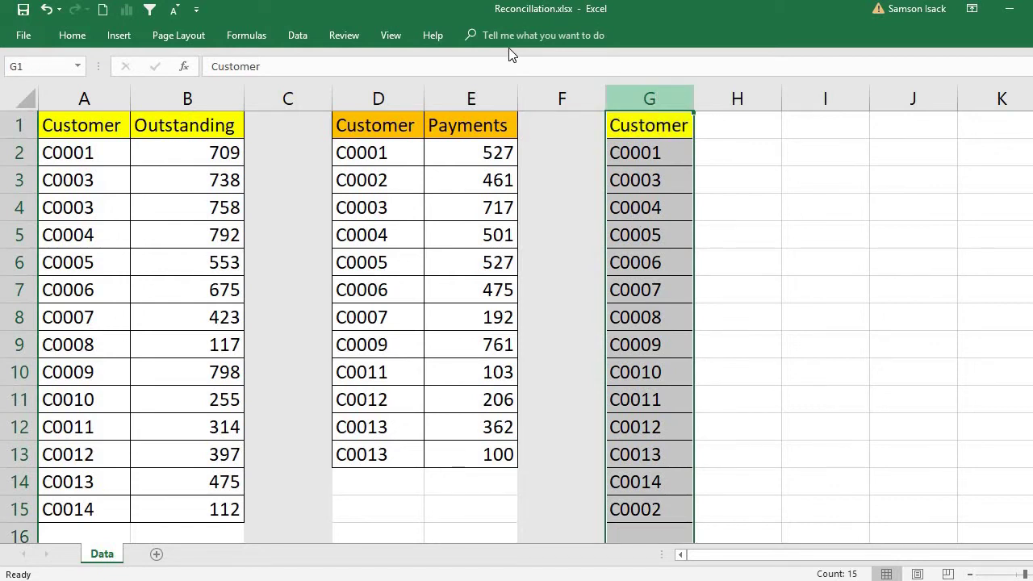
left_click(297, 36)
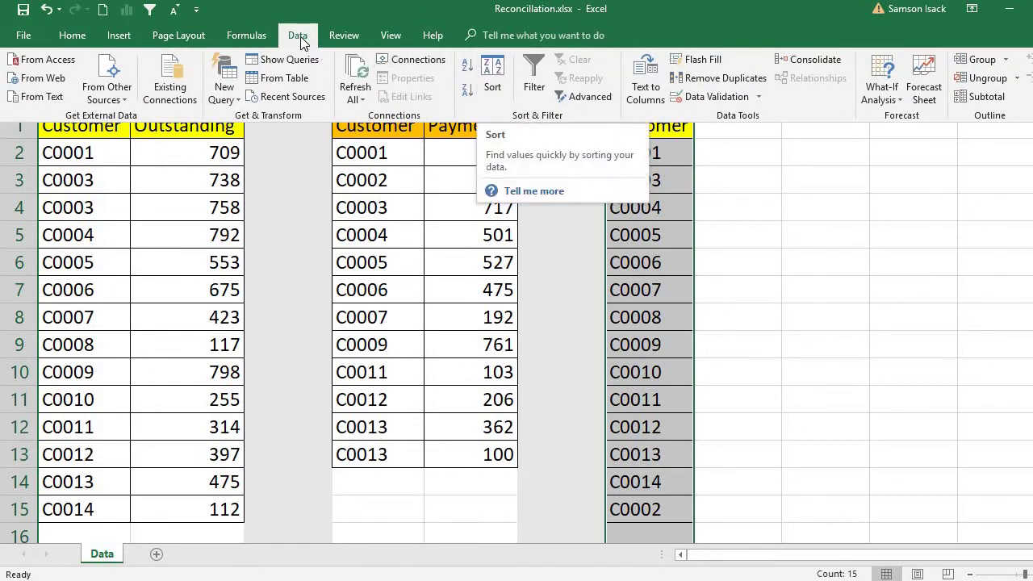
left_click(638, 134)
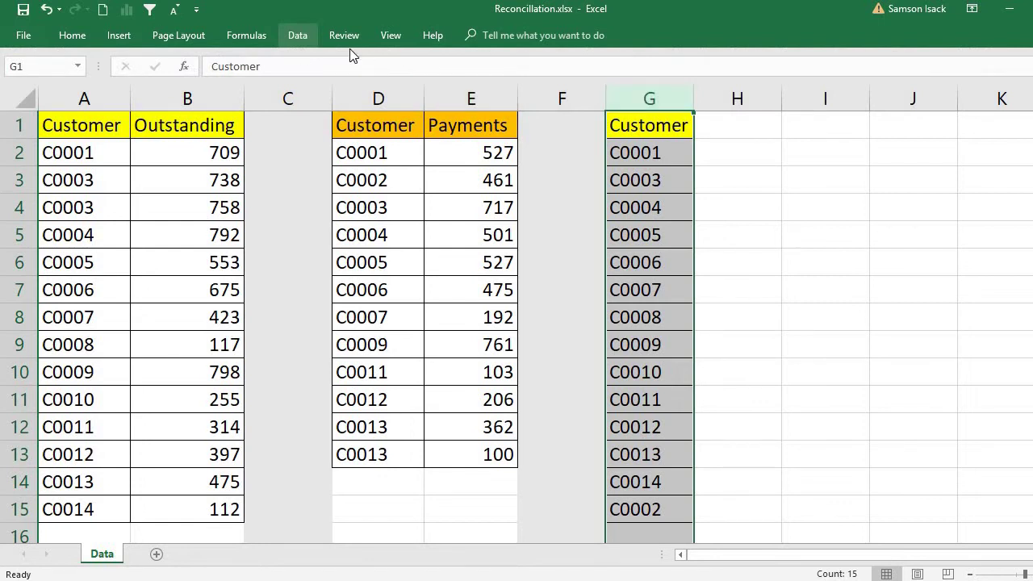
left_click(307, 37)
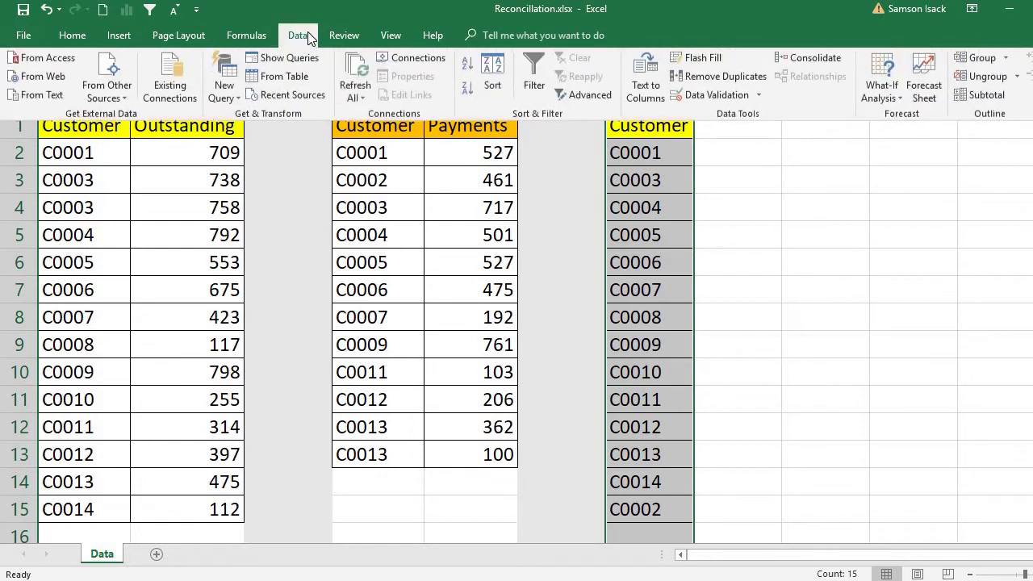
left_click(495, 77)
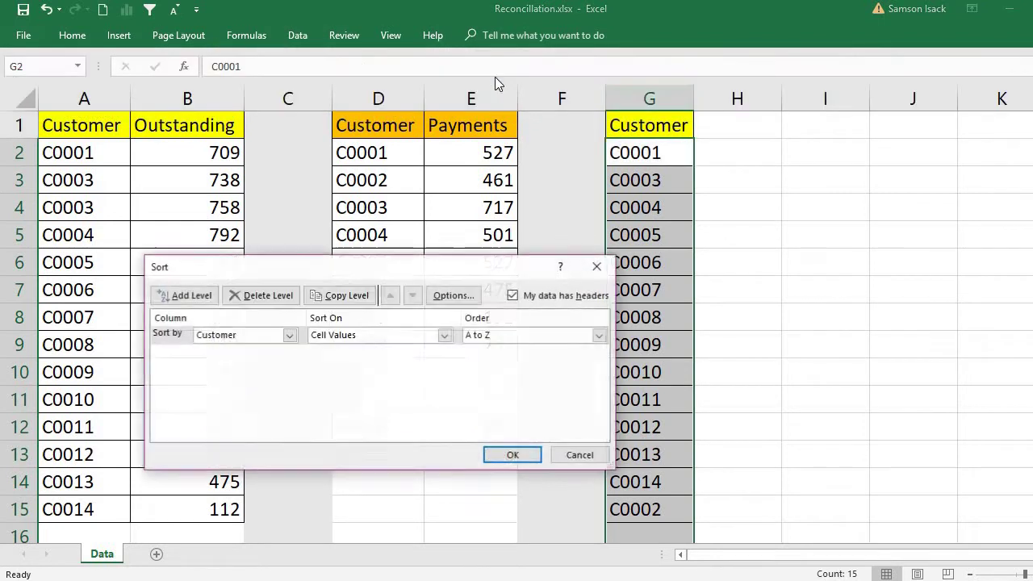
left_click(524, 297)
left_click(525, 297)
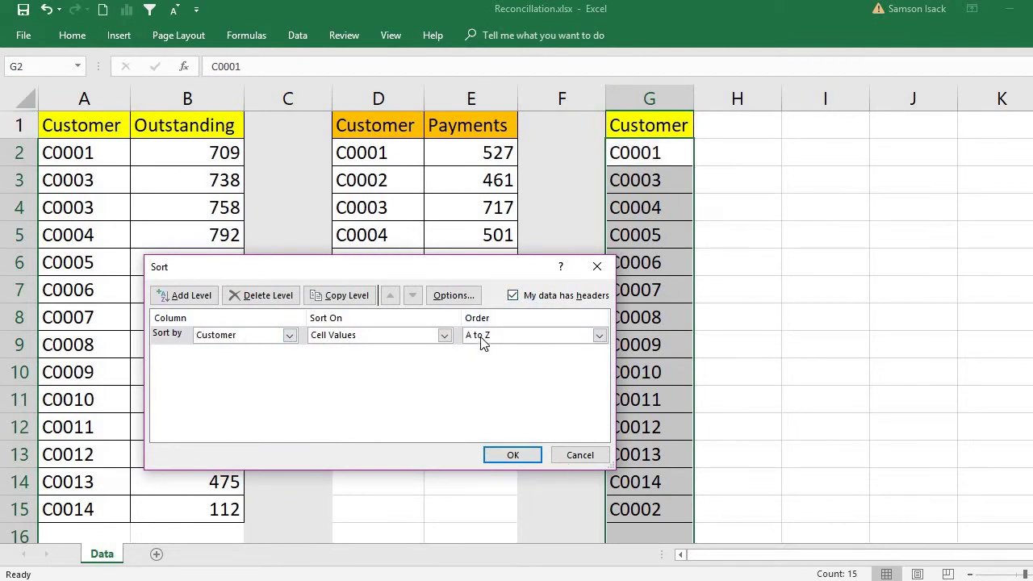
left_click(511, 456)
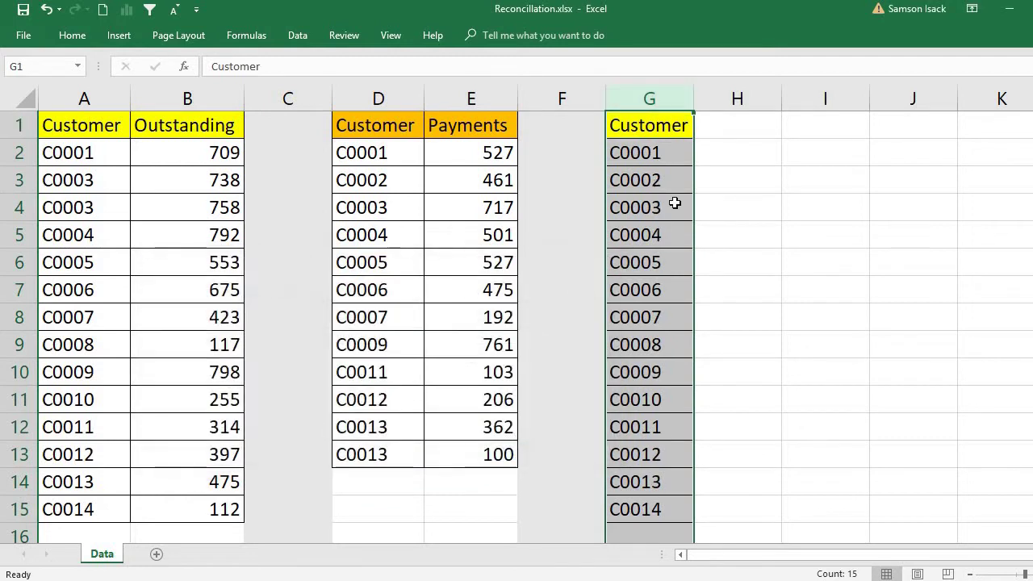
Enter the headings Outstanding in H1 and Payments in I1 beside the unique customer list
left_click_drag(662, 152, 657, 509)
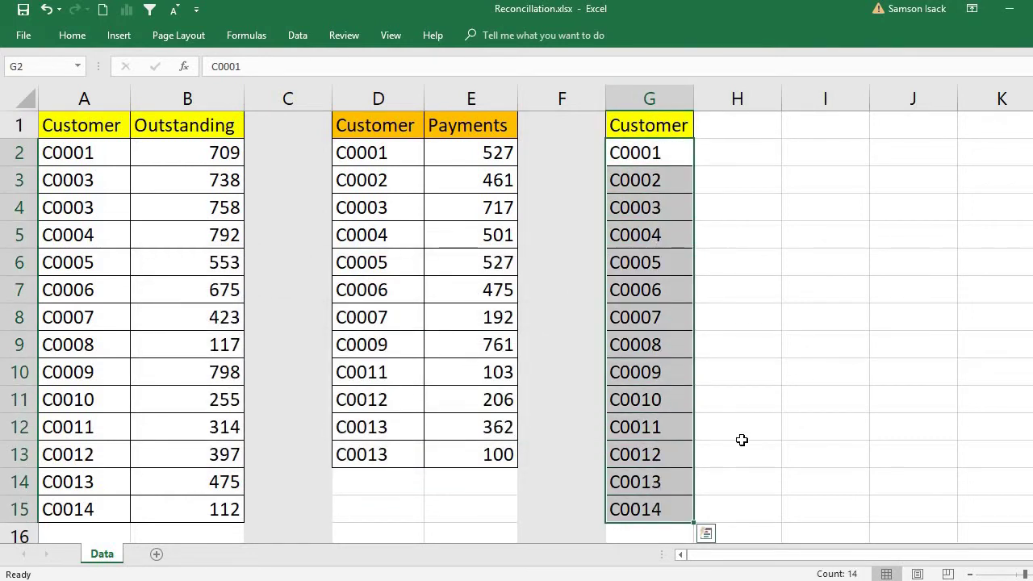
left_click(731, 151)
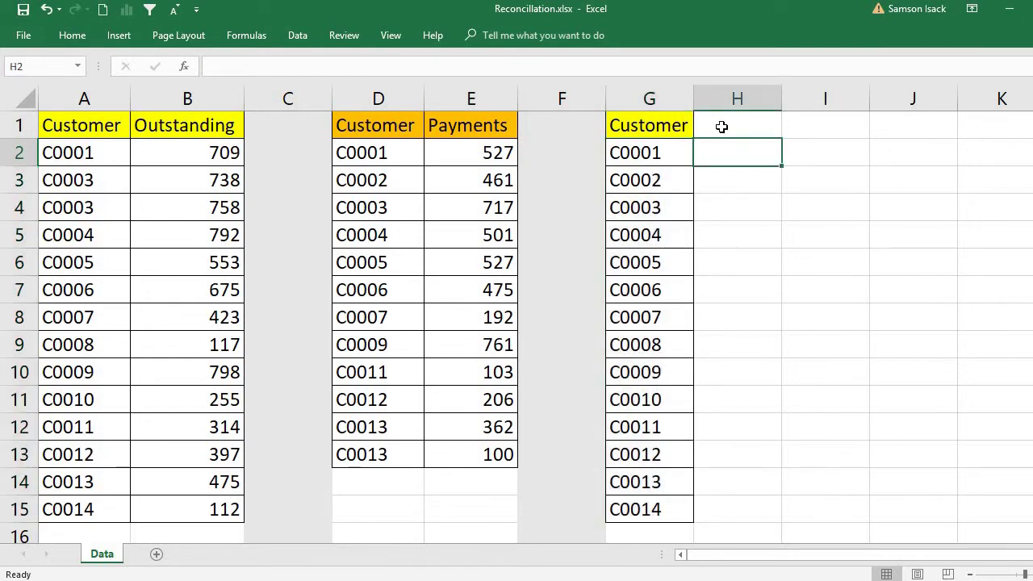
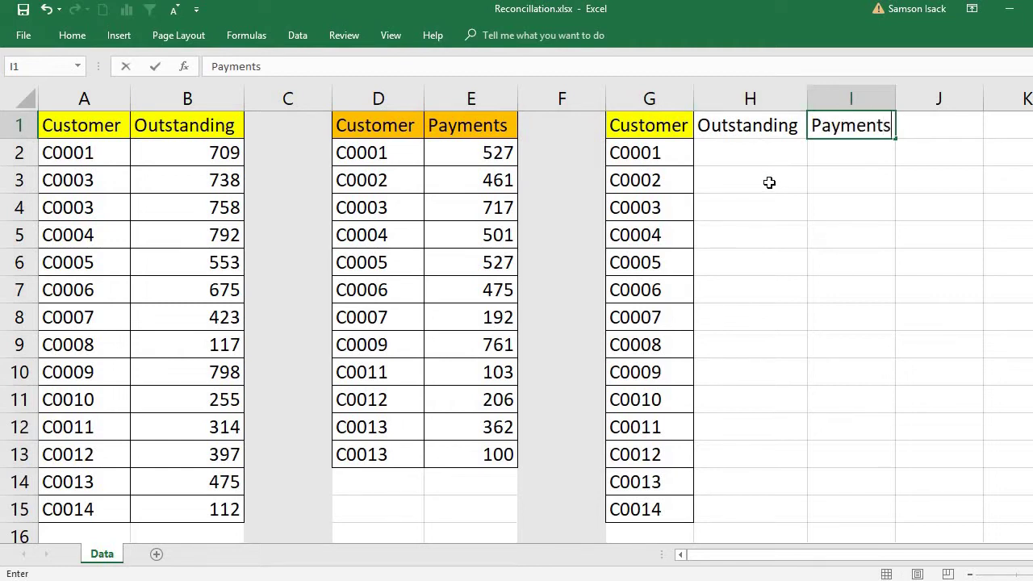
key("Return")
Apply borders to all cells in H1:I15
left_click_drag(703, 129, 848, 129)
left_click_drag(845, 432, 844, 500)
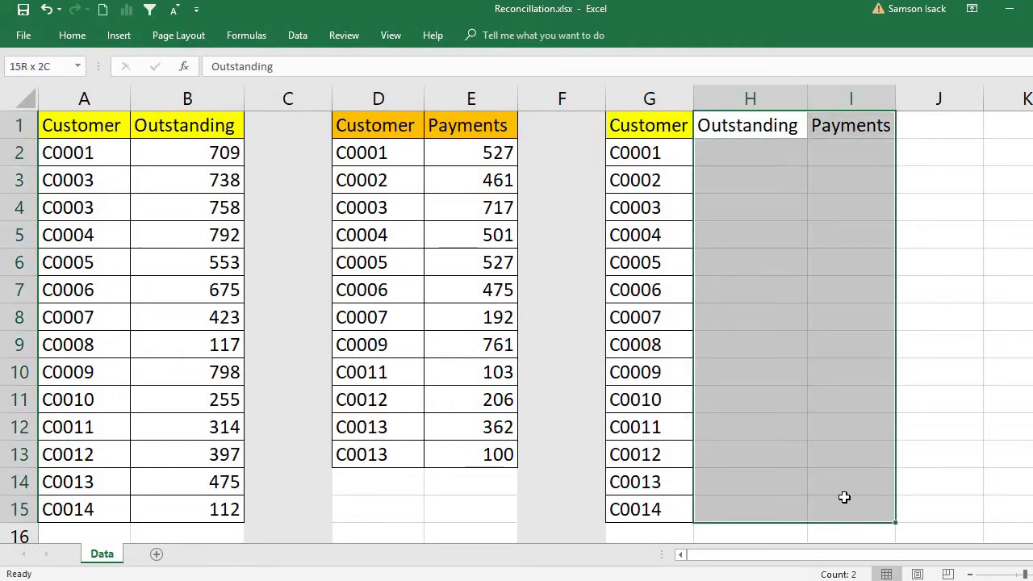
left_click(72, 35)
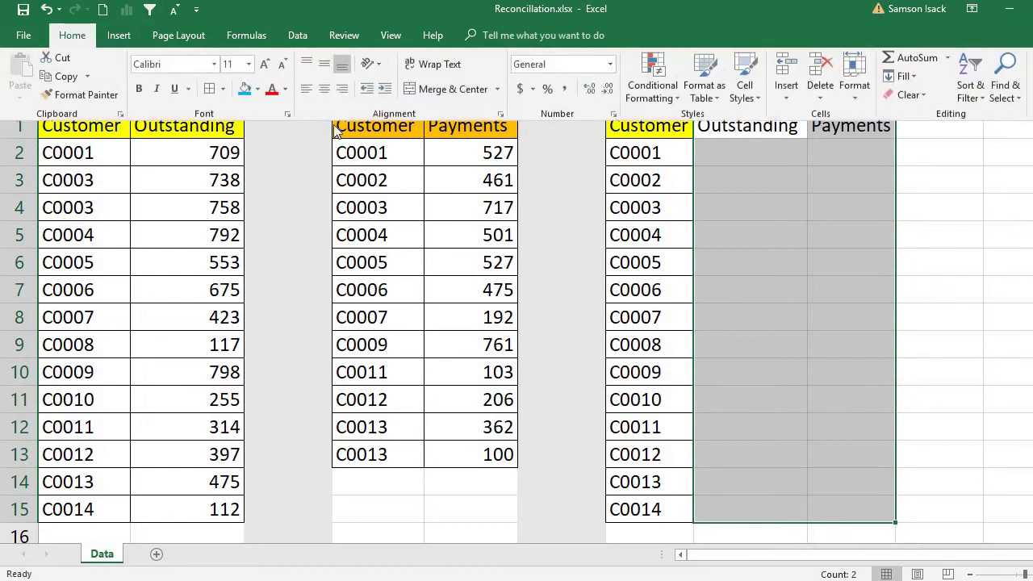
left_click(212, 90)
Fill the Outstanding and Payments header cells H1:I1 with blue
left_click_drag(754, 122, 815, 123)
left_click(83, 38)
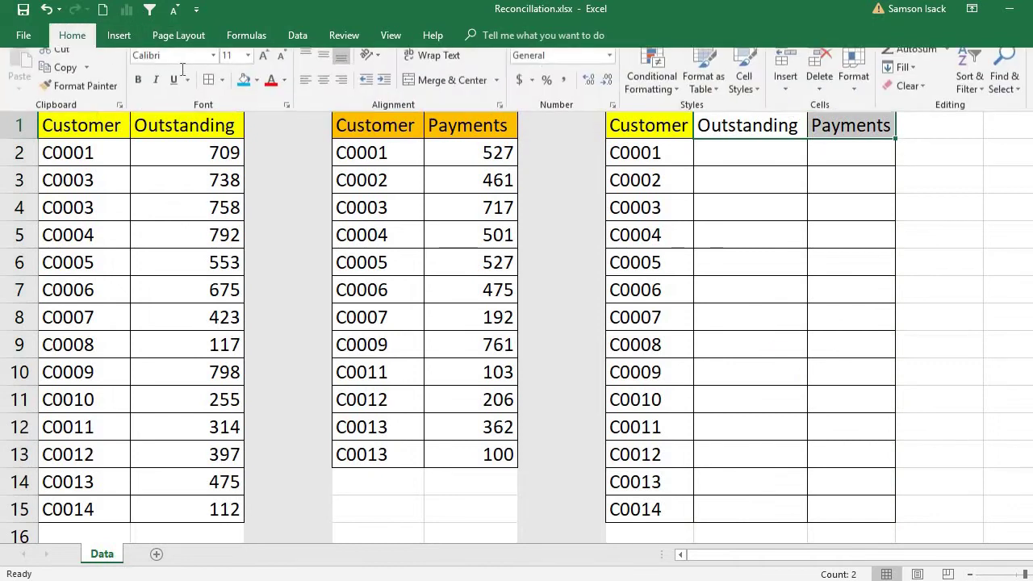
left_click(243, 80)
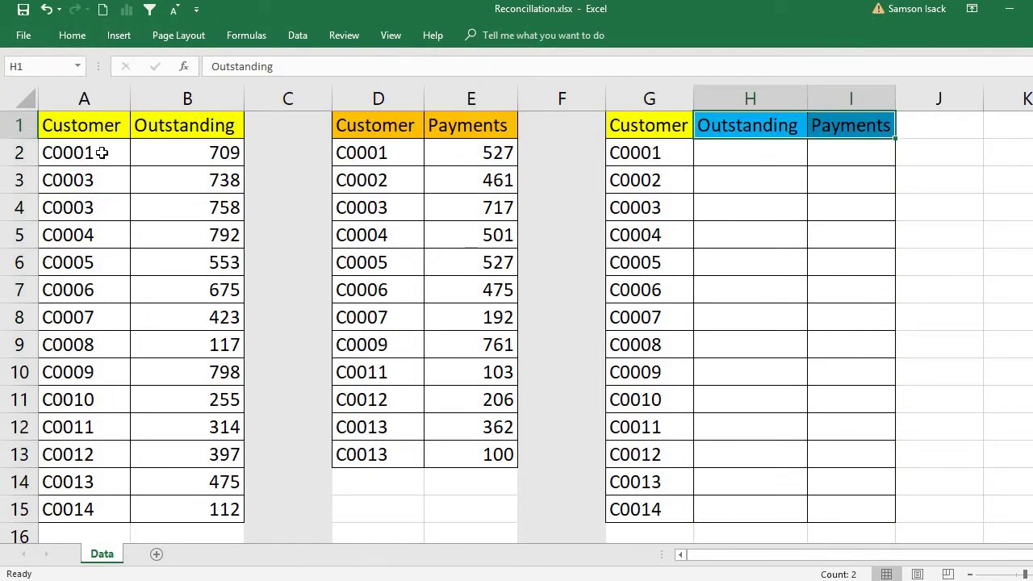
Define the workbook-scoped name Outstanding_Customer for the Outstanding table's customer codes in A2:A15
left_click_drag(101, 153, 106, 504)
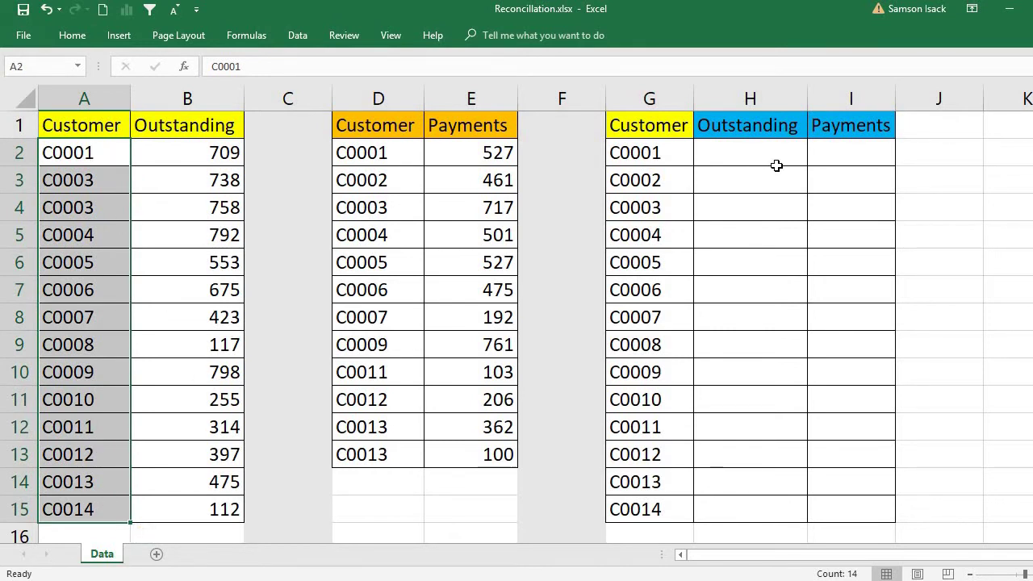
left_click(101, 153)
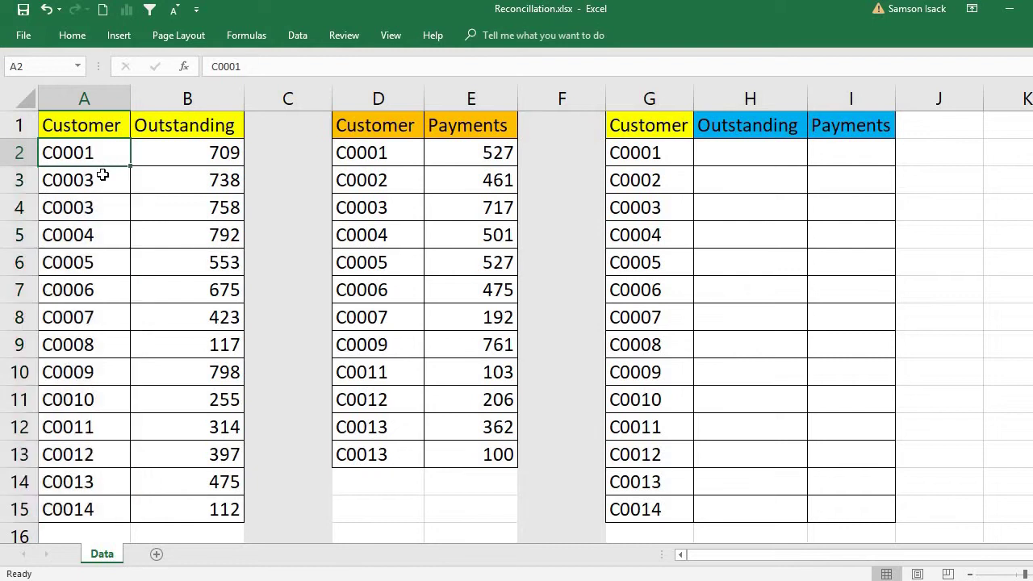
left_click_drag(103, 175, 81, 493)
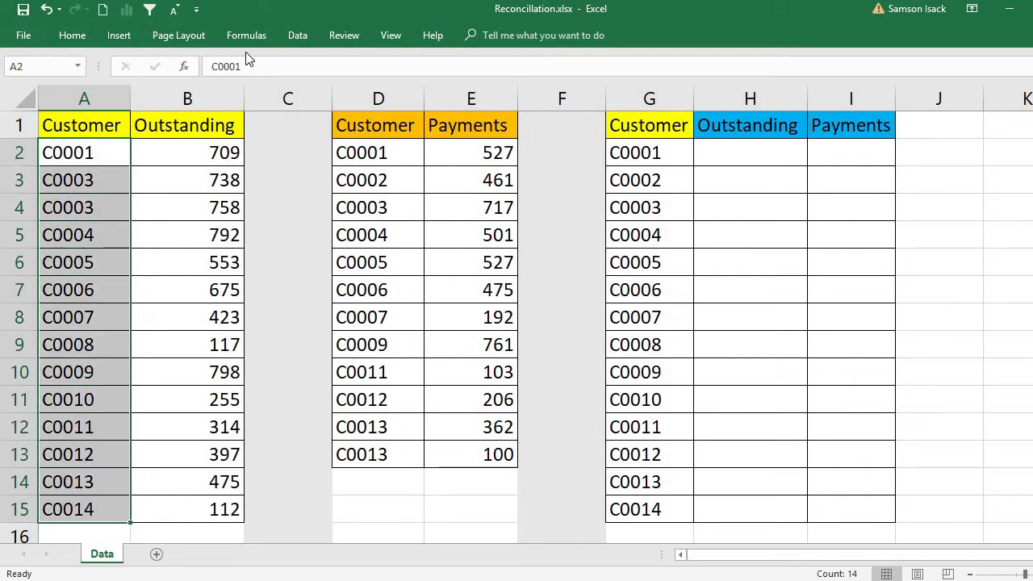
right_click(73, 274)
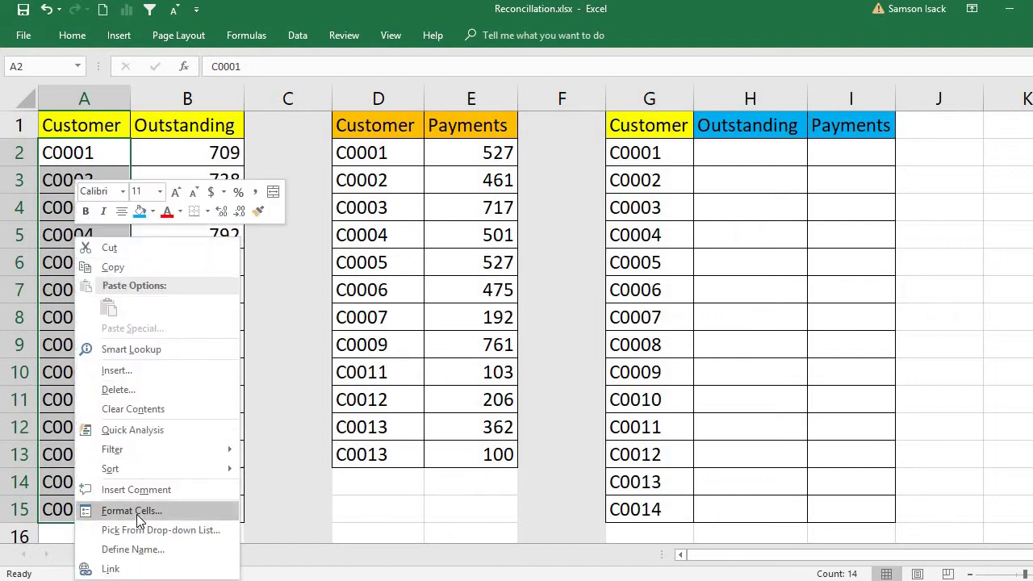
left_click(137, 547)
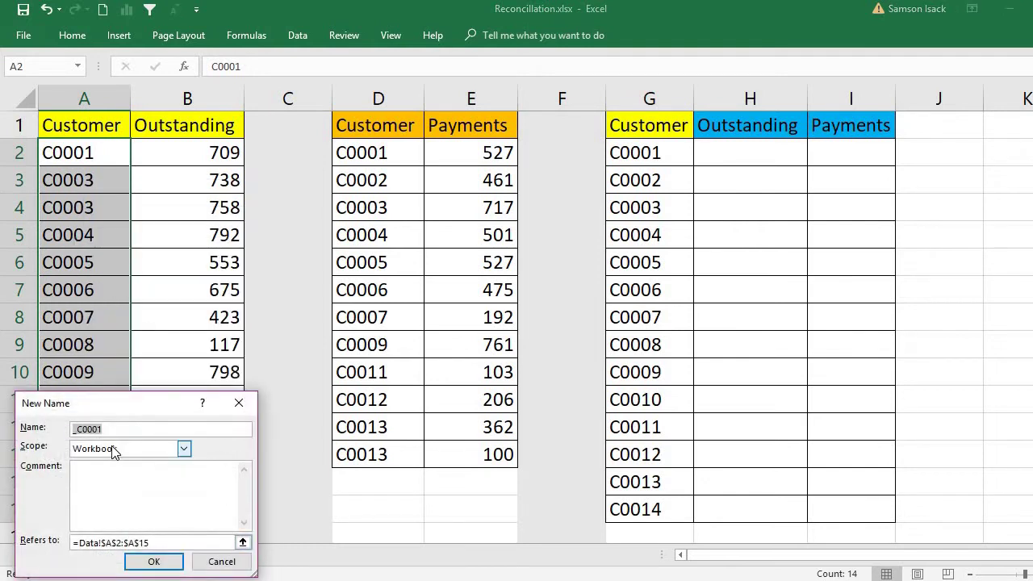
type("Outstanding_Customer")
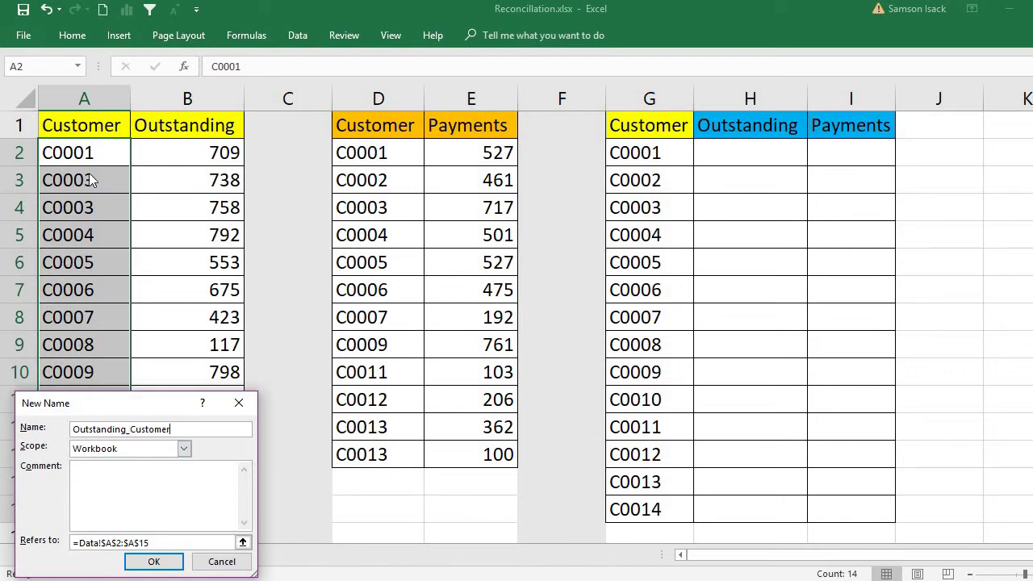
left_click(155, 563)
Define the workbook-scoped name Outstanding_Amt for the outstanding amounts in B2:B15
left_click_drag(189, 152, 202, 505)
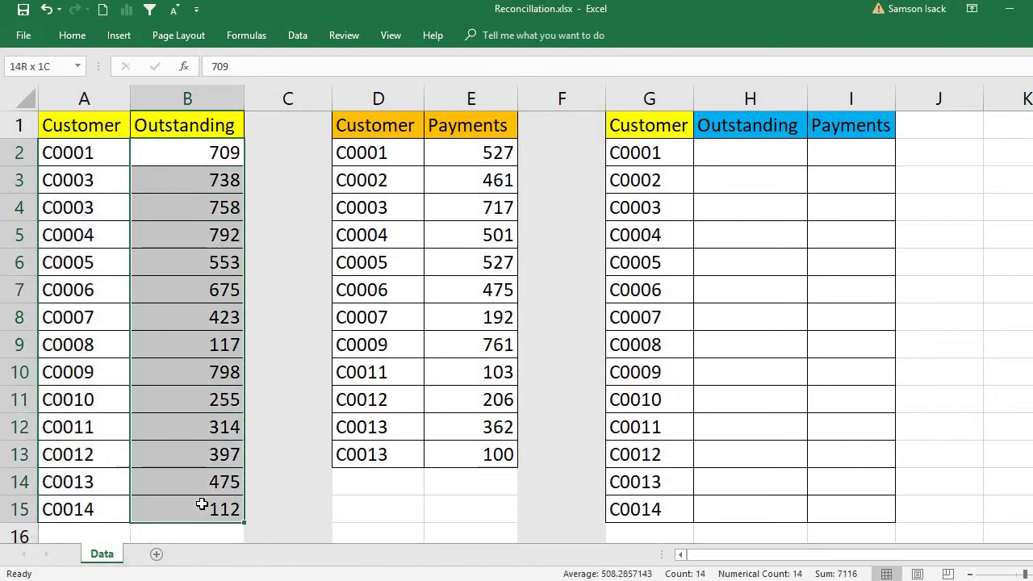
right_click(192, 354)
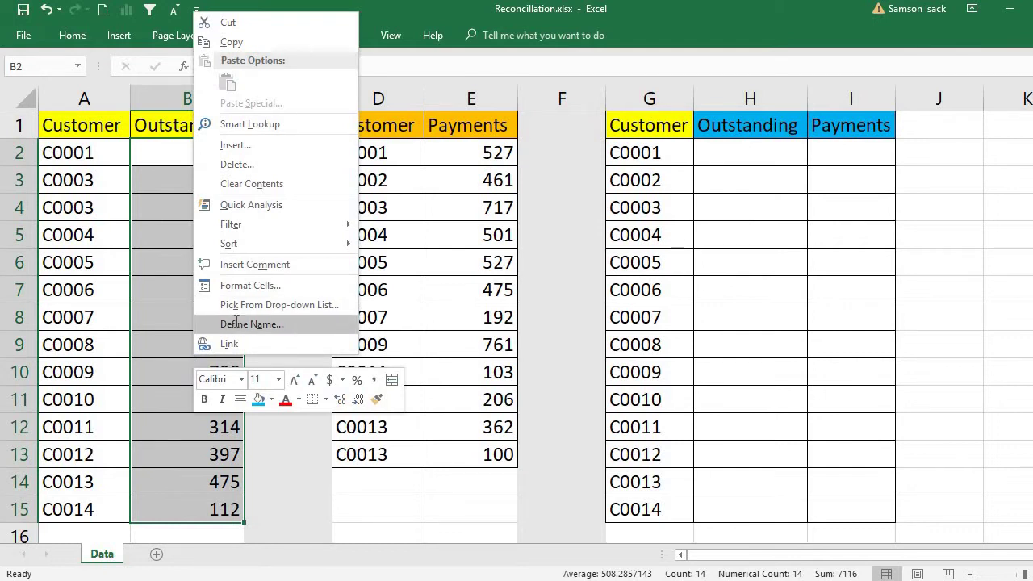
left_click(236, 323)
left_click(237, 255)
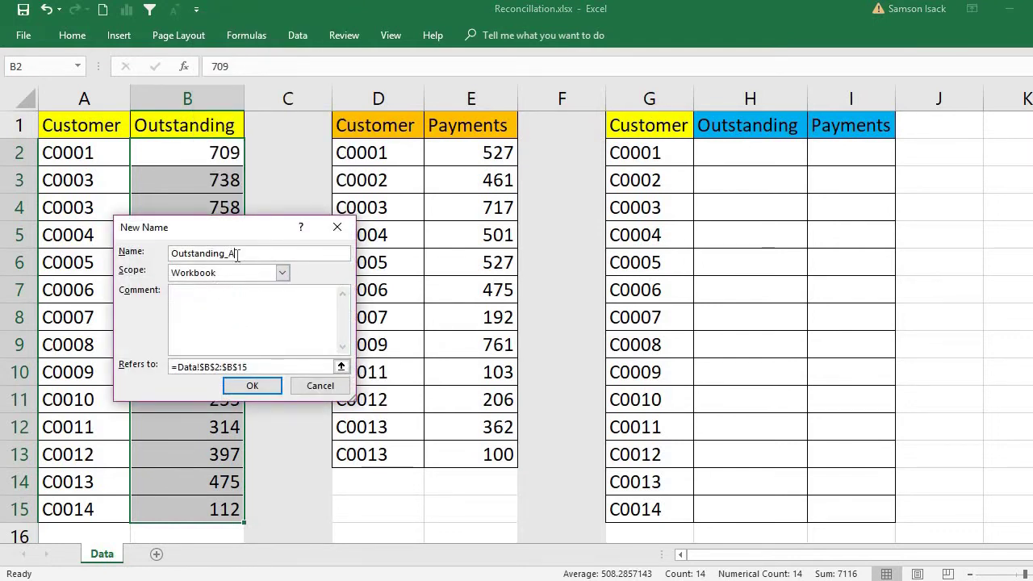
type("_Amt")
key("Return")
left_click(199, 153)
left_click_drag(201, 185, 211, 517)
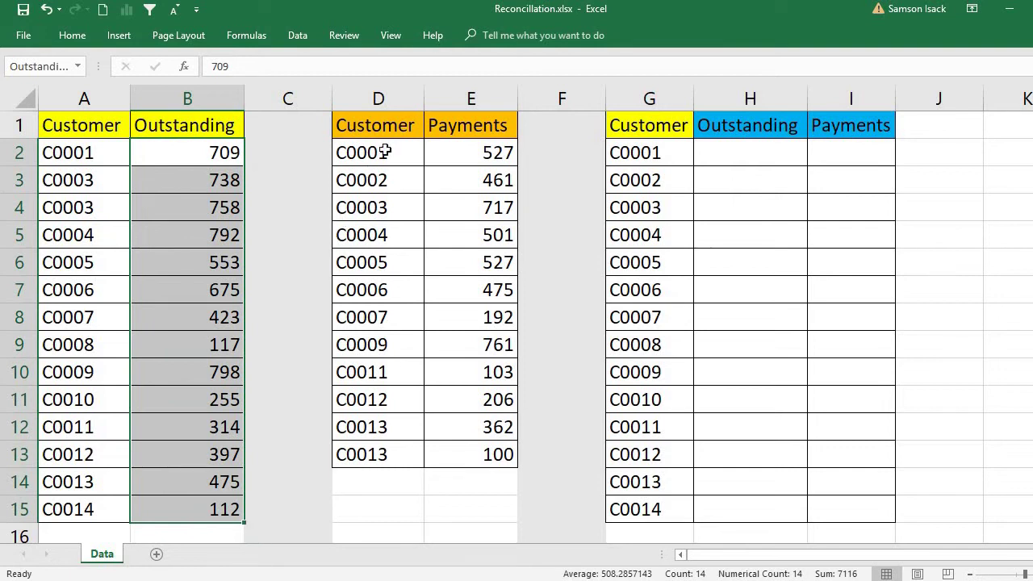
Define the workbook-scoped name Payment_Customers for the Payments table's customer codes in D2:D13
left_click_drag(382, 152, 380, 430)
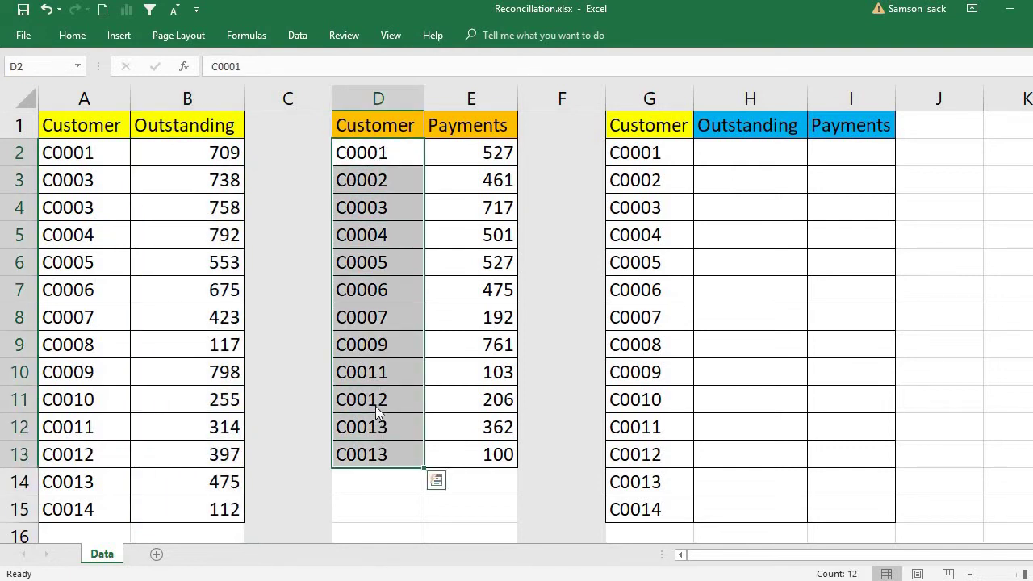
right_click(376, 404)
left_click(408, 377)
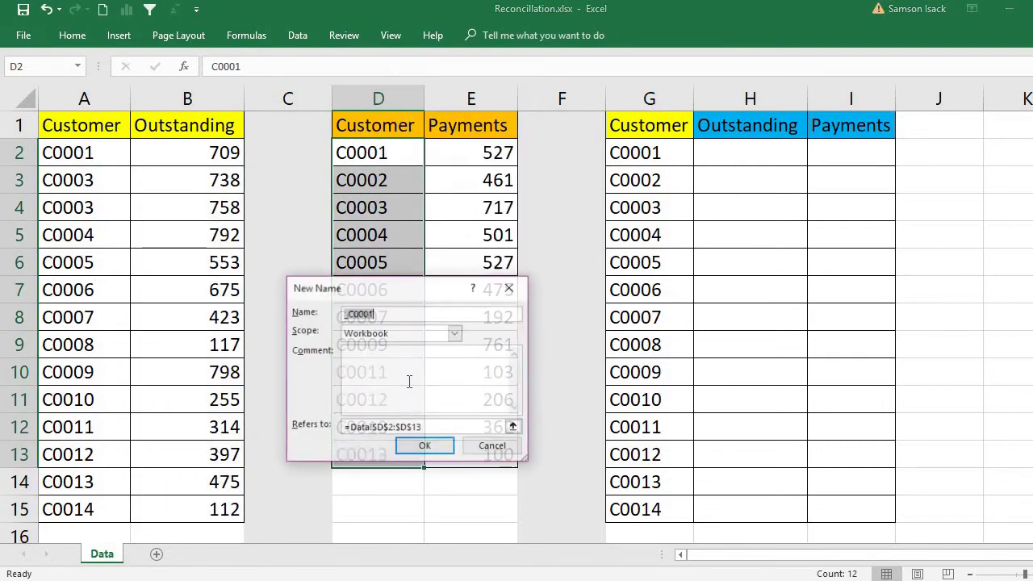
type("Payment_Customers")
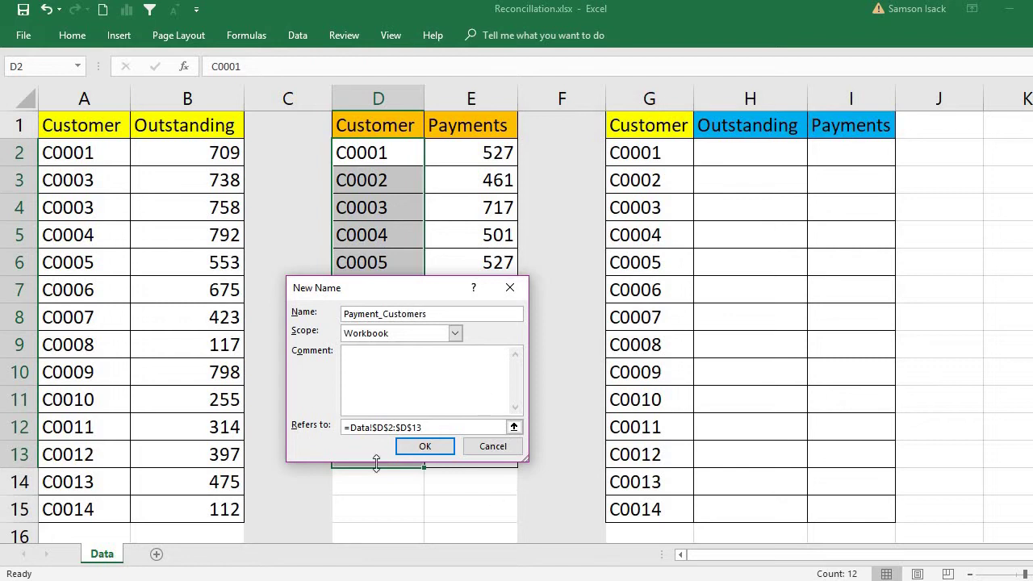
left_click(410, 446)
Define the workbook-scoped name Payments_Amounts for the payment values in E2:E13
left_click_drag(472, 149, 466, 450)
right_click(493, 346)
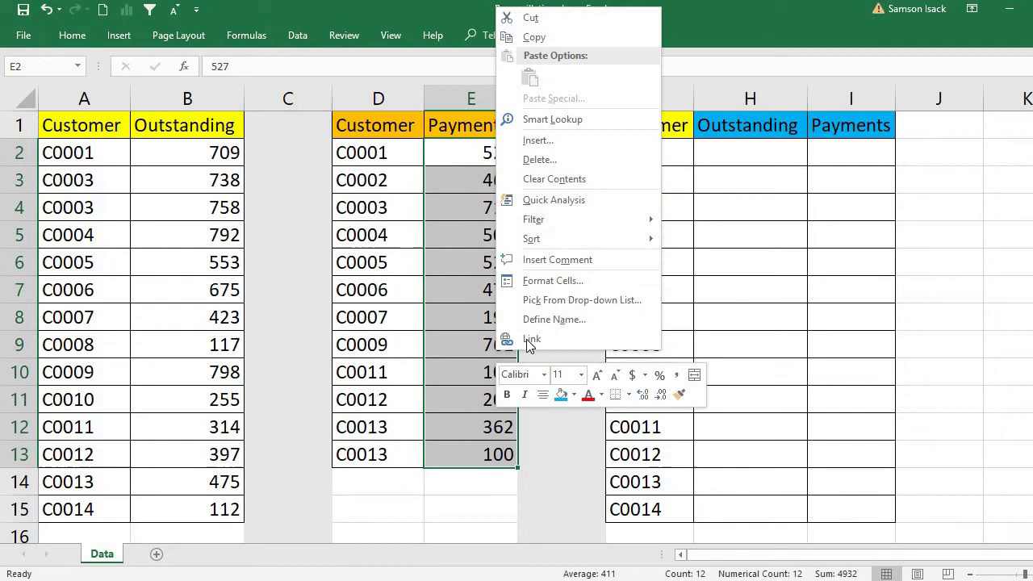
left_click(581, 317)
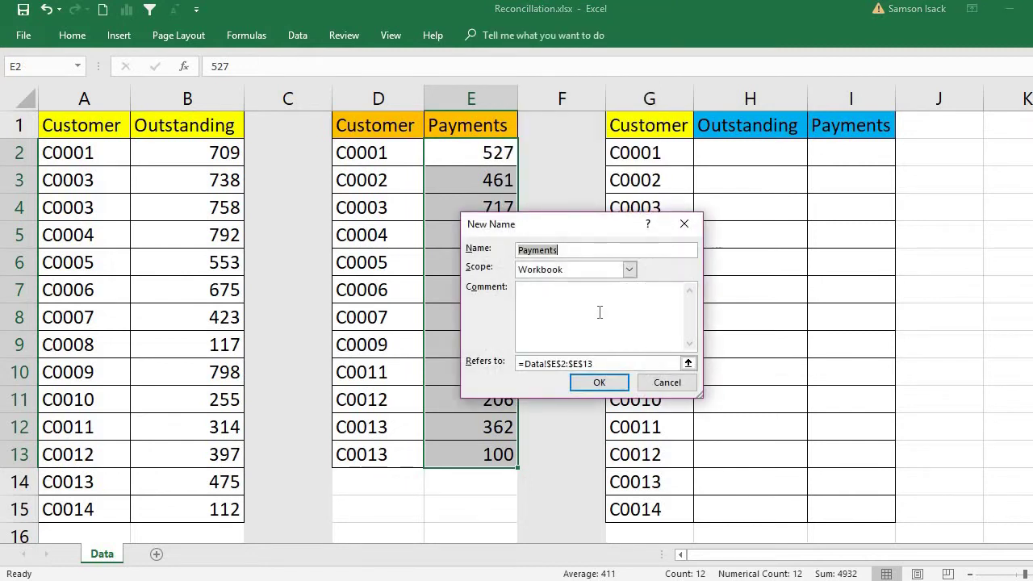
left_click(609, 252)
type("_")
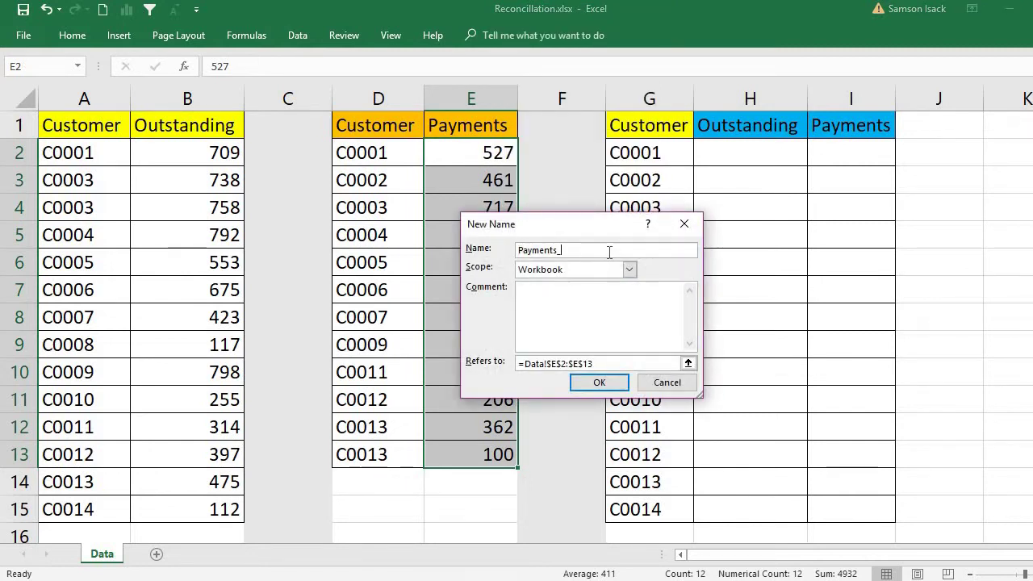
type("Amounts")
left_click(599, 382)
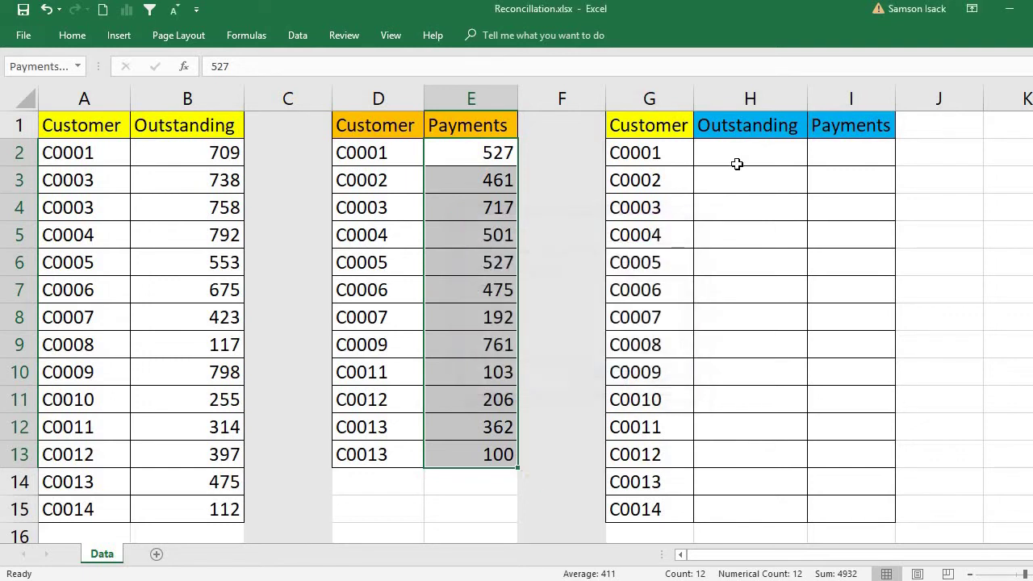
Compare the customer code in G2 with the Outstanding table's customer codes and amounts in A2:B15
left_click(740, 154)
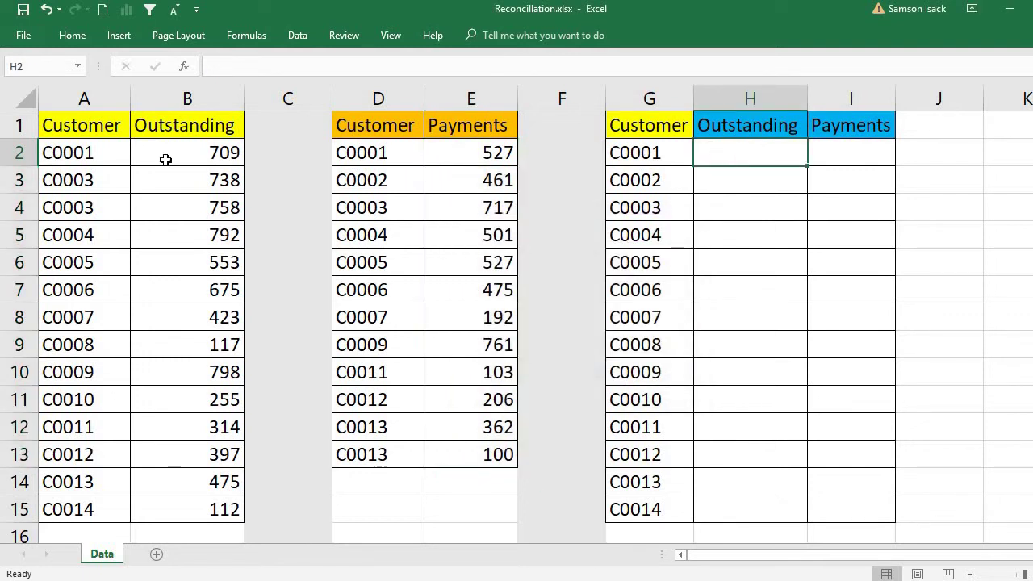
left_click(628, 152)
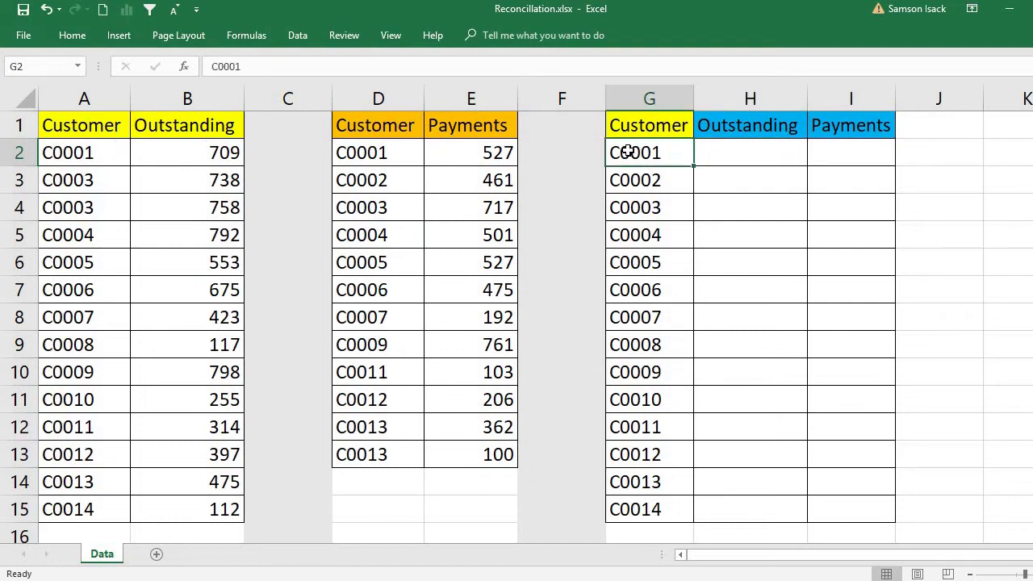
left_click(739, 152)
left_click_drag(111, 157, 185, 498)
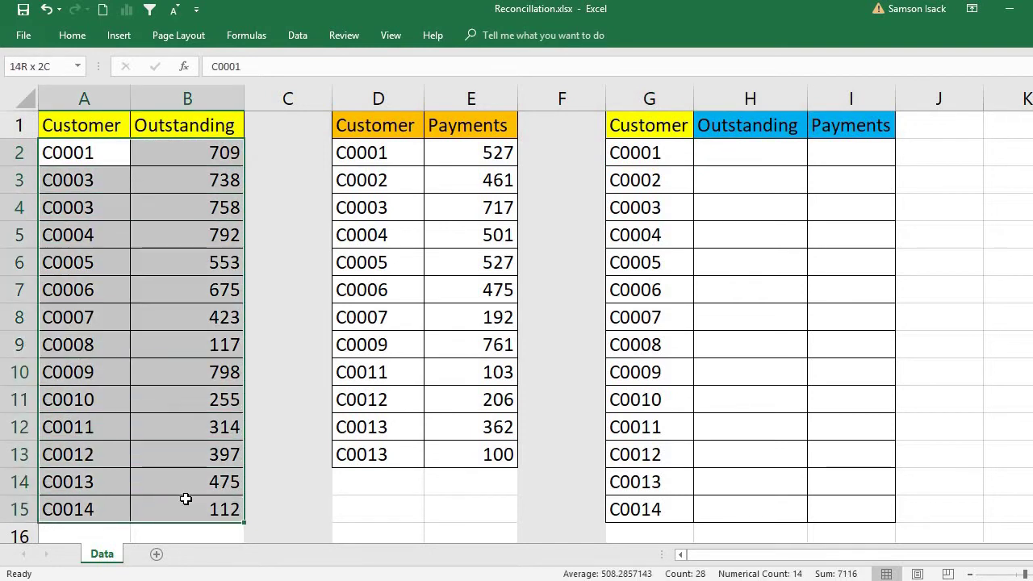
left_click(635, 150)
left_click_drag(108, 154, 73, 509)
left_click(652, 151)
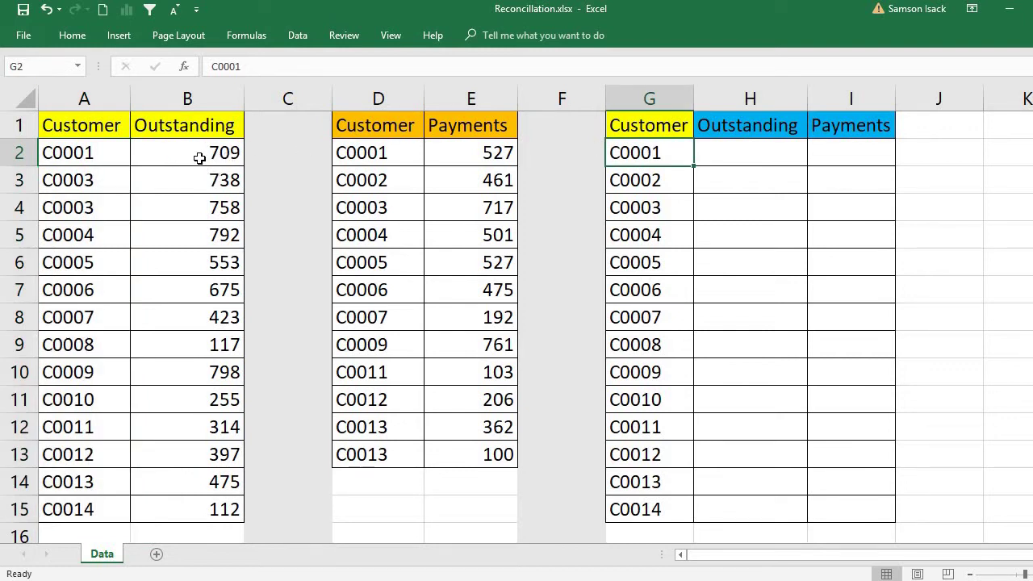
Enter =SUMIF(Outstanding_Customer,G2,Outstanding_Amt) in H2 to total the first customer's outstanding amount
left_click(755, 147)
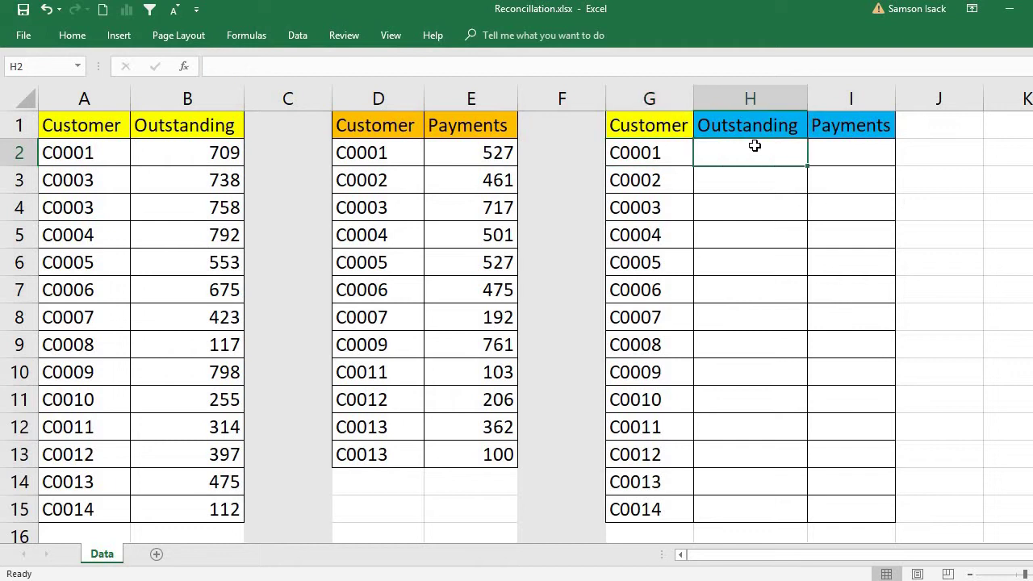
type("=SU")
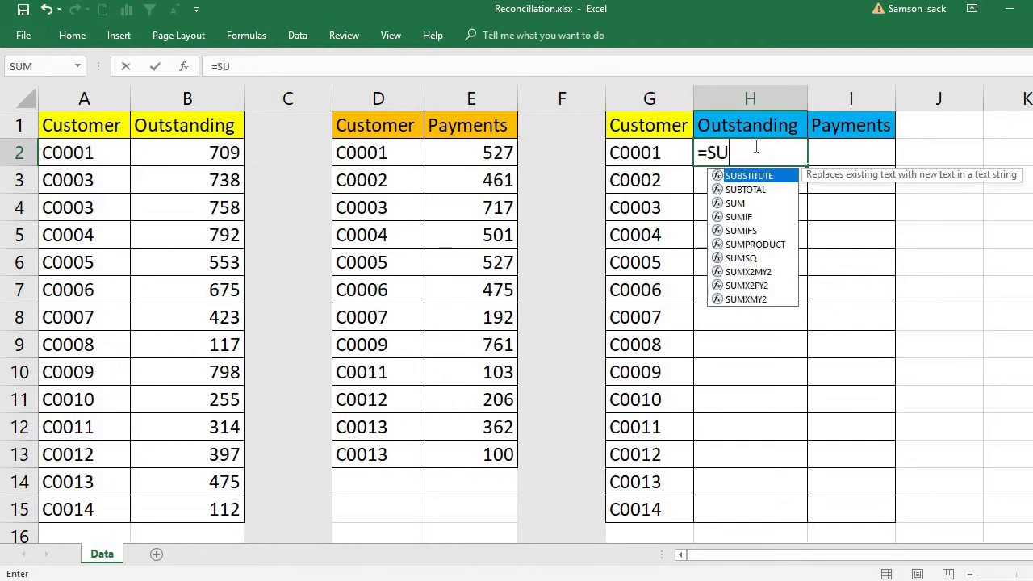
type("MIF(")
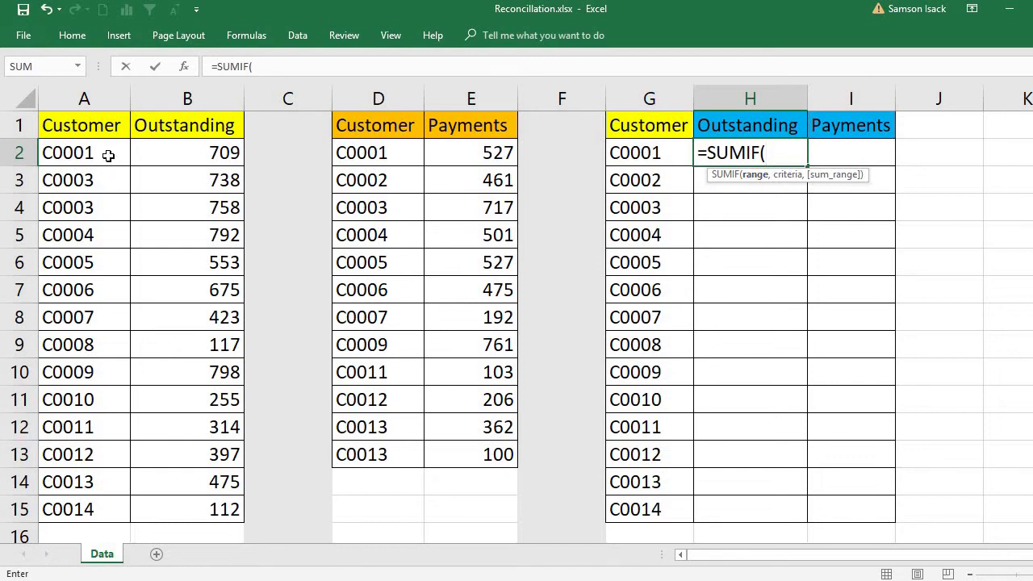
left_click_drag(103, 157, 93, 505)
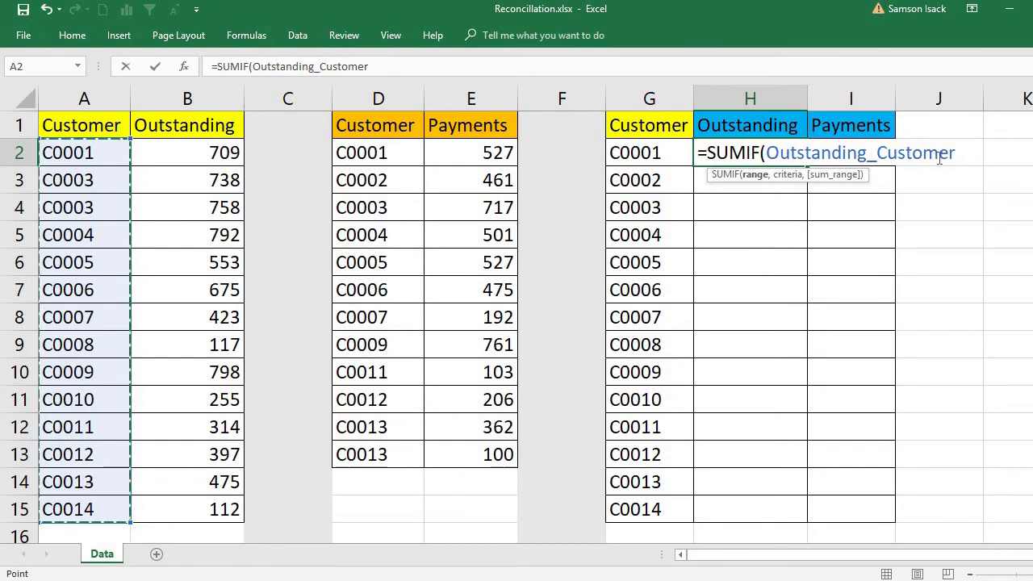
type(",")
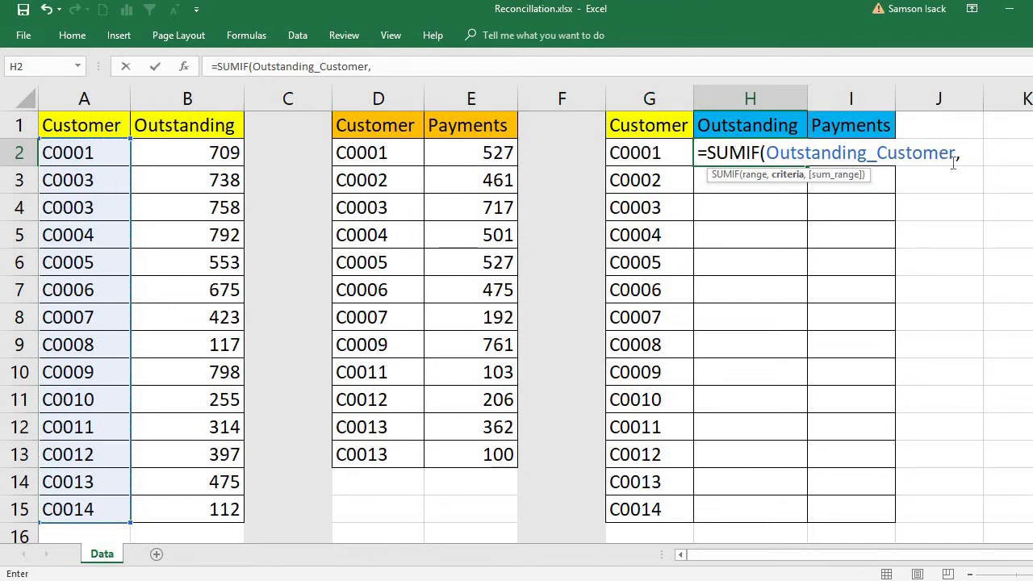
left_click(661, 155)
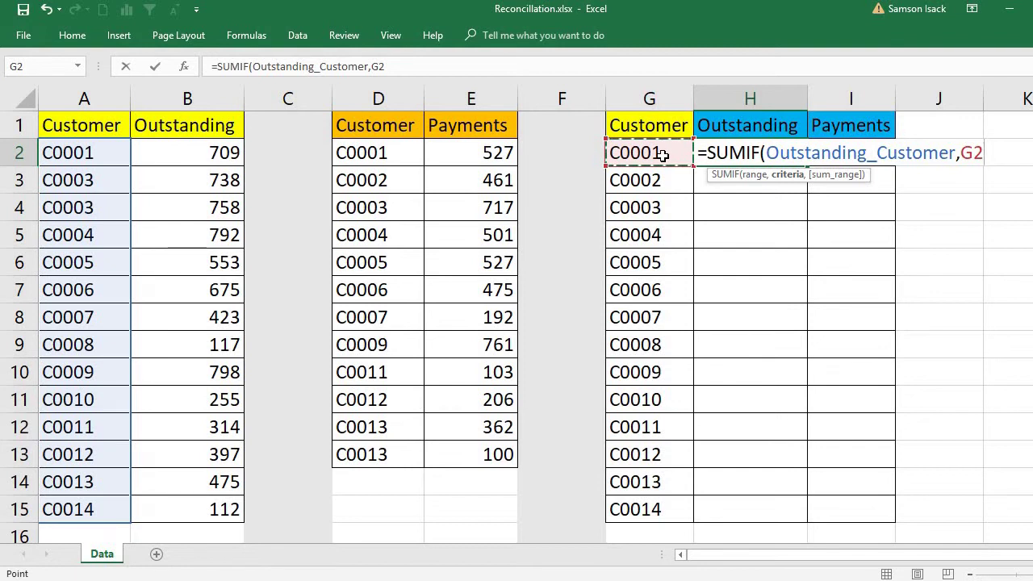
type(",")
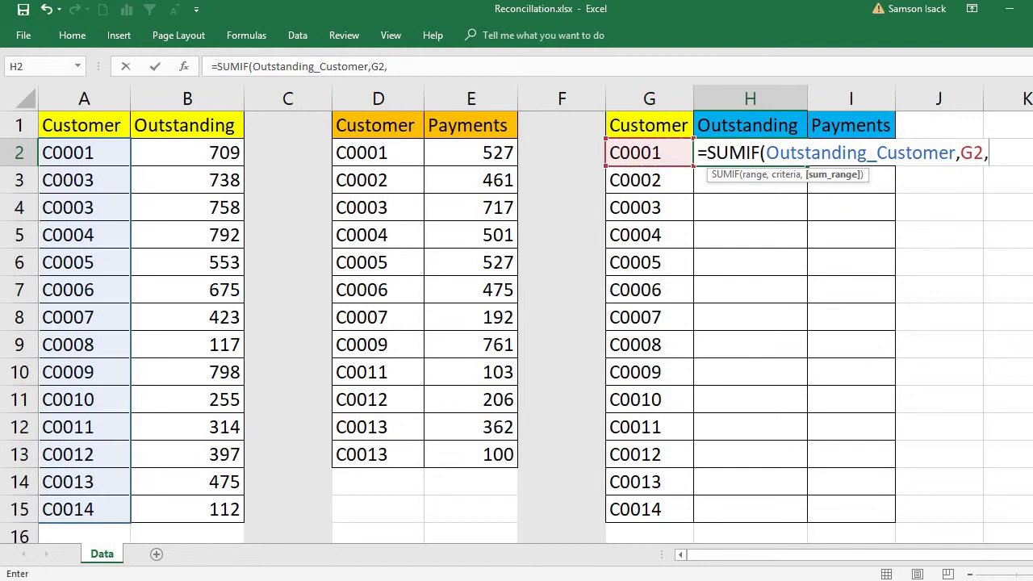
scroll(517, 315, "right", 2)
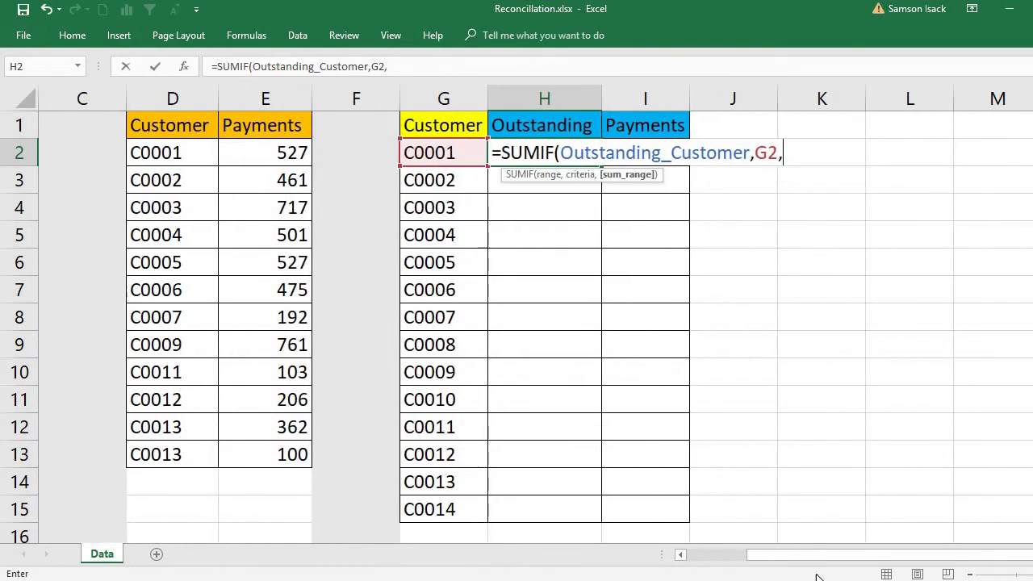
left_click(681, 555)
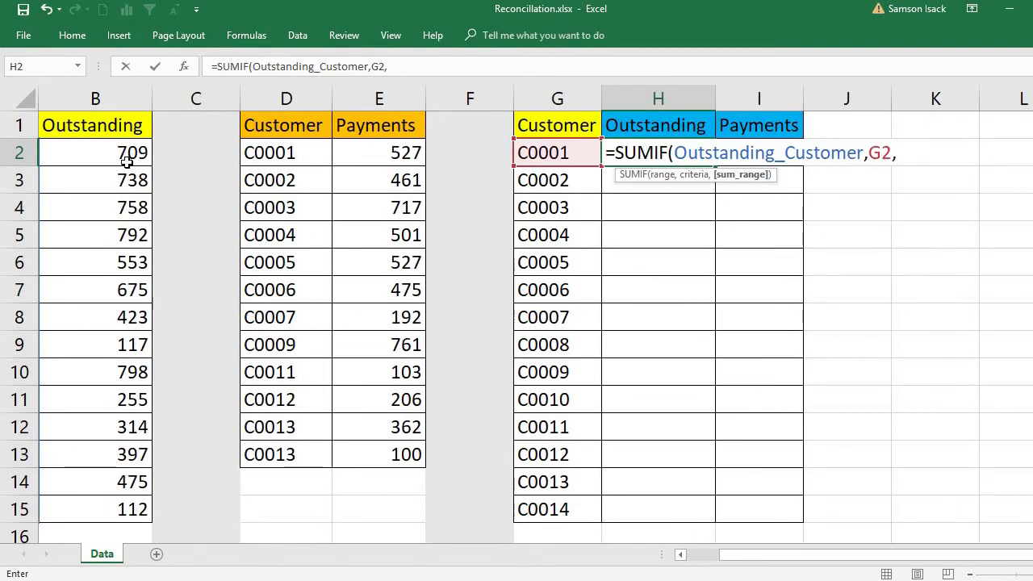
left_click_drag(118, 152, 113, 517)
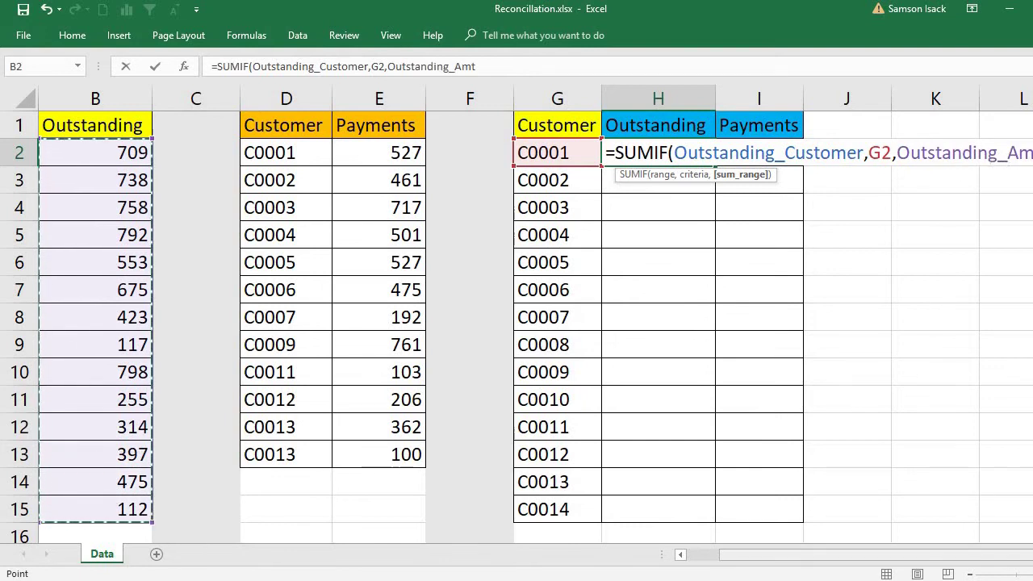
scroll(890, 410, "right", 1)
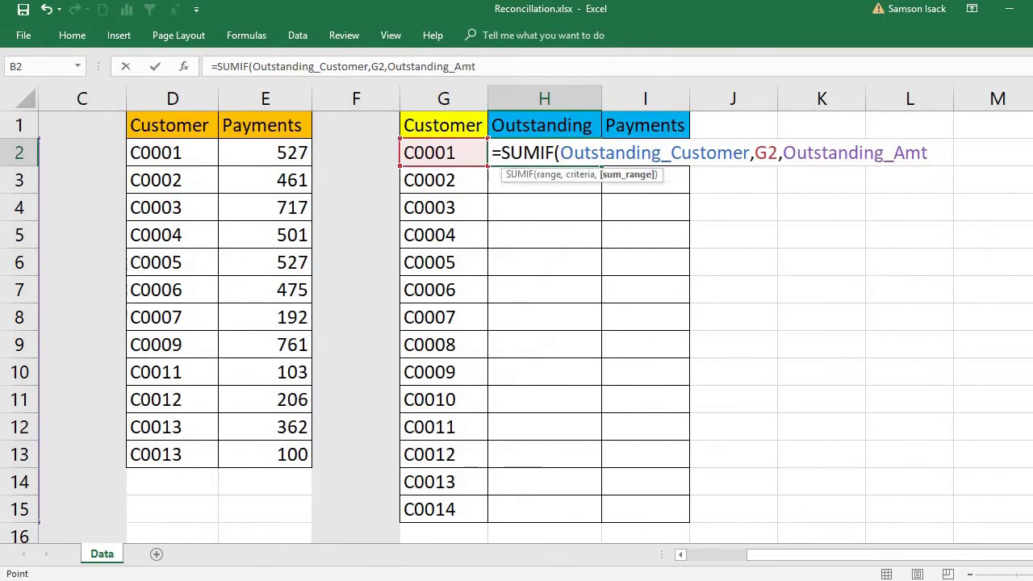
type(")")
key("Return")
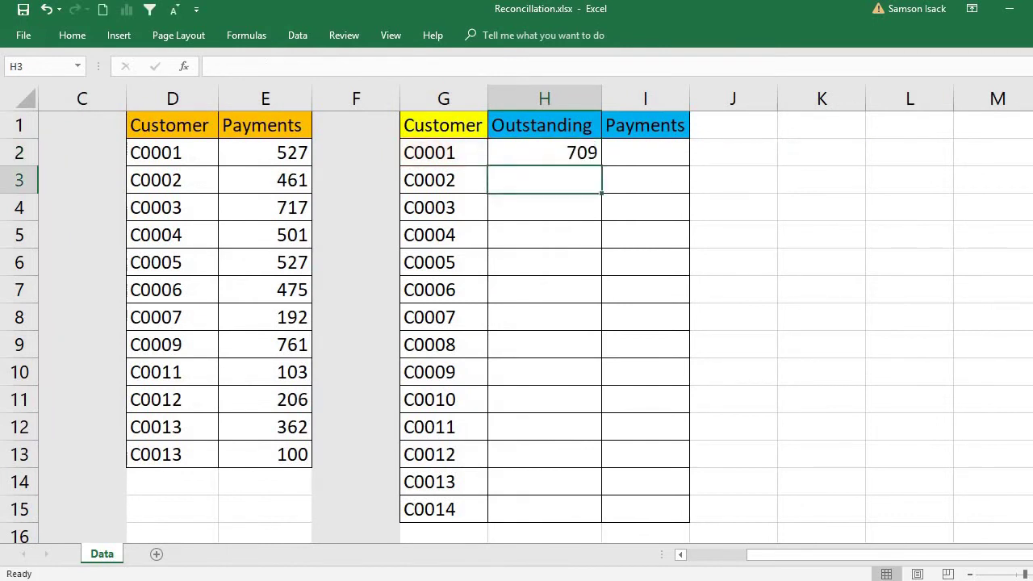
Review the SUMIF formula in H2, examining its named ranges and the G2 criteria reference
left_click(680, 555)
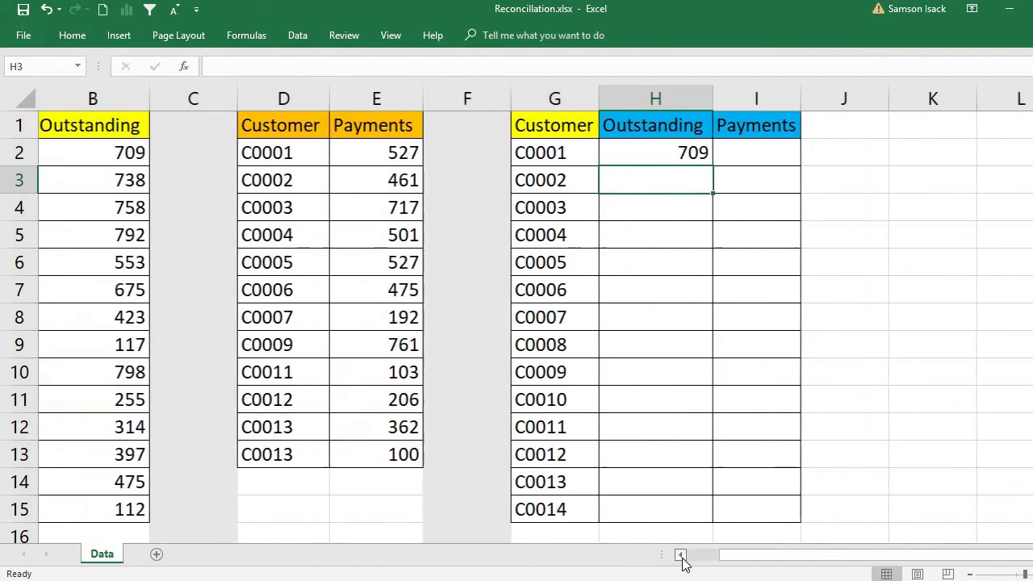
left_click(680, 554)
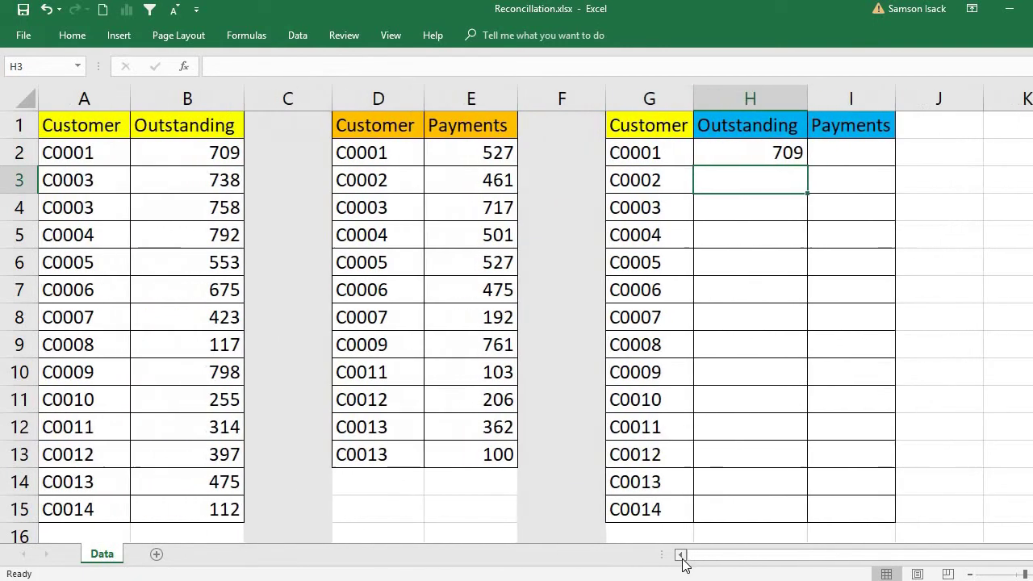
left_click(666, 149)
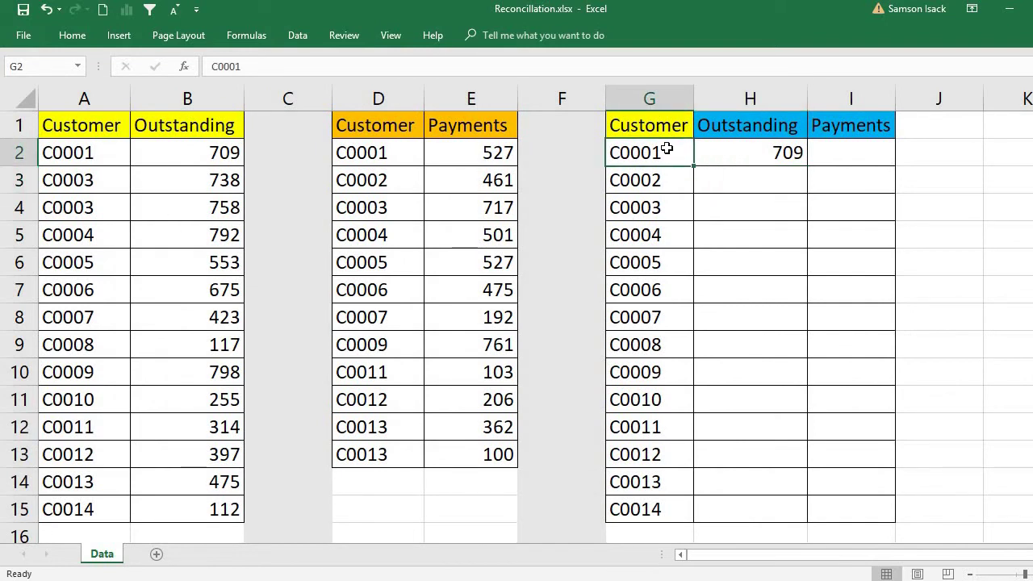
double_click(719, 153)
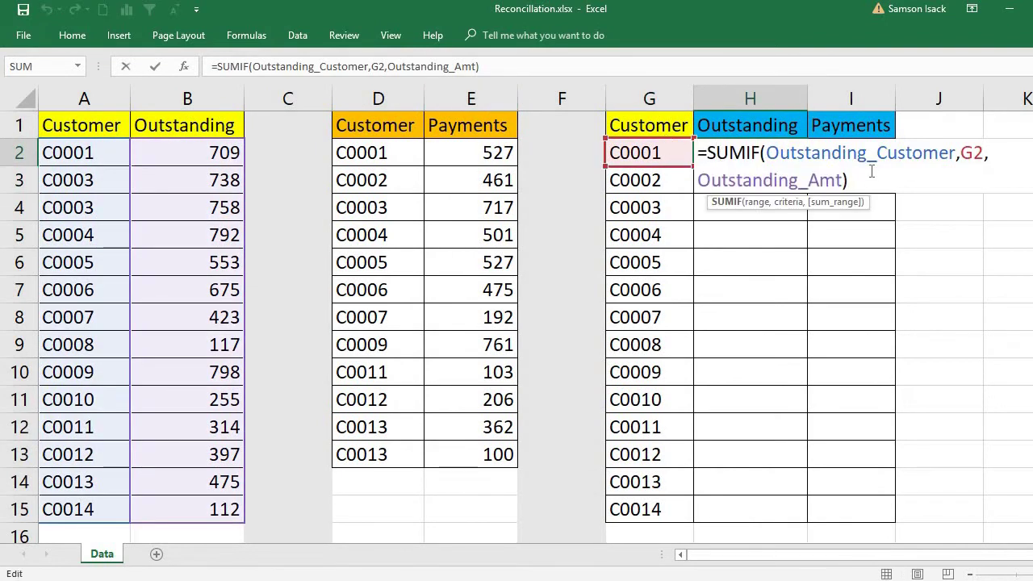
double_click(972, 153)
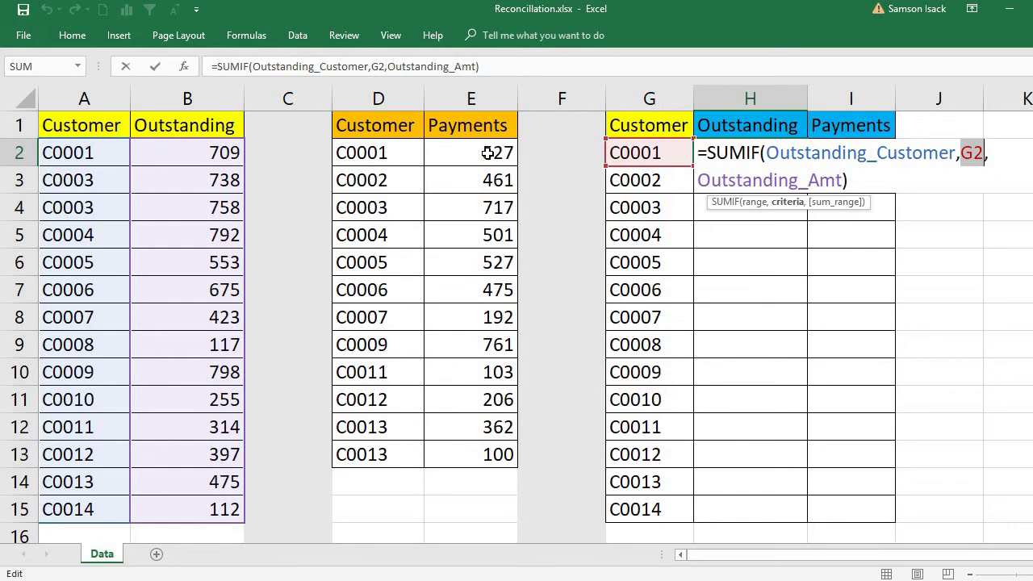
key("Return")
Copy the SUMIF formula from H2 down to H3 and H4
left_click(717, 156)
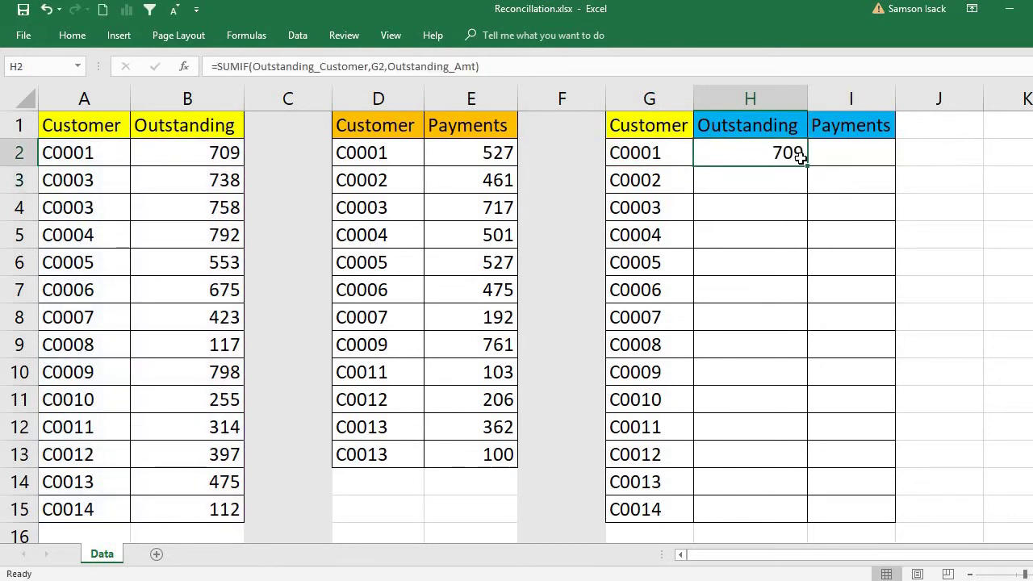
left_click(804, 187)
left_click(796, 156)
left_click_drag(808, 167, 743, 185)
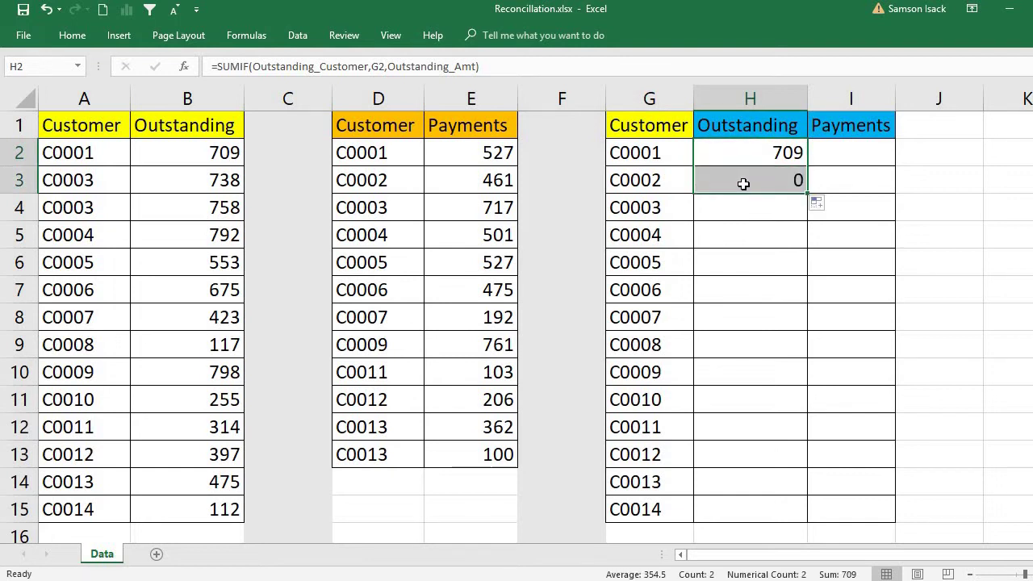
left_click(743, 184)
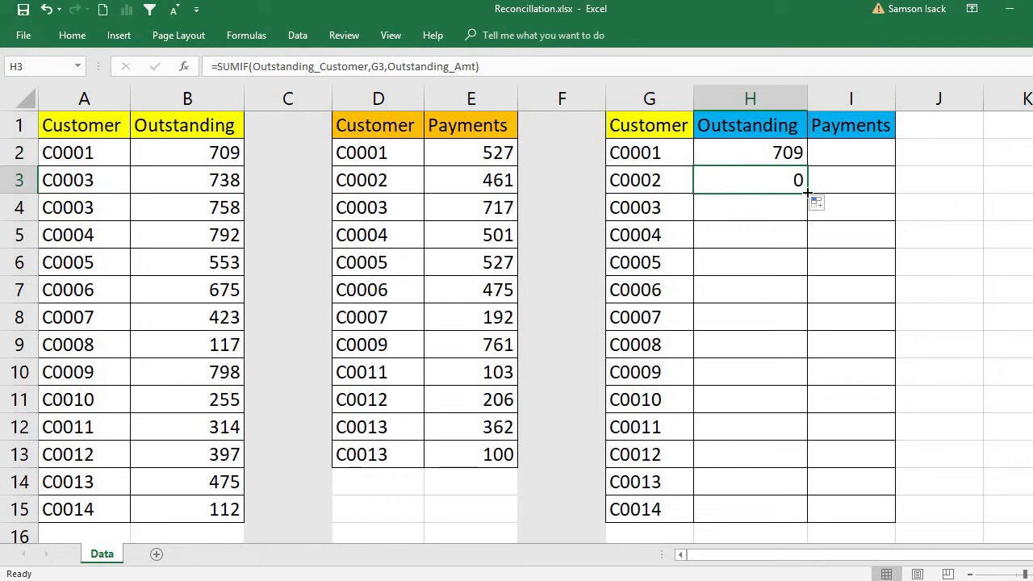
left_click_drag(807, 193, 775, 230)
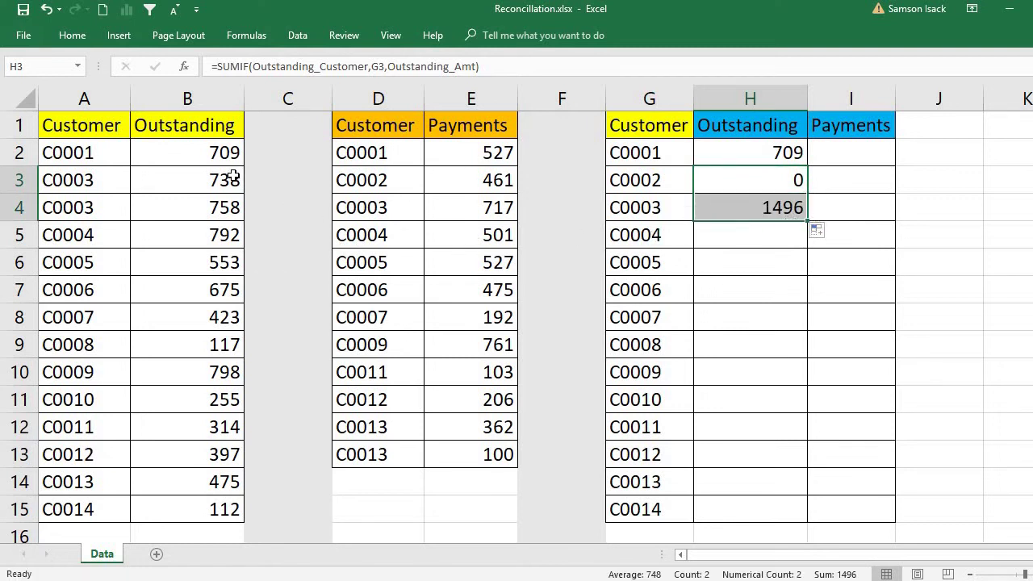
Check the outstanding total for C0003 in H4 against its two source entries in A3:B4
left_click_drag(232, 177, 231, 208)
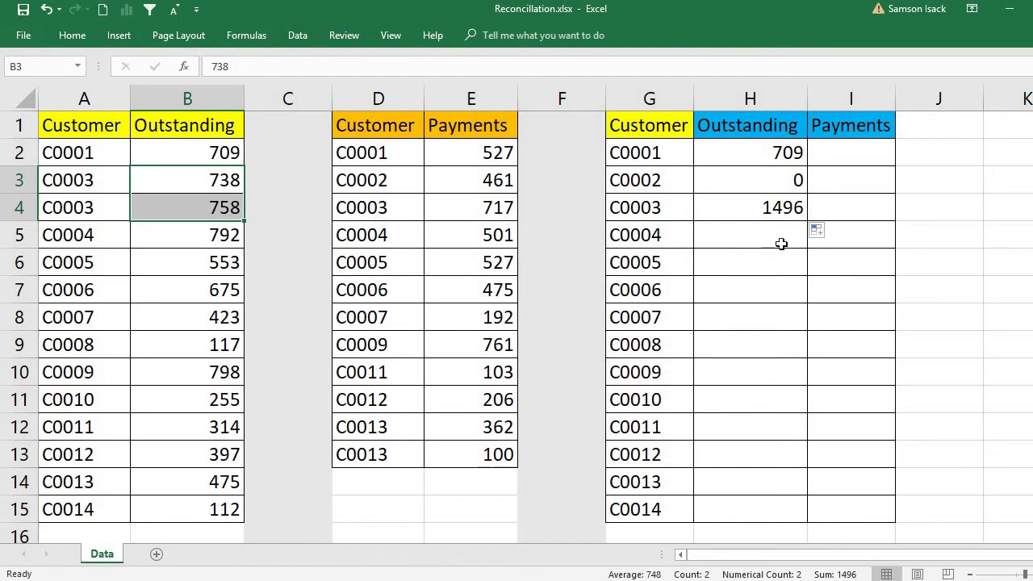
left_click(773, 213)
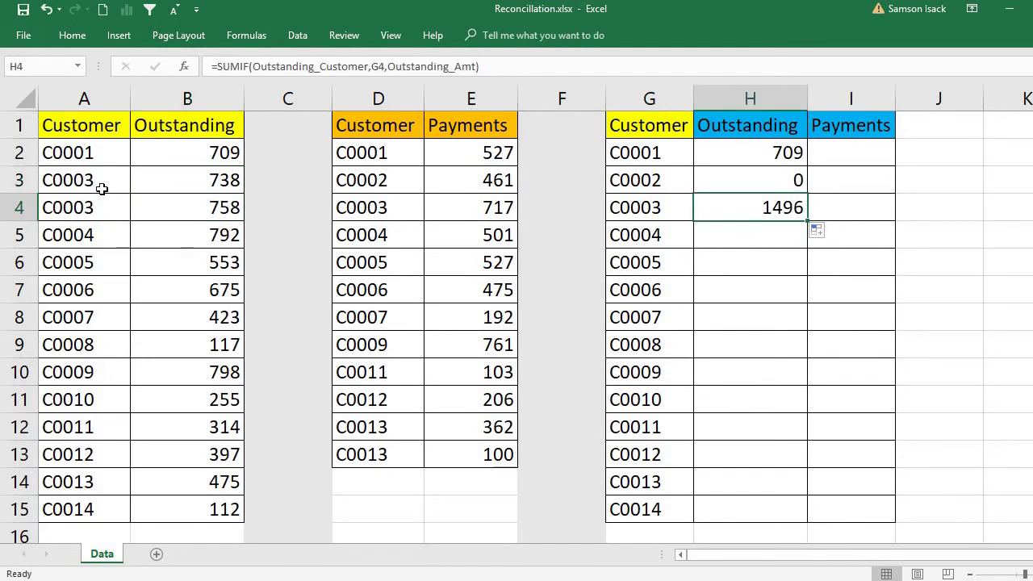
left_click_drag(102, 188, 246, 216)
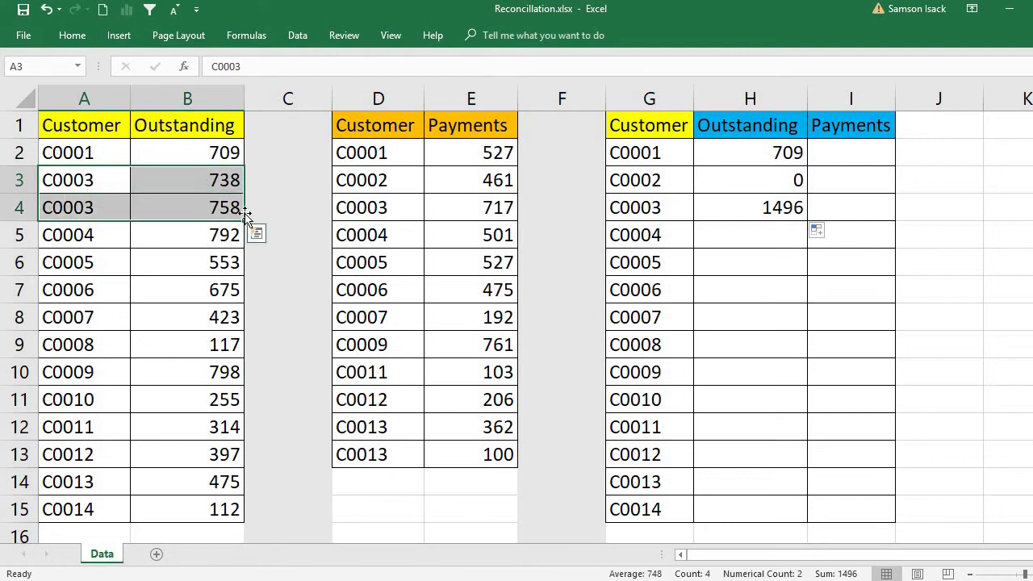
Copy the SUMIF formula from H4 down through H15 to total every remaining customer's outstanding amount
left_click(749, 202)
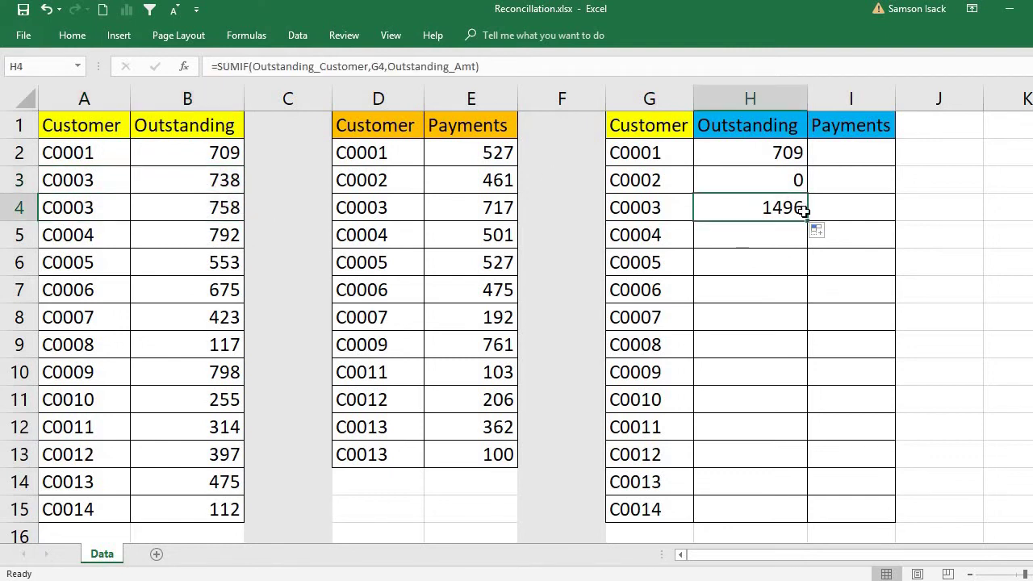
left_click_drag(804, 221, 786, 514)
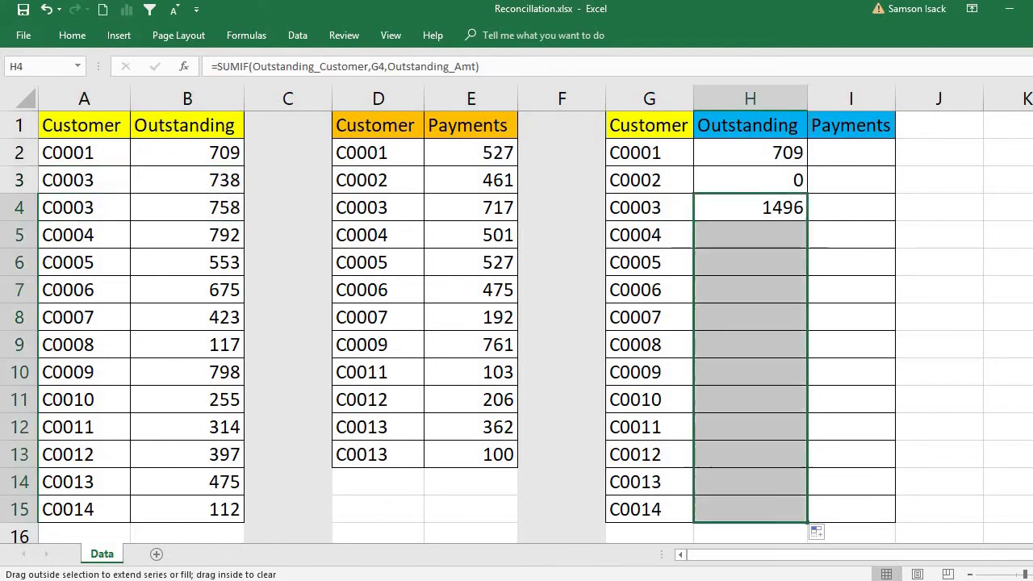
left_click(785, 153)
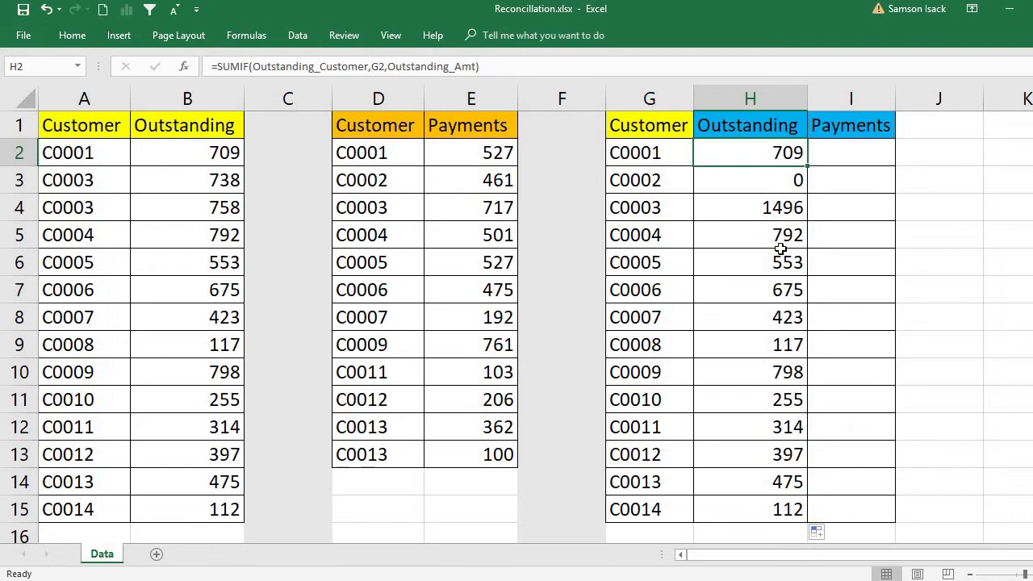
Review the copied SUMIF formula in H4, examining its named ranges and its G4 criteria reference
double_click(781, 208)
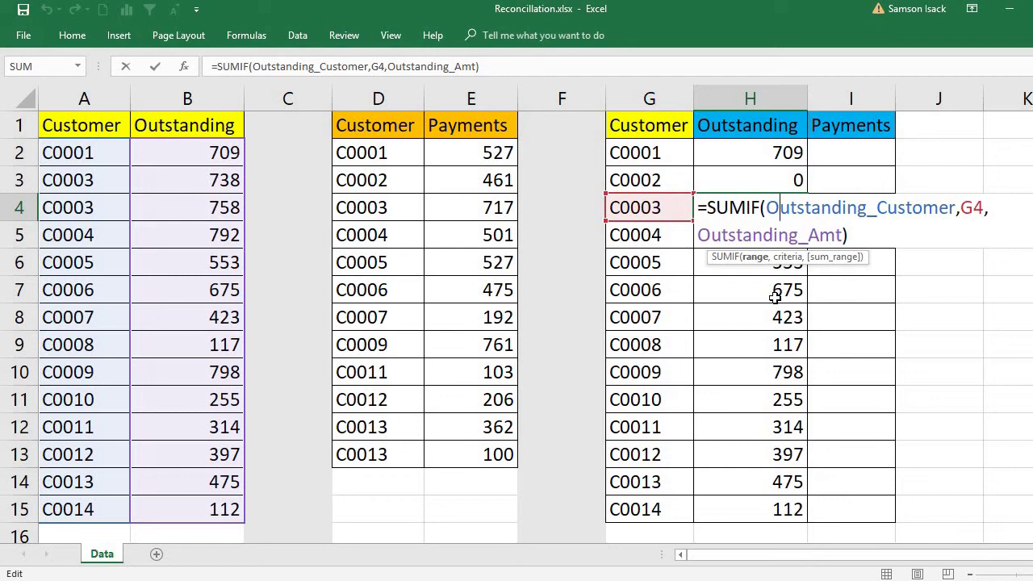
key("Return")
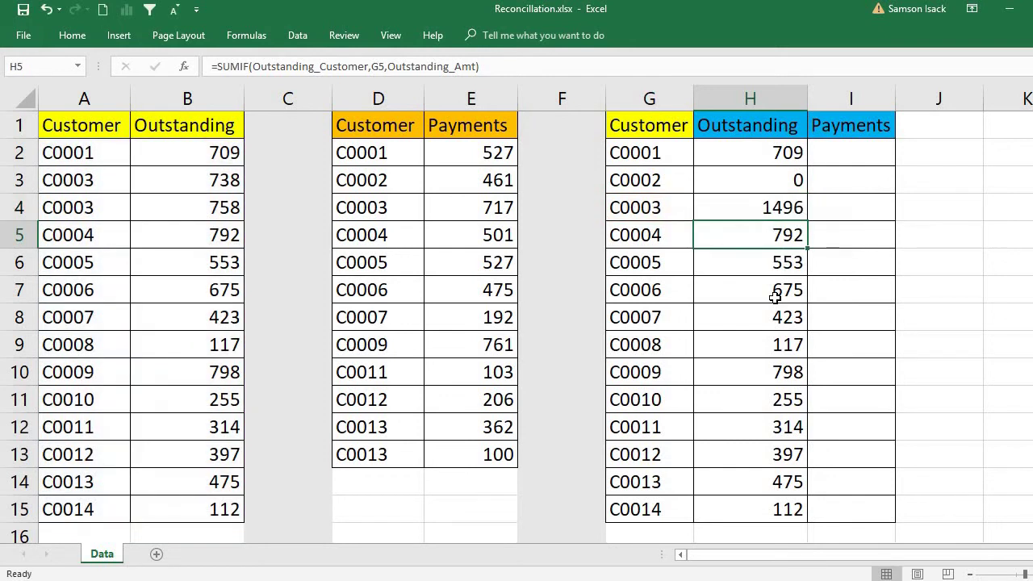
left_click(782, 152)
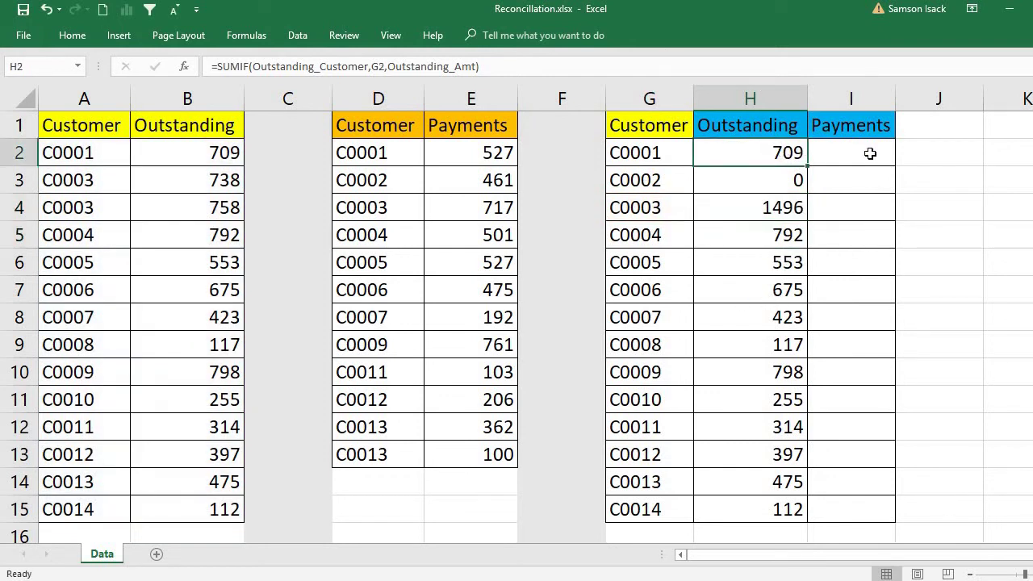
Begin a =SUMIF( formula in I2 for the first customer's payments
left_click(867, 154)
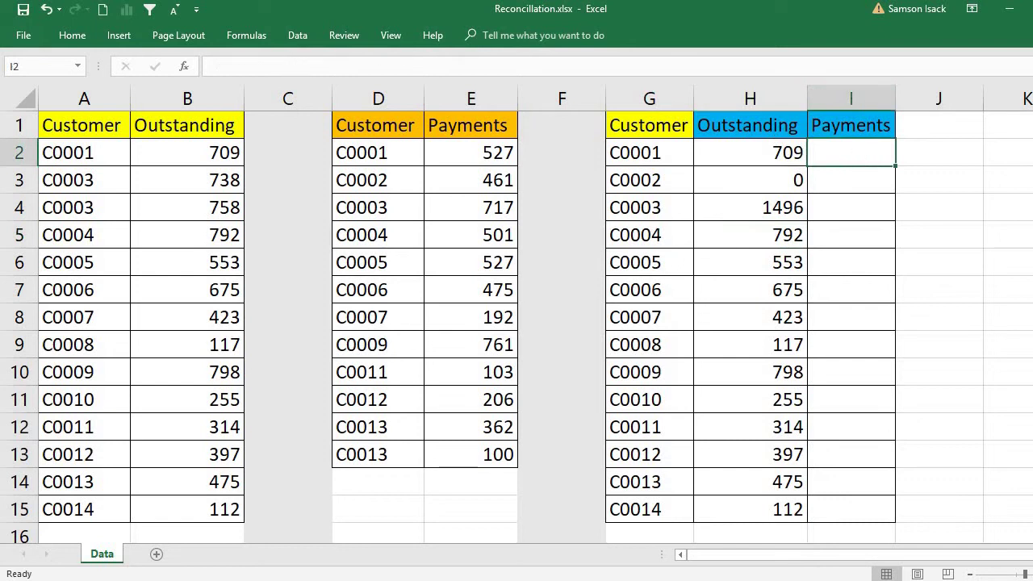
scroll(647, 153, "right", 3)
type("=SUM")
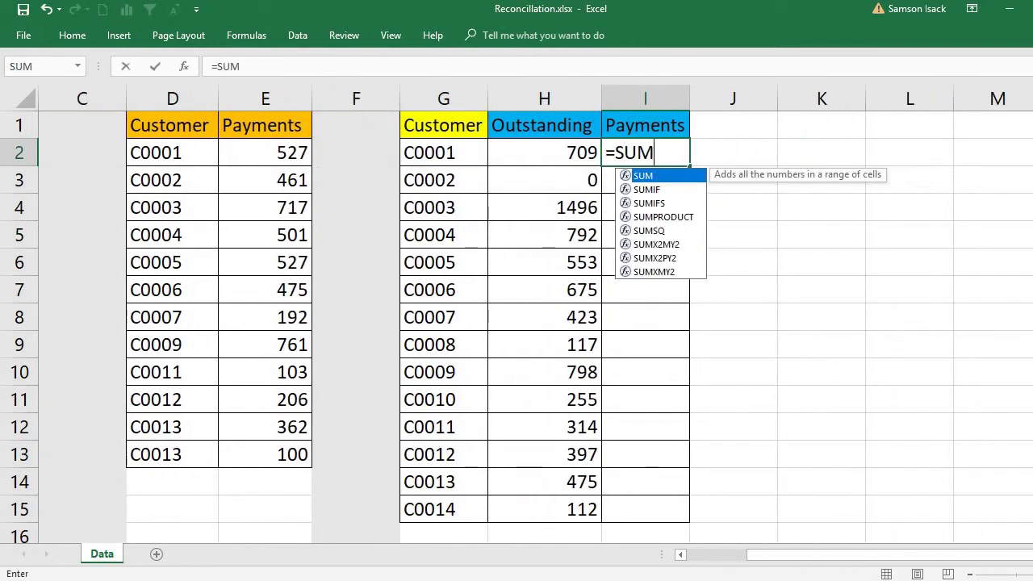
type("IF(")
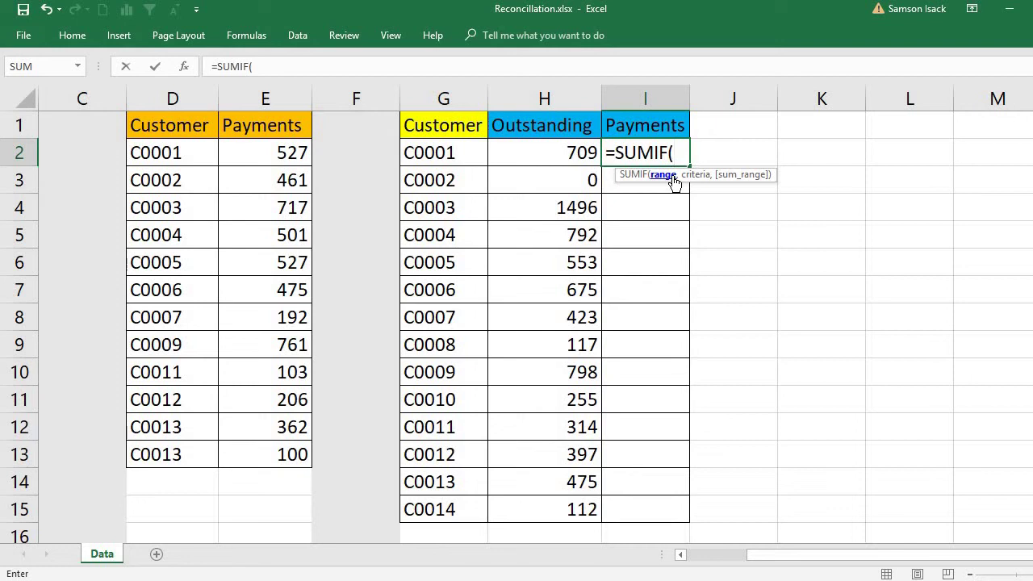
left_click_drag(180, 150, 185, 453)
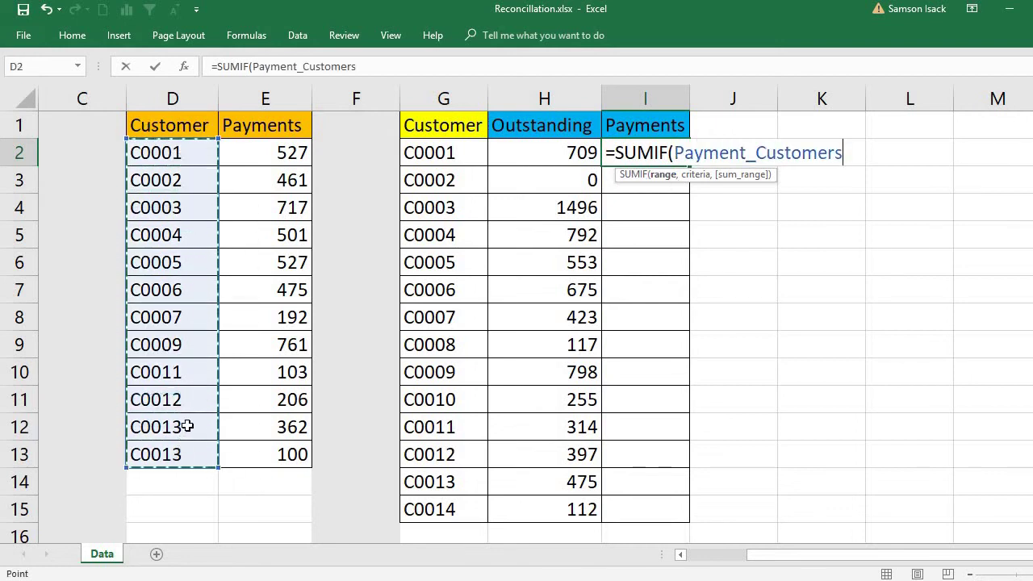
type(",")
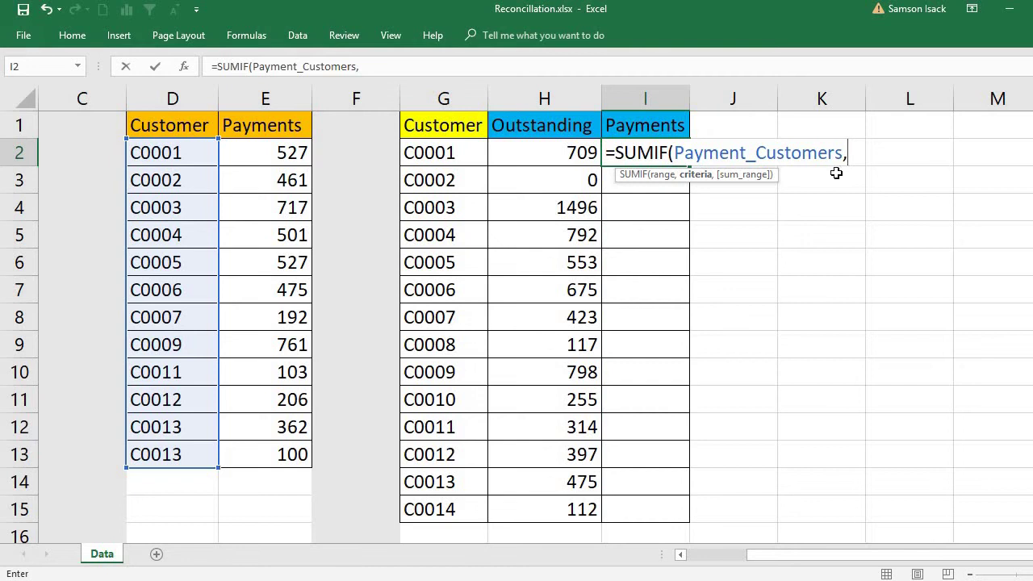
left_click(458, 151)
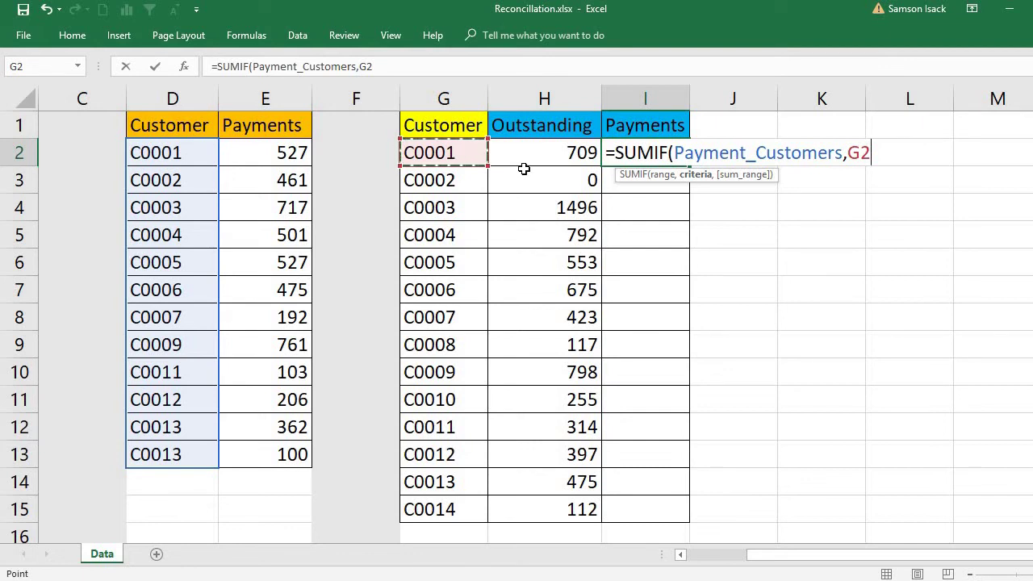
type(",")
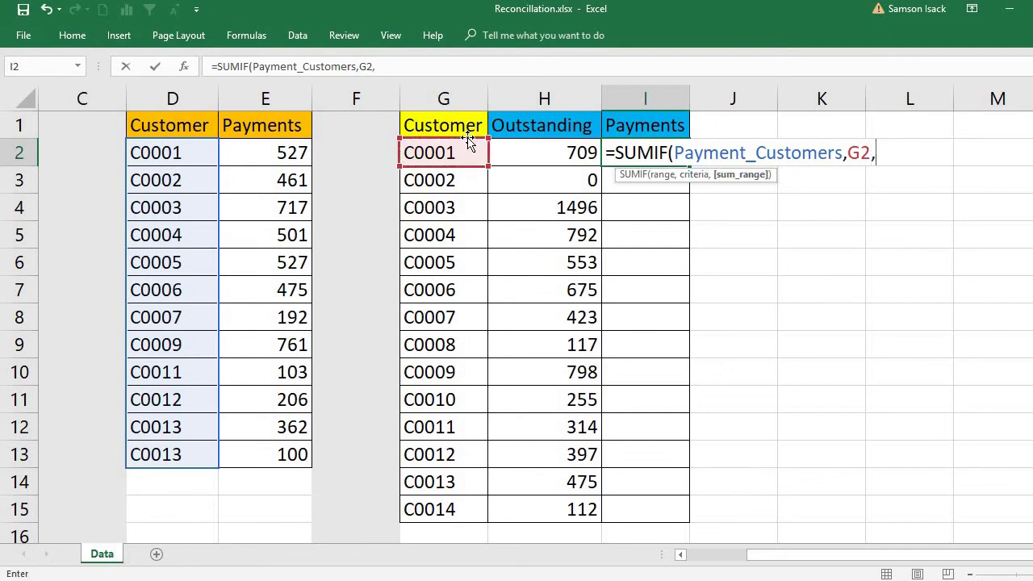
left_click_drag(266, 148, 272, 438)
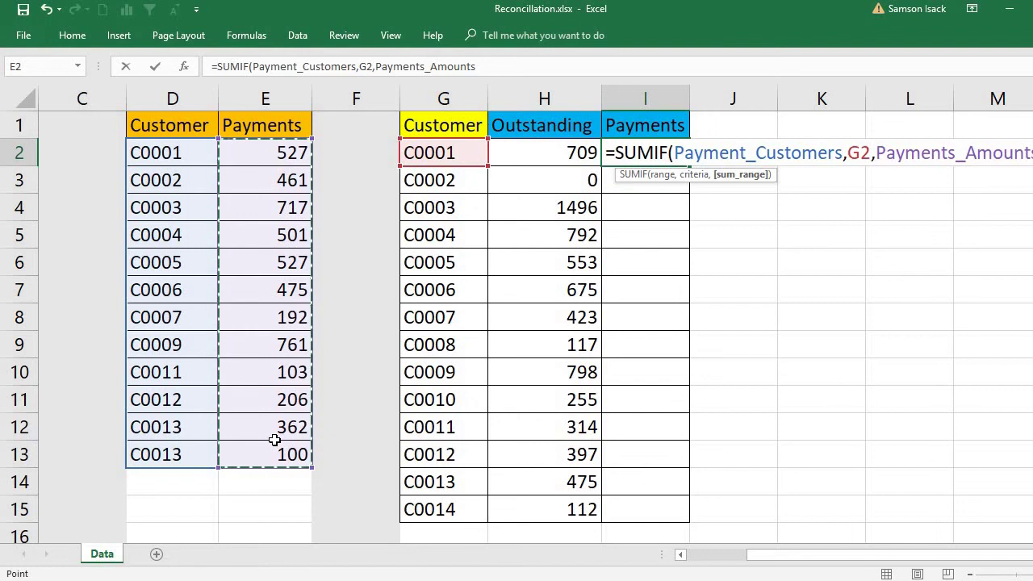
type(")")
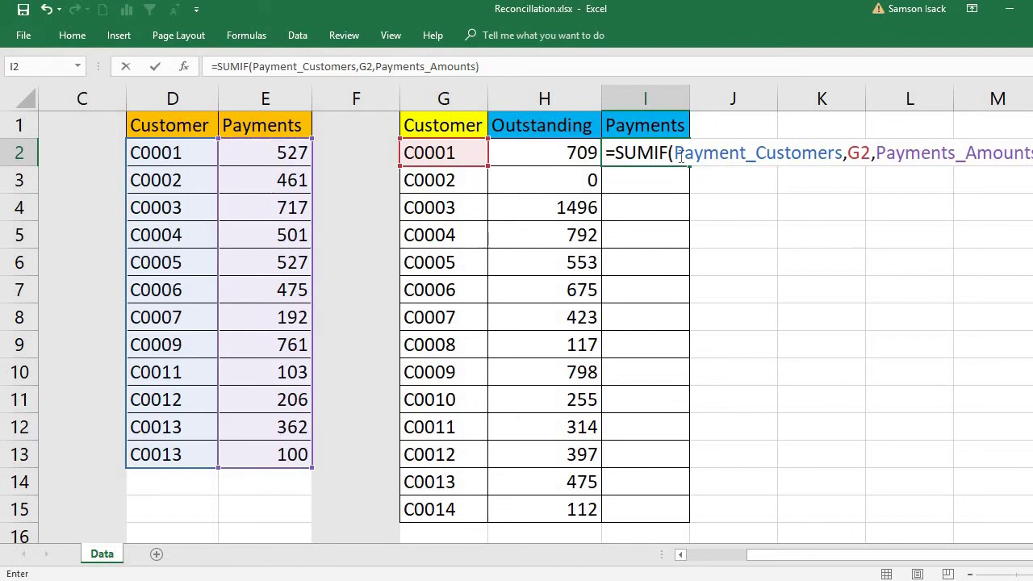
left_click_drag(677, 152, 1032, 153)
key("BackSpace")
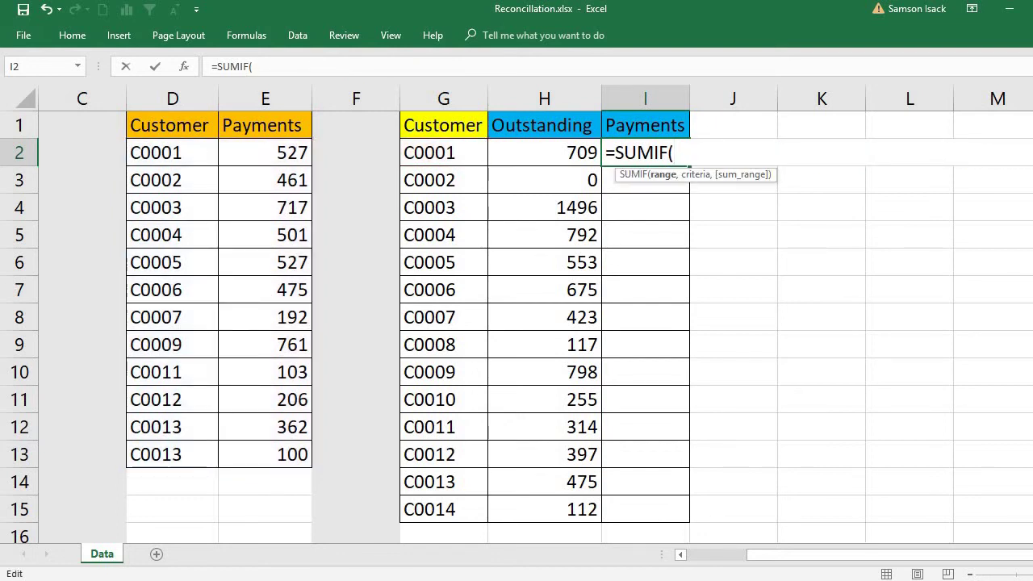
Complete the formula in I2 as =SUMIF(Payment_Customers,G2,Payments_Amounts) and enter it
type("Pa")
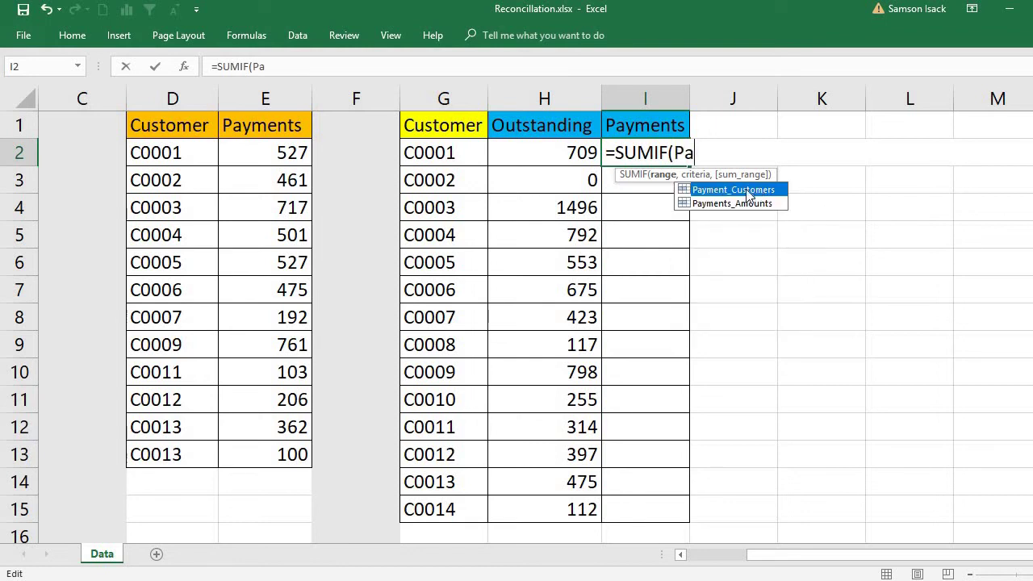
double_click(732, 193)
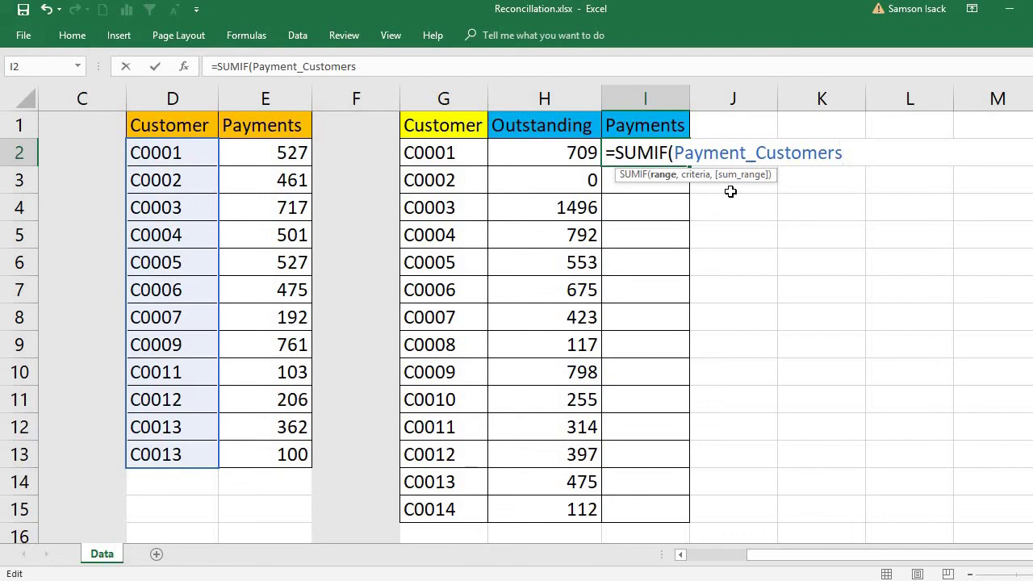
type(",")
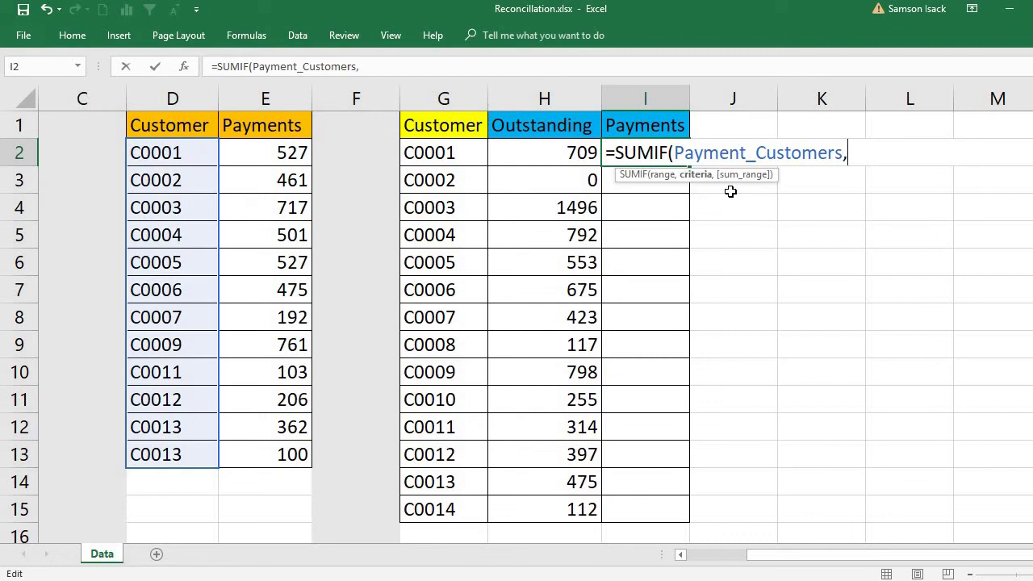
left_click(446, 154)
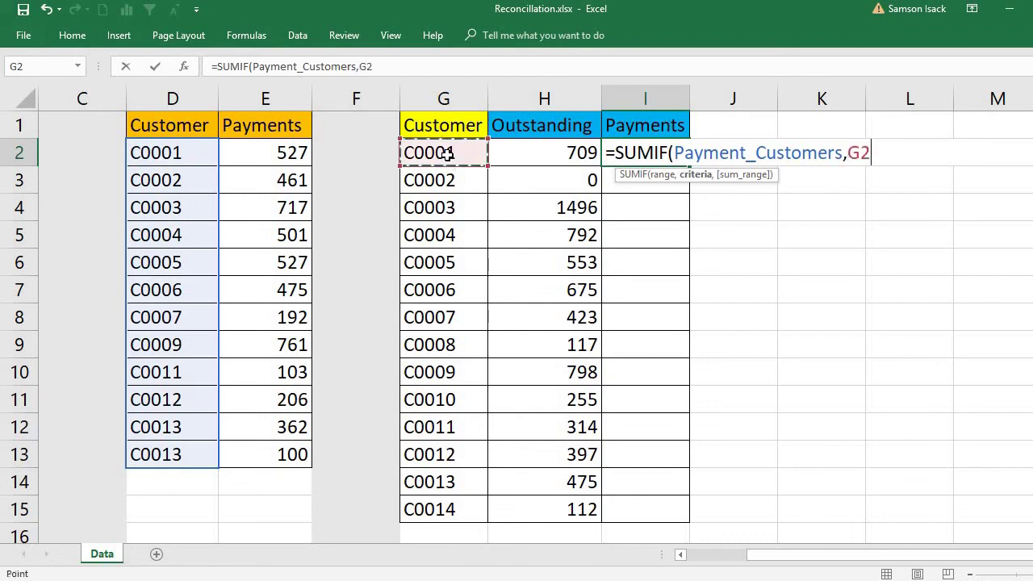
type(",")
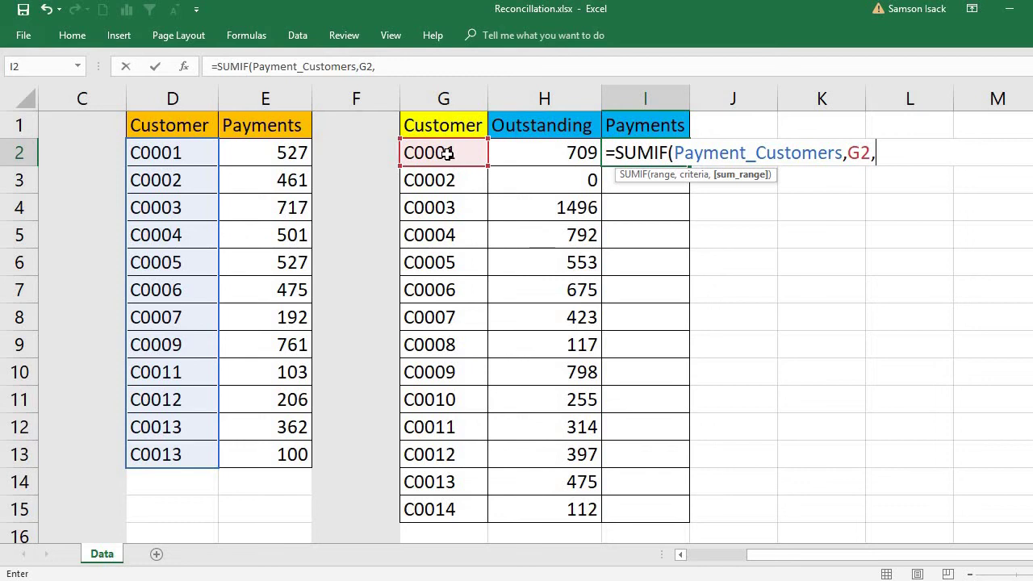
type("Paymen")
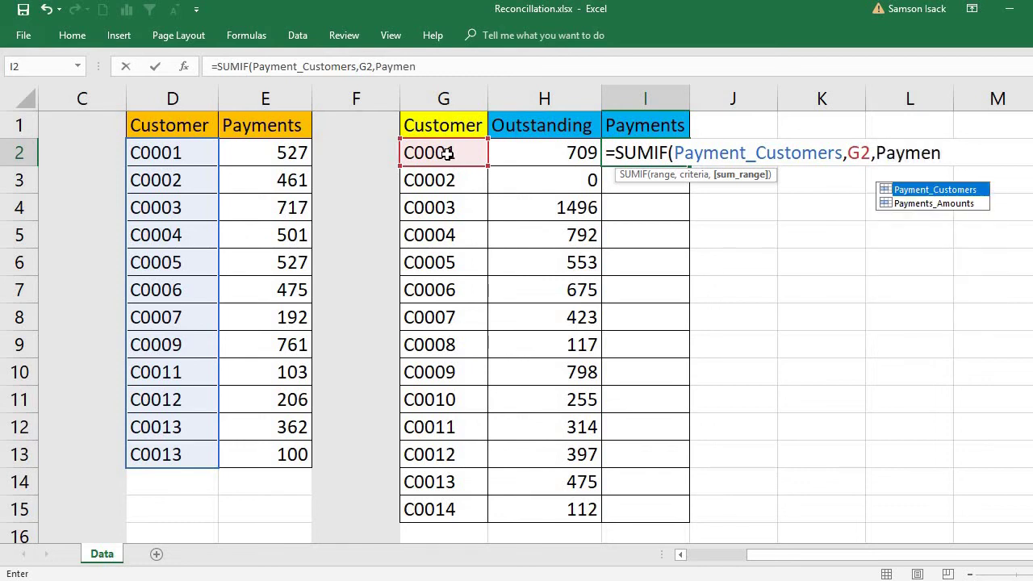
double_click(963, 204)
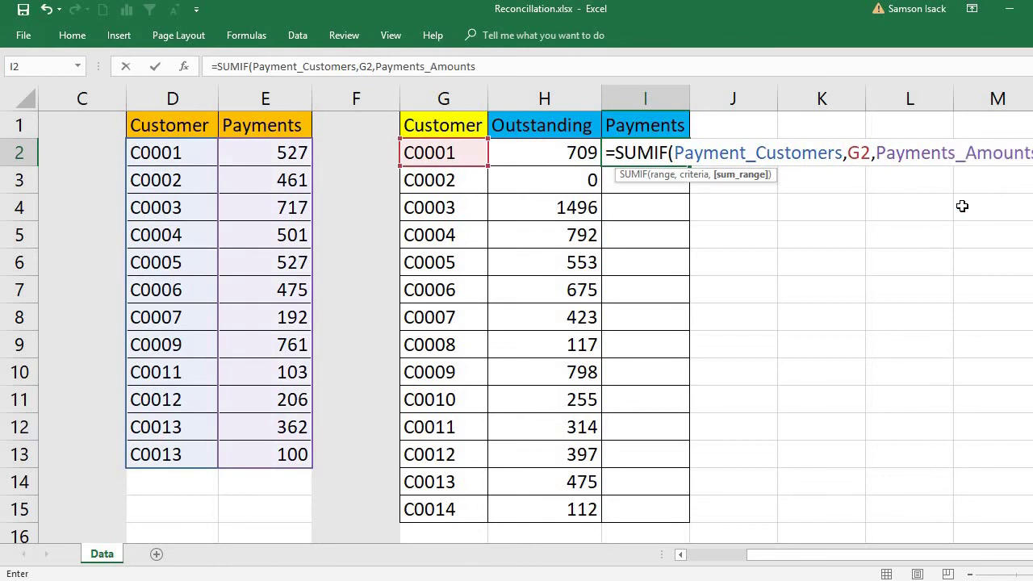
type(")")
key("Return")
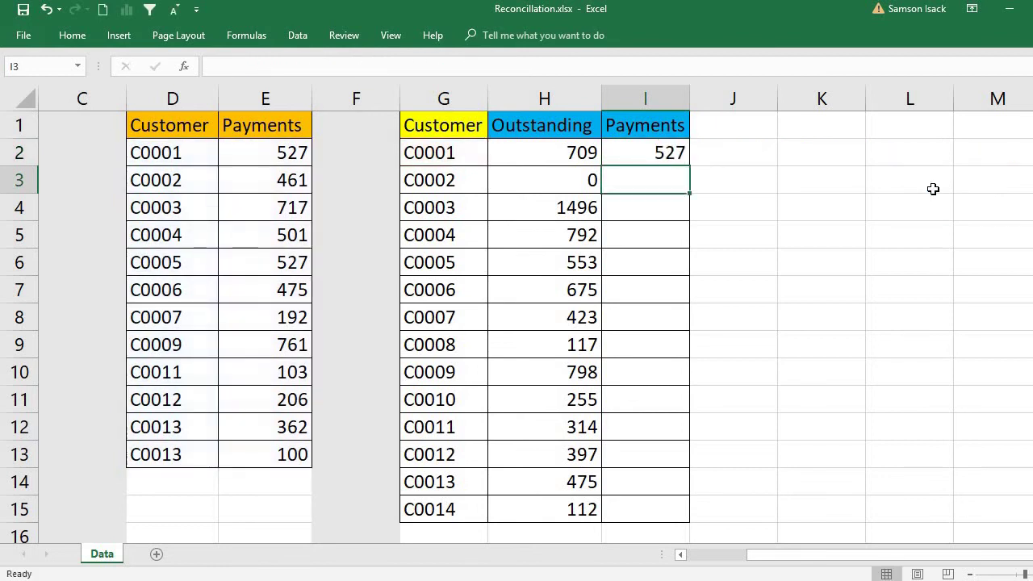
Copy the SUMIF formula from I2 down to I11 and check the payments total in I9 against its customer in G9
left_click(671, 152)
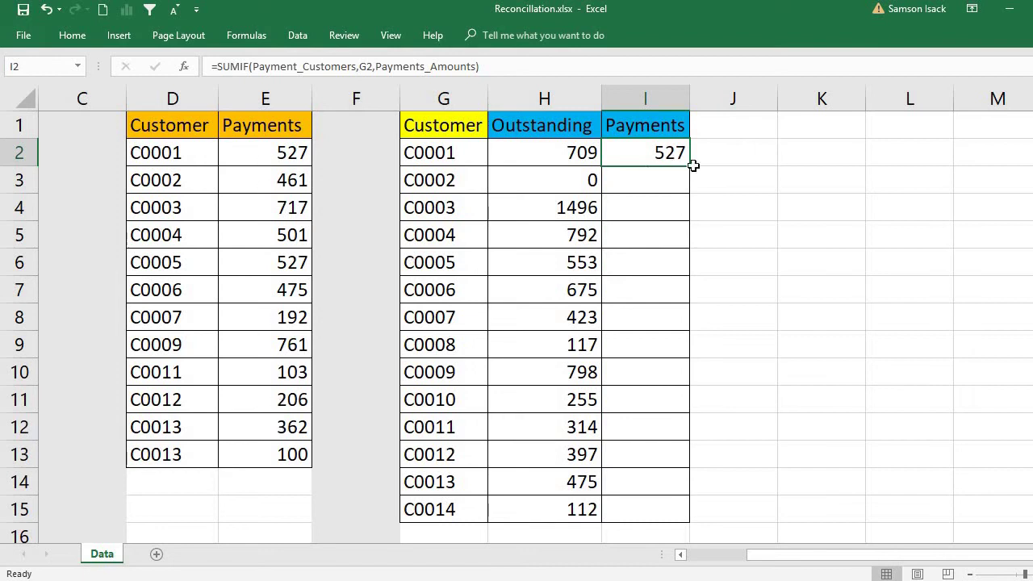
left_click_drag(688, 175, 622, 379)
left_click(510, 347)
left_click(426, 339)
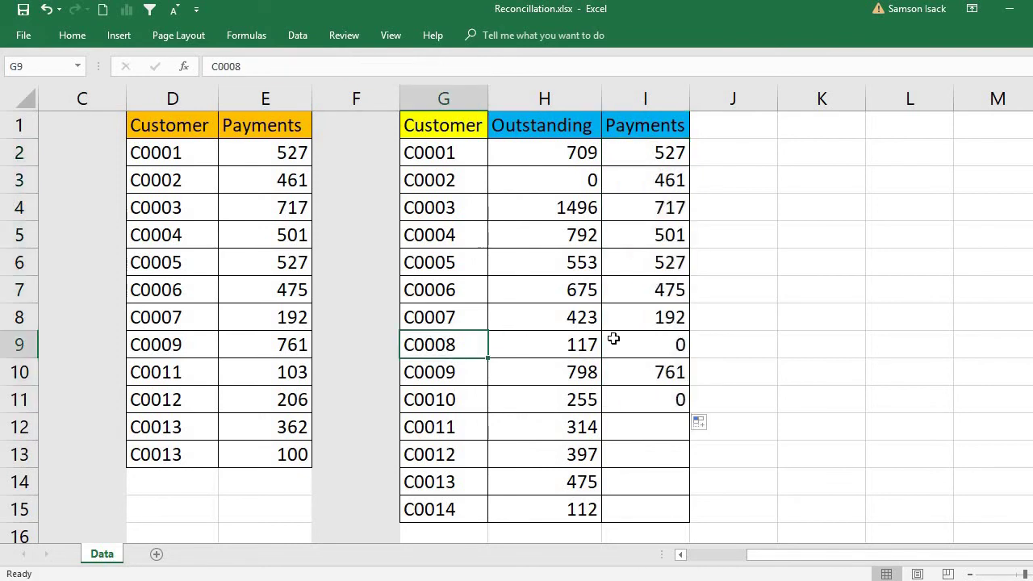
left_click(619, 341)
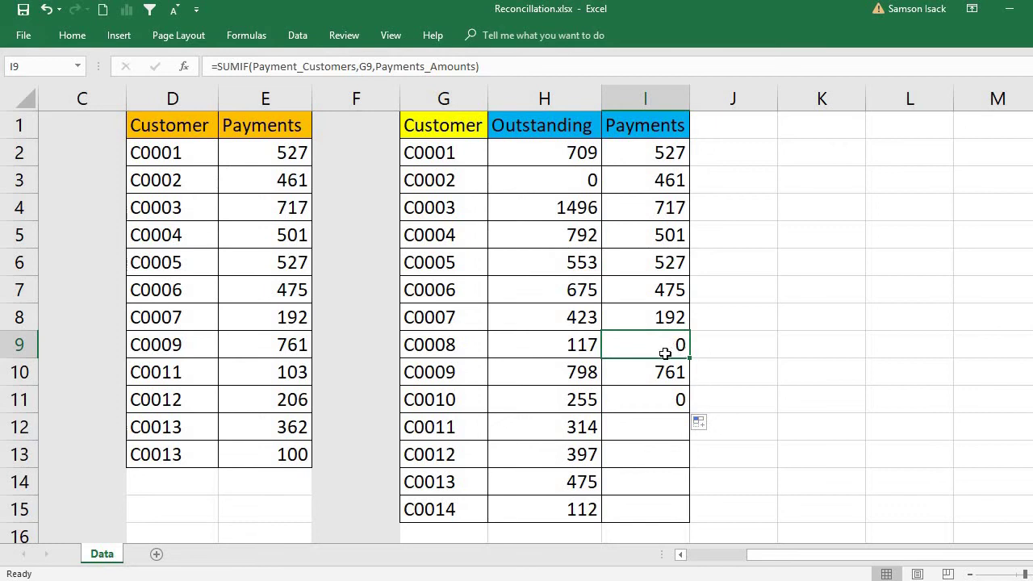
Copy the SUMIF formula from I11 down to I15 and check the payments total in I11 for the customer in G11
left_click(677, 401)
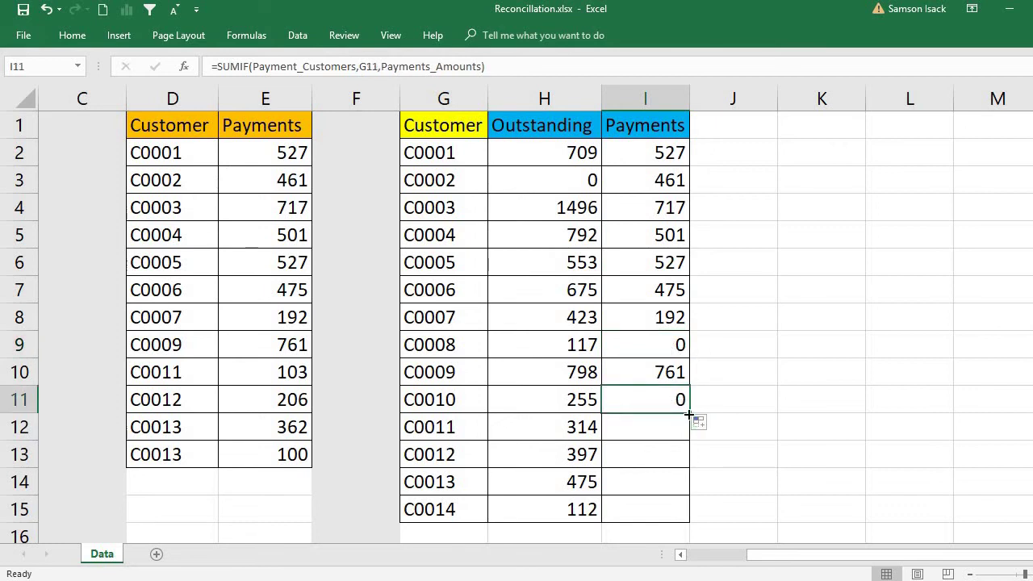
left_click_drag(690, 414, 671, 510)
left_click(439, 398)
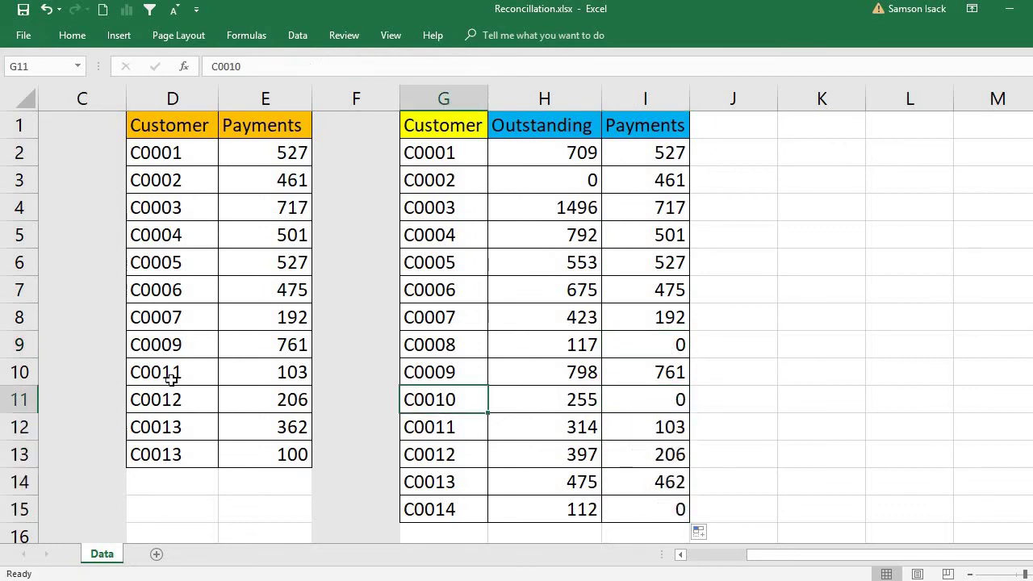
left_click(655, 401)
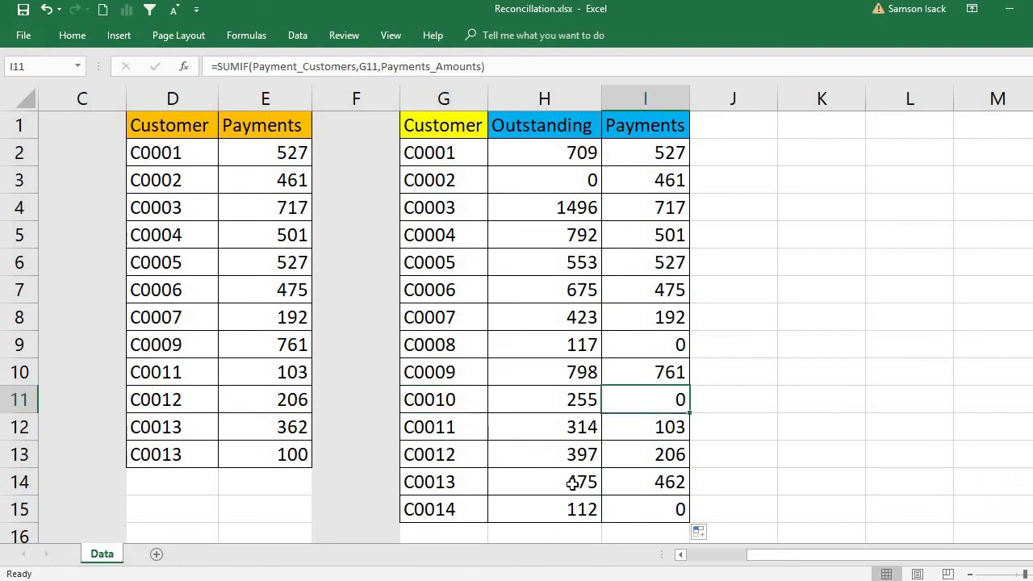
Check the payments total in I14 against its source entries in E12:E13, and inspect the last customer's total in I15
left_click(518, 484)
left_click_drag(273, 430, 272, 452)
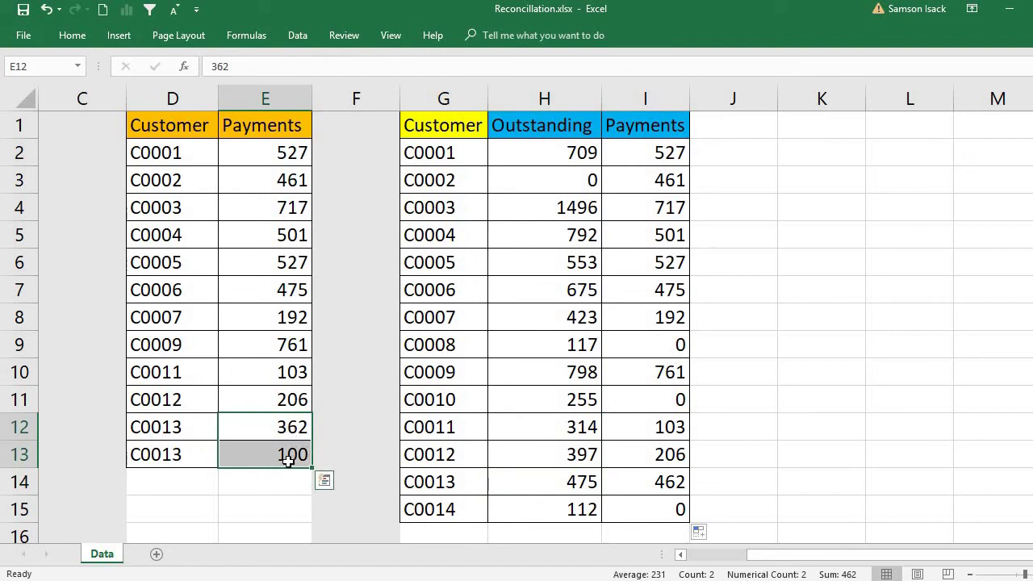
left_click(658, 482)
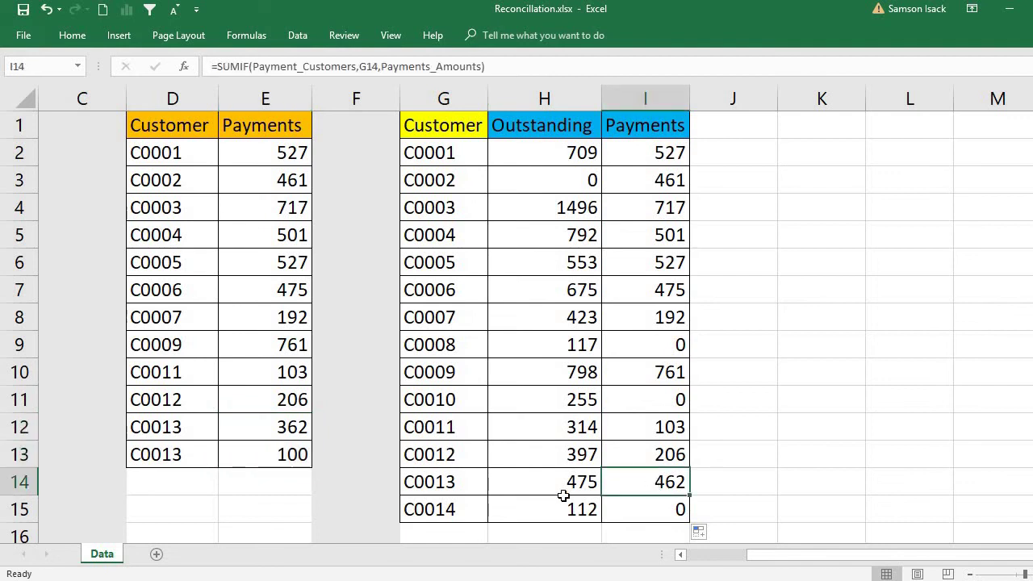
left_click(405, 509)
left_click(651, 514)
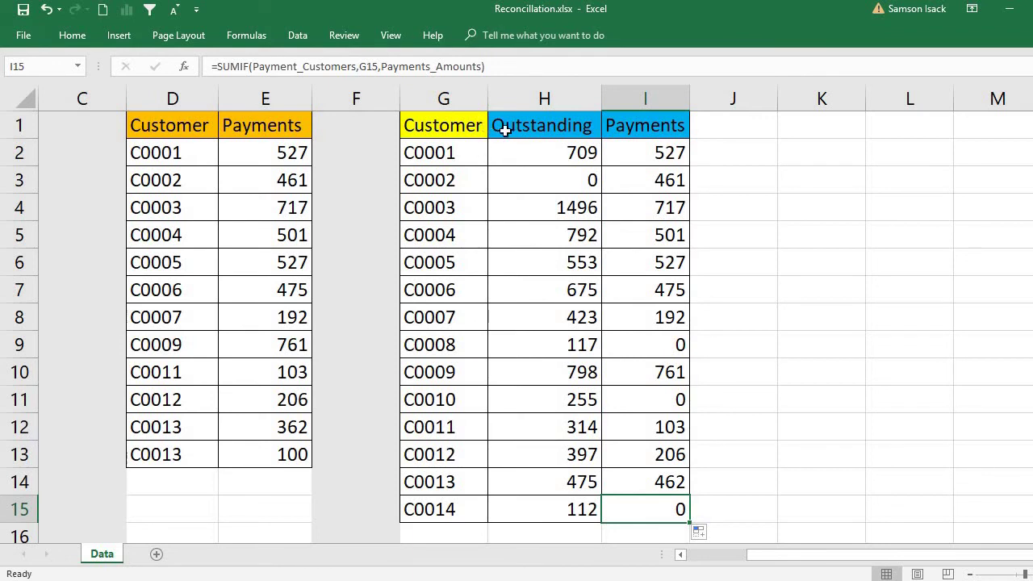
Add a conditional format to H2:I15 that highlights cells equal to 0 with Light Red Fill with Dark Red Text
left_click(565, 152)
left_click_drag(637, 216, 646, 516)
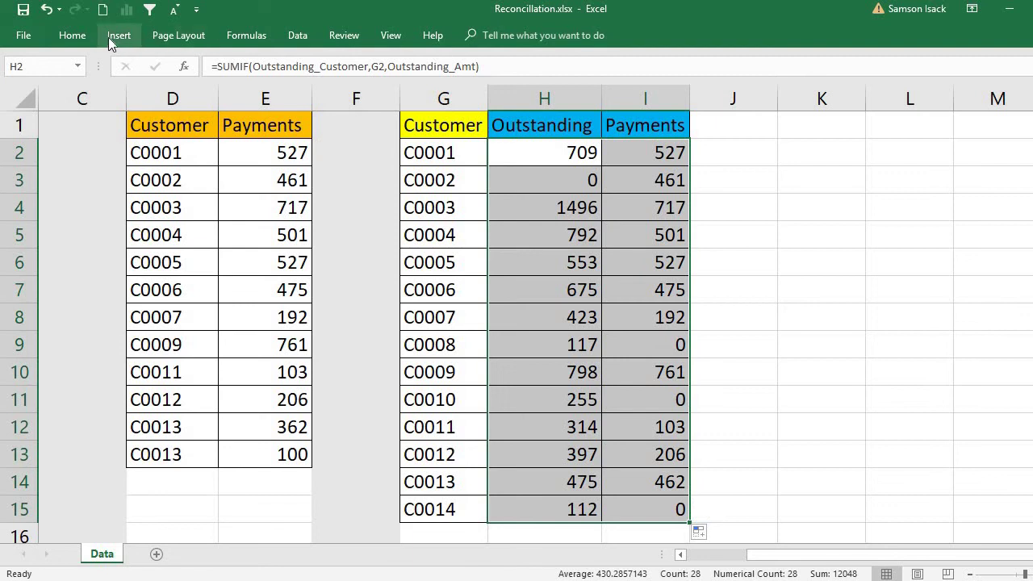
left_click(67, 34)
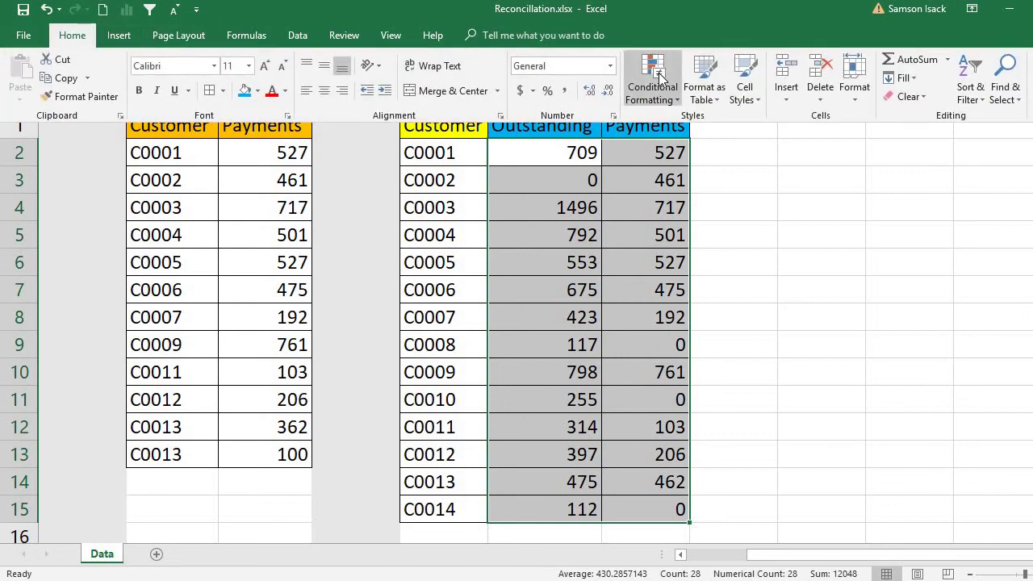
left_click(667, 78)
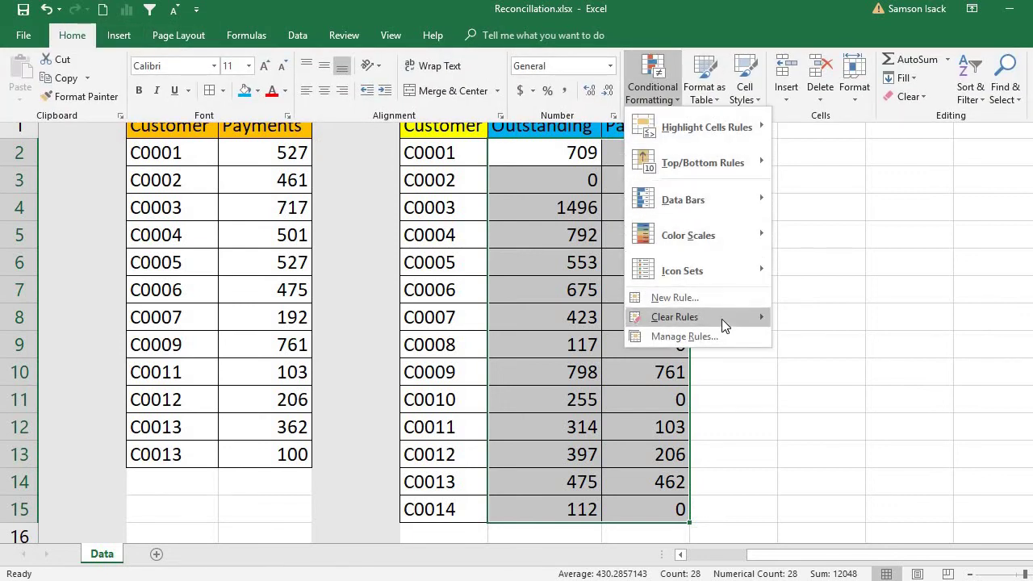
mouse_move(721, 319)
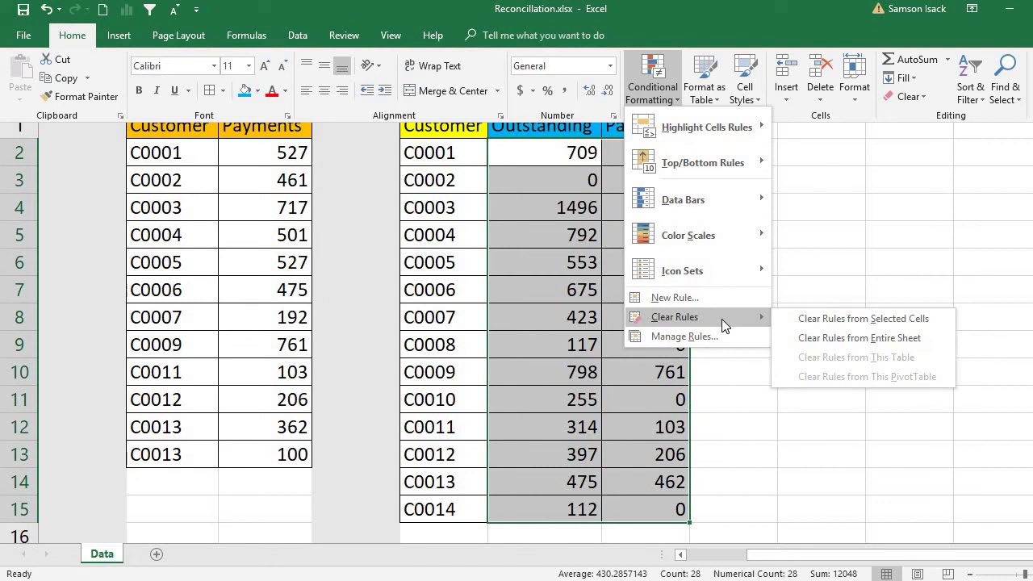
mouse_move(738, 131)
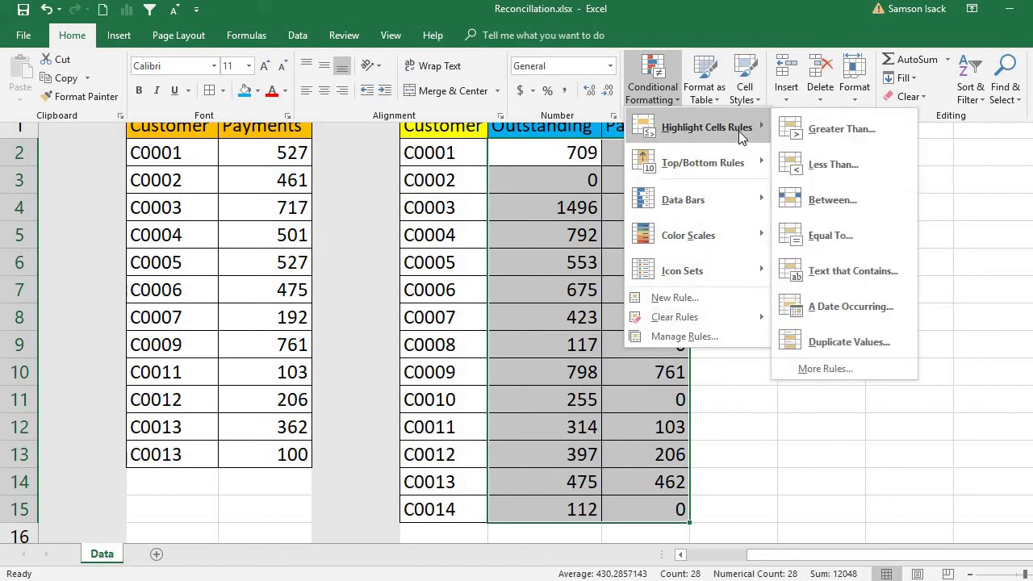
left_click(860, 231)
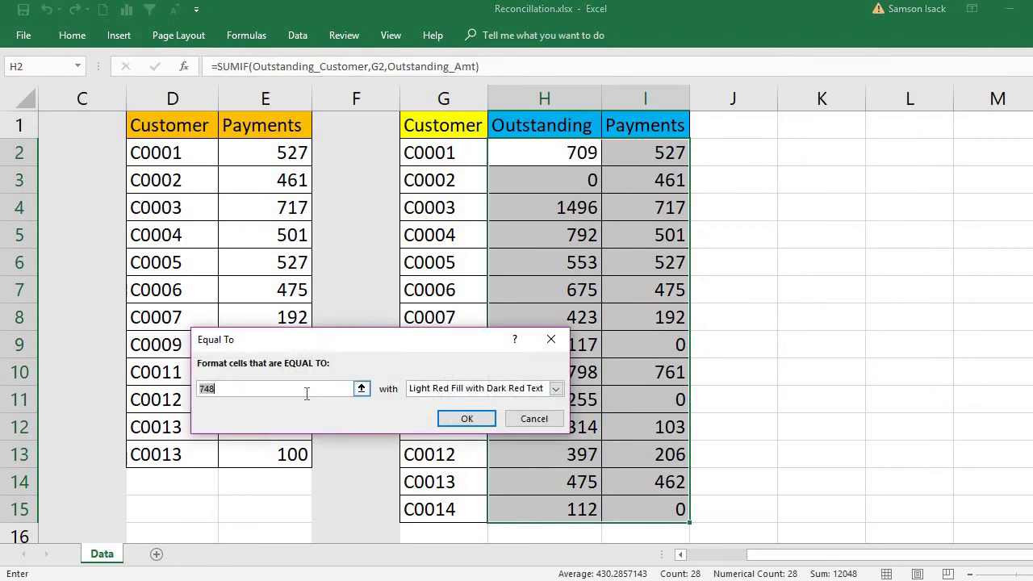
type("0")
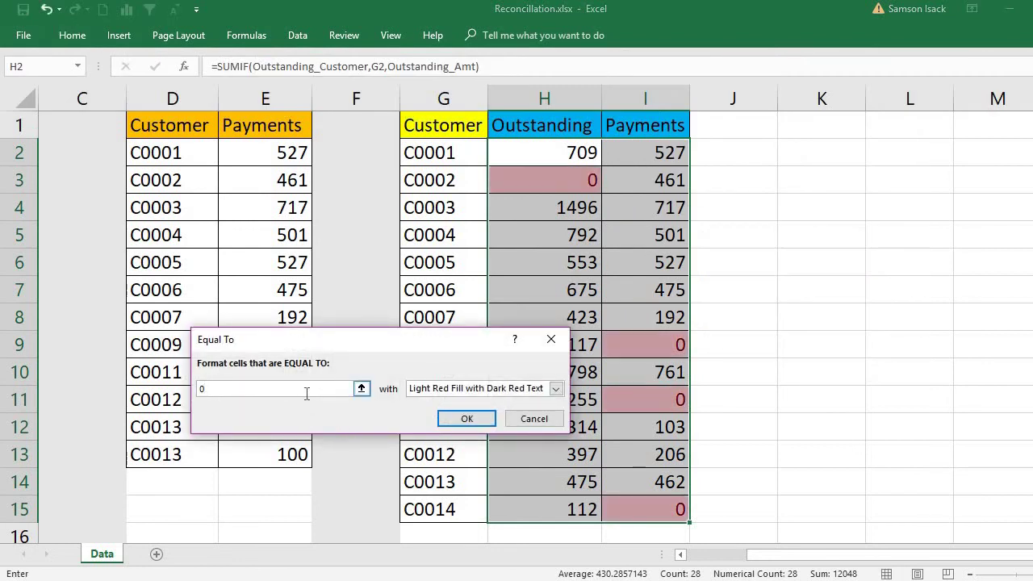
left_click(465, 421)
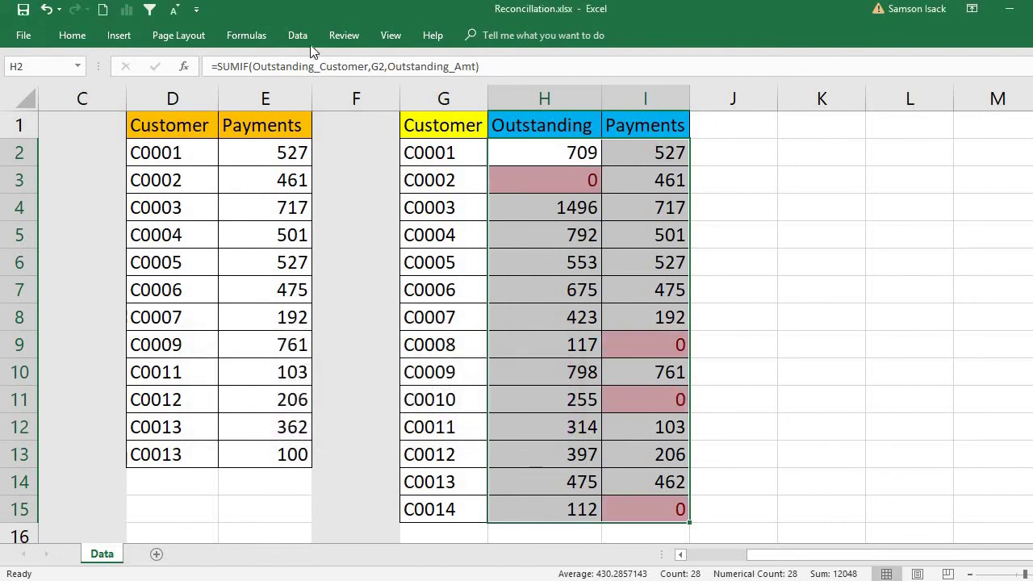
left_click(71, 37)
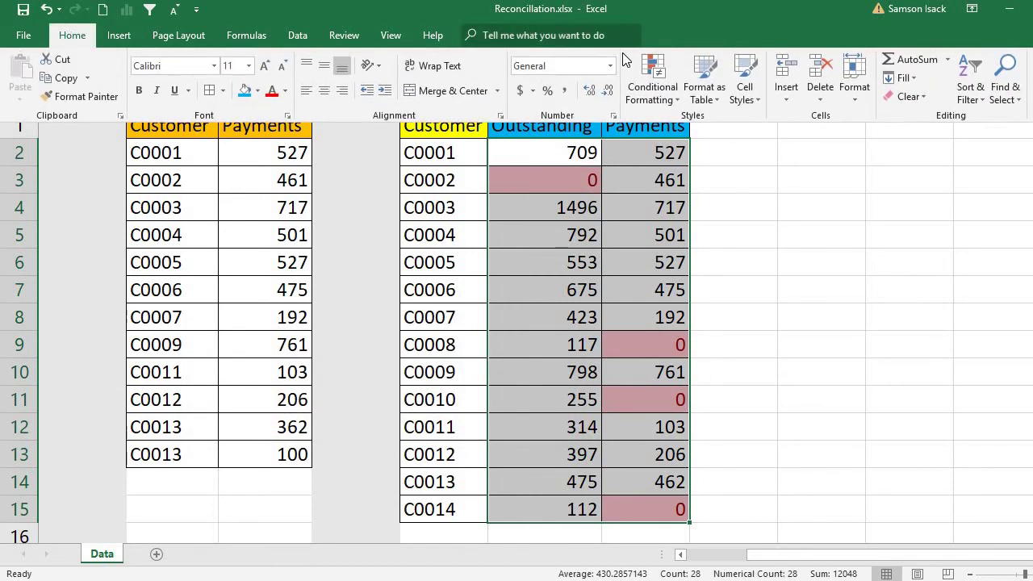
left_click(667, 84)
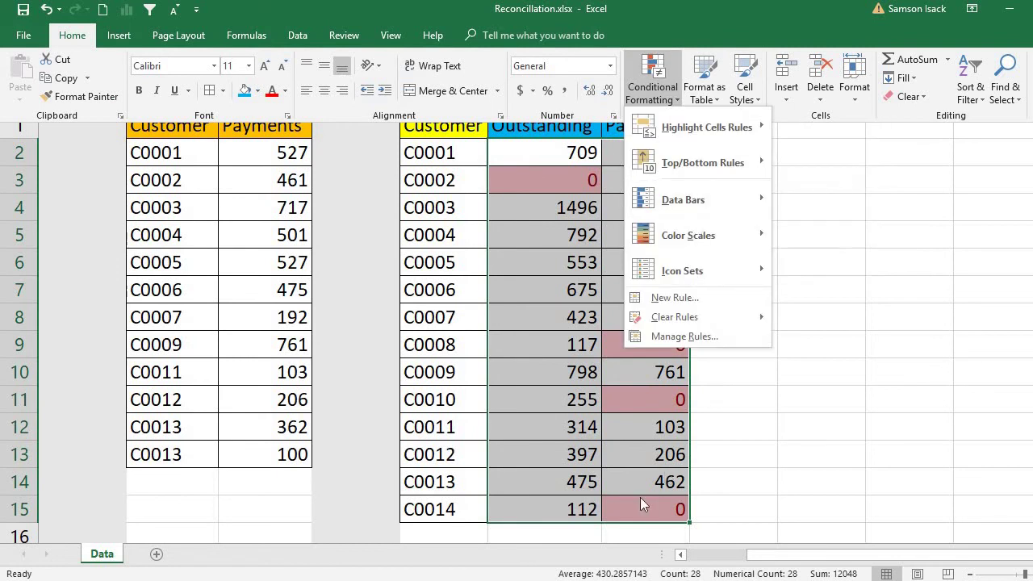
left_click(715, 125)
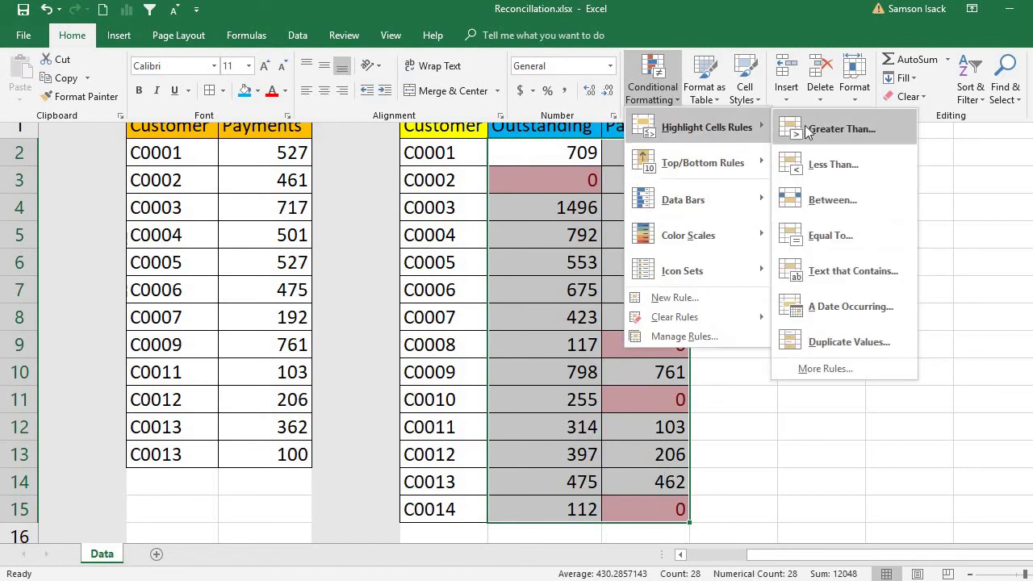
left_click(848, 231)
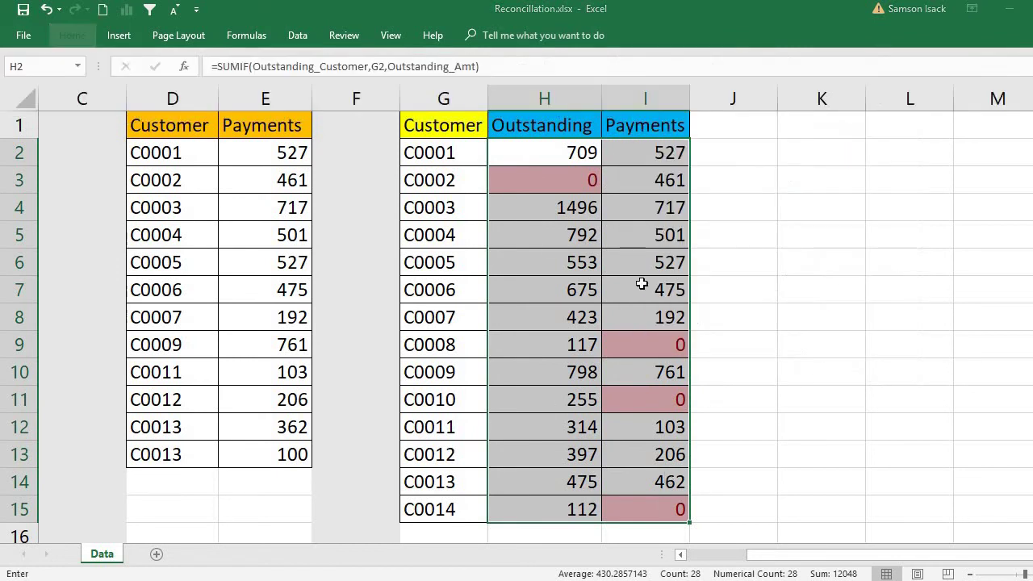
left_click(268, 395)
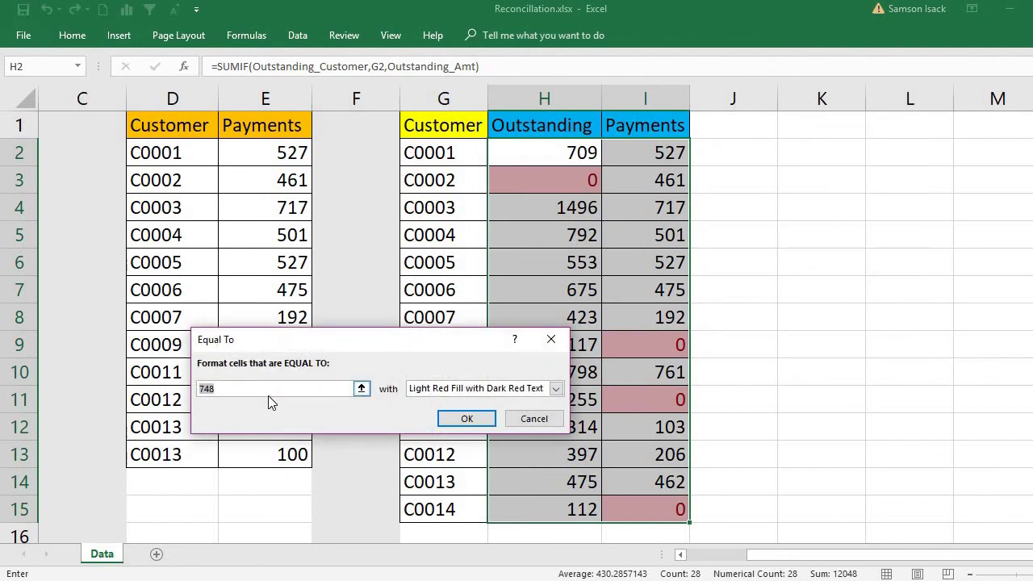
type("0")
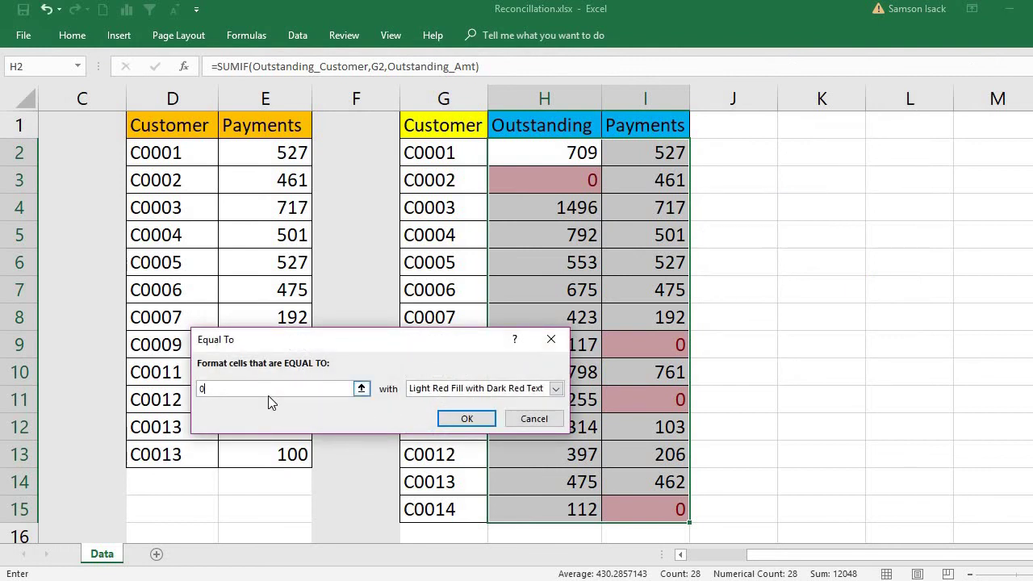
left_click(465, 391)
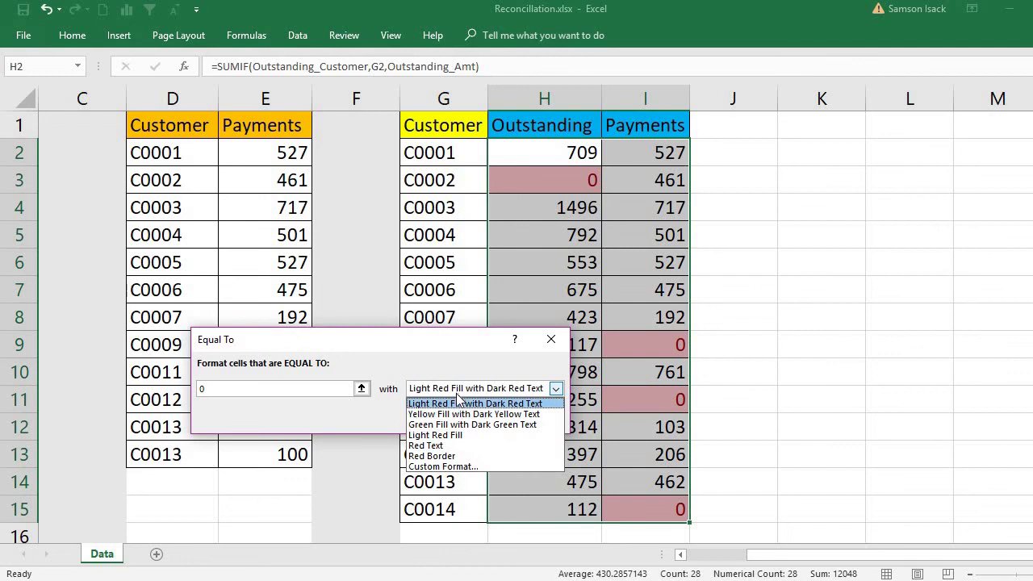
left_click(552, 343)
left_click(551, 342)
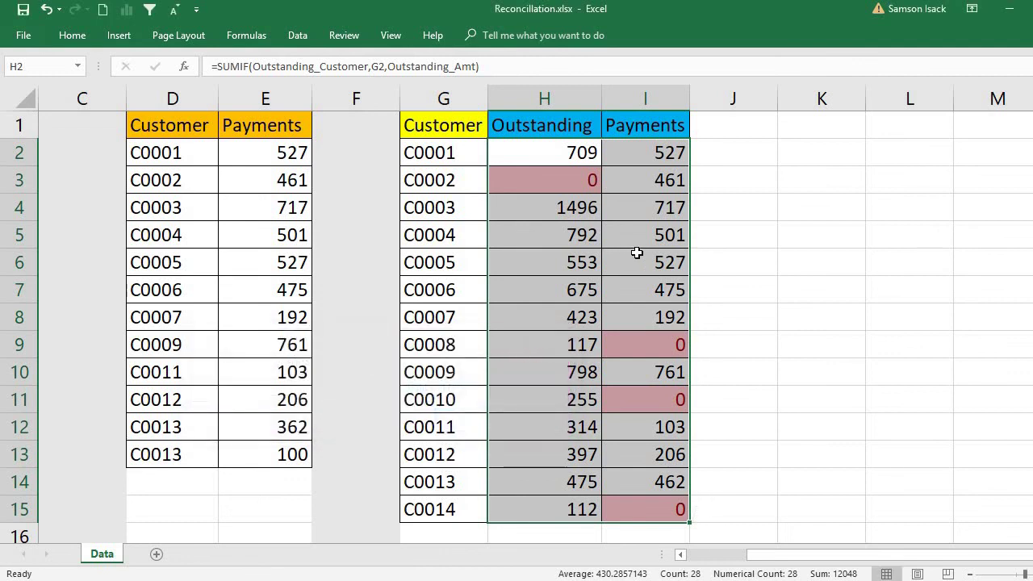
Inspect the highlighted cells H3, I9, I11 and I15, and the customers without payments in G9, G11 and G15
left_click(637, 253)
left_click(573, 187)
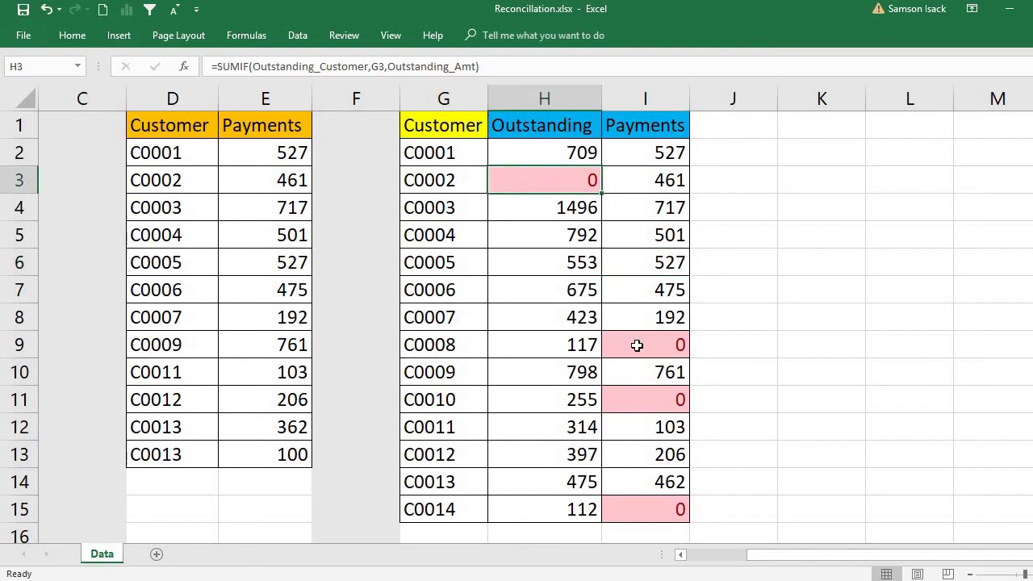
left_click(636, 344)
left_click(647, 401)
left_click(629, 521)
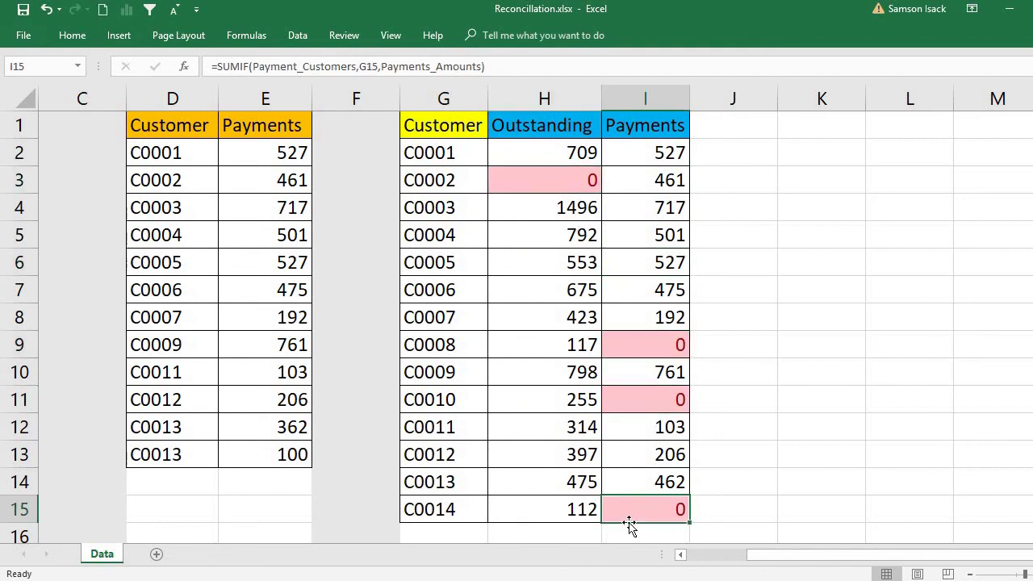
left_click(540, 183)
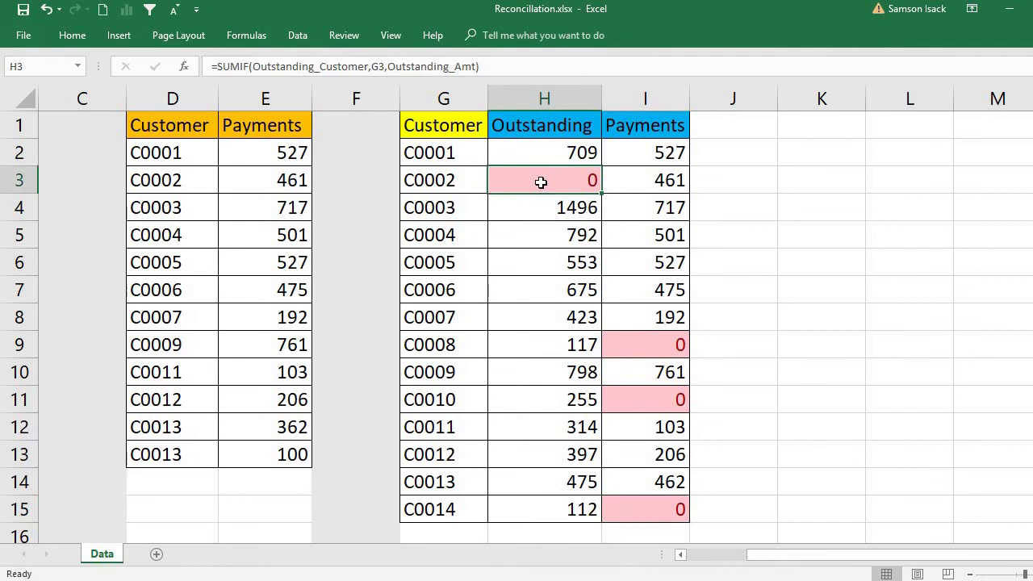
left_click(657, 345)
left_click(646, 400)
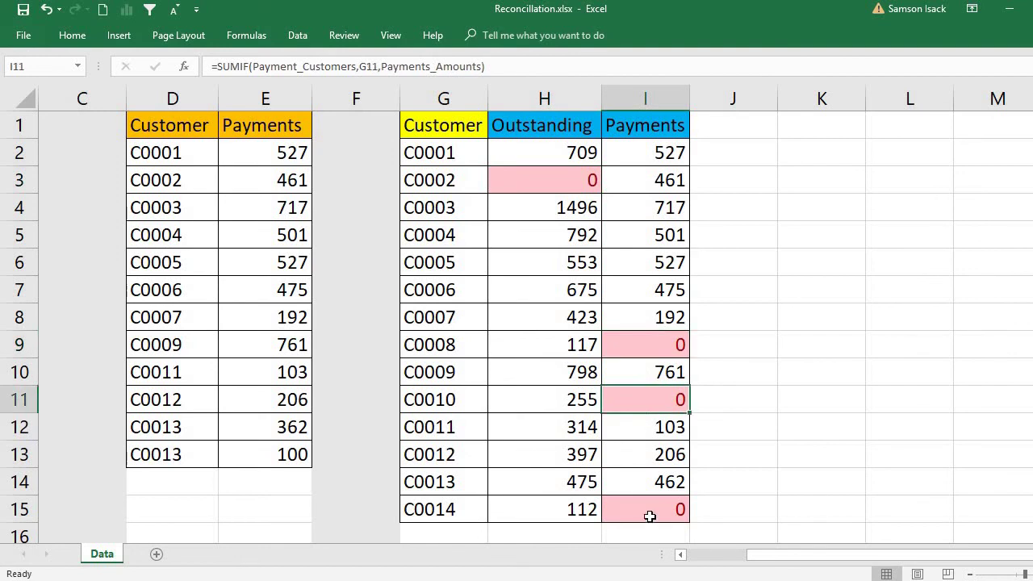
left_click(650, 513)
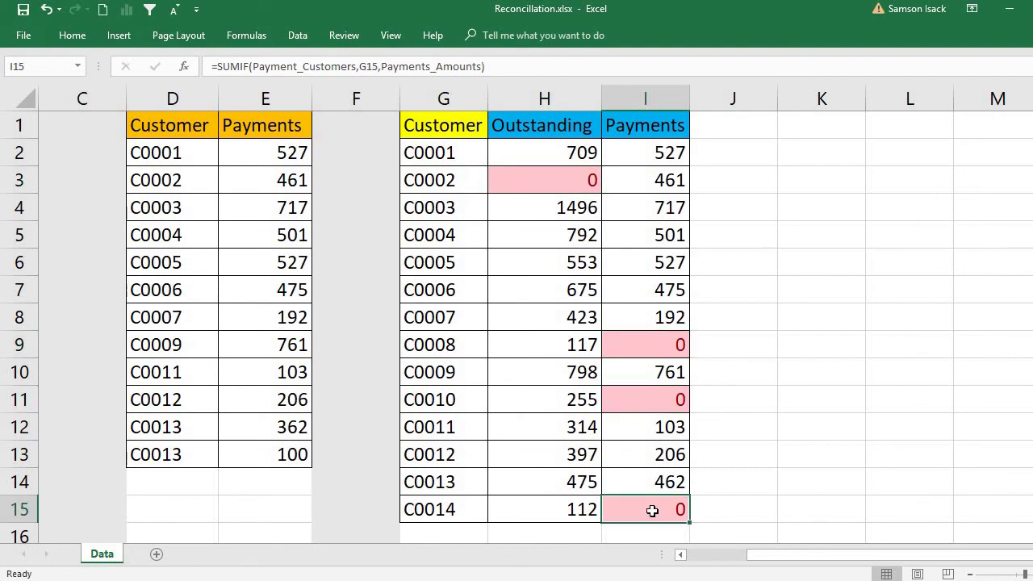
left_click(448, 351)
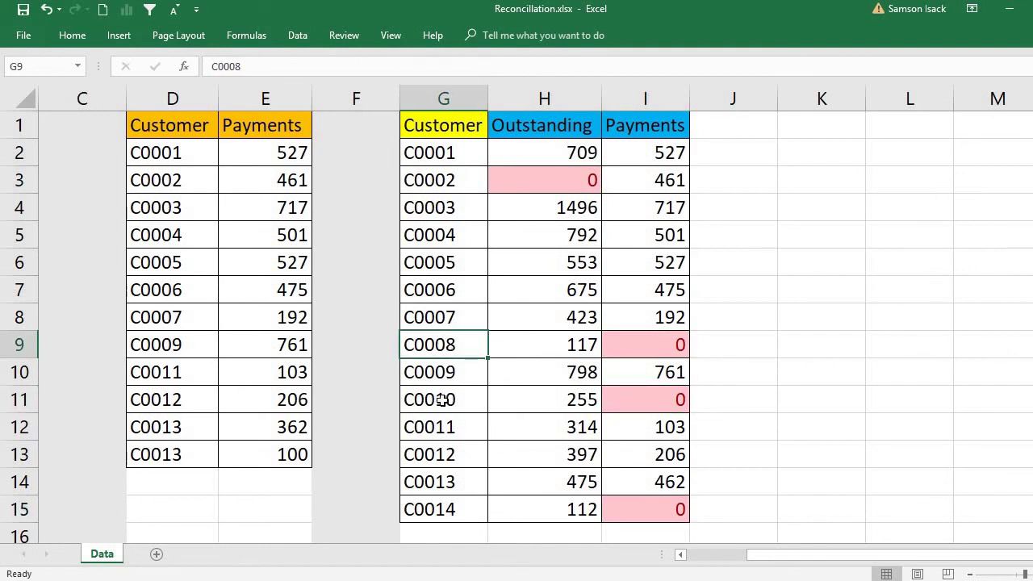
left_click(449, 401)
left_click(456, 507)
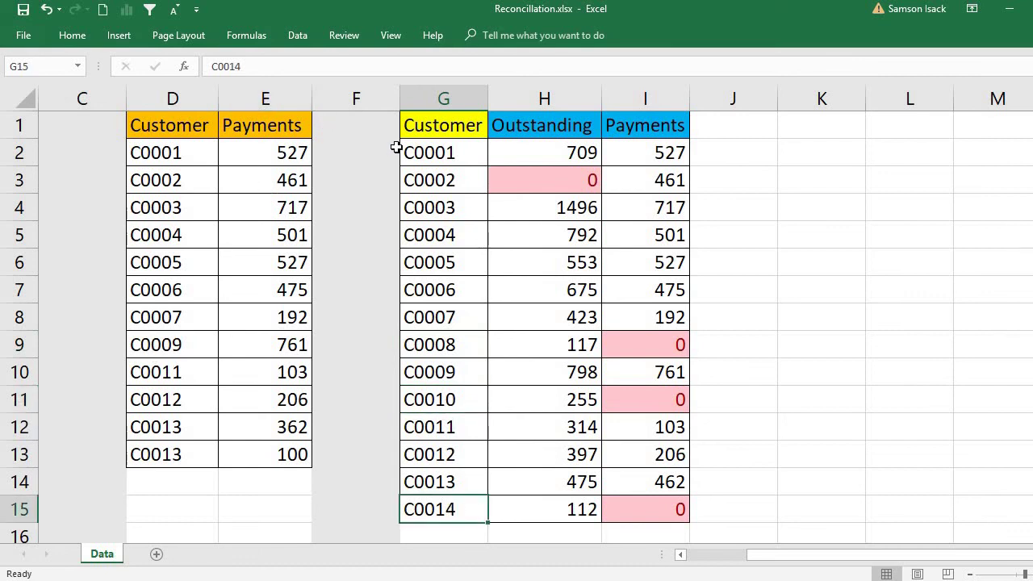
Enter the header Difference in J1 and widen column J to fit it
left_click(729, 133)
type("Di")
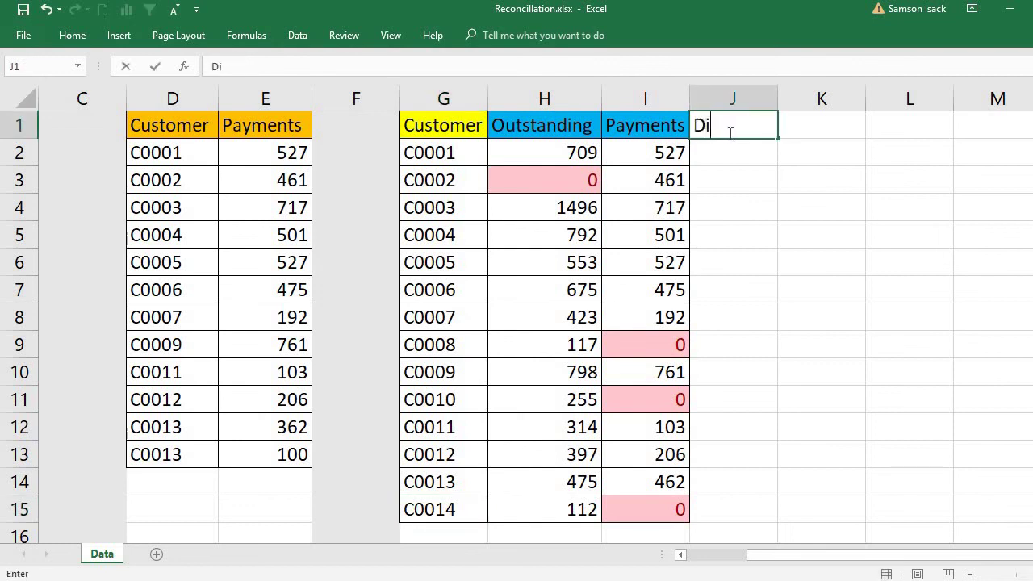
type("fferenc")
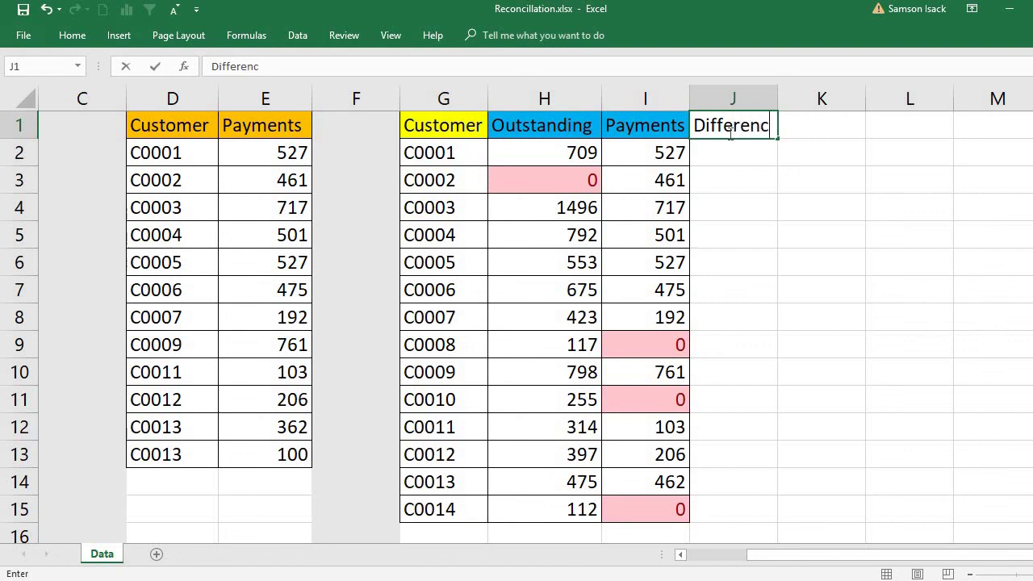
type("r")
key("BackSpace")
type("e")
key("Return")
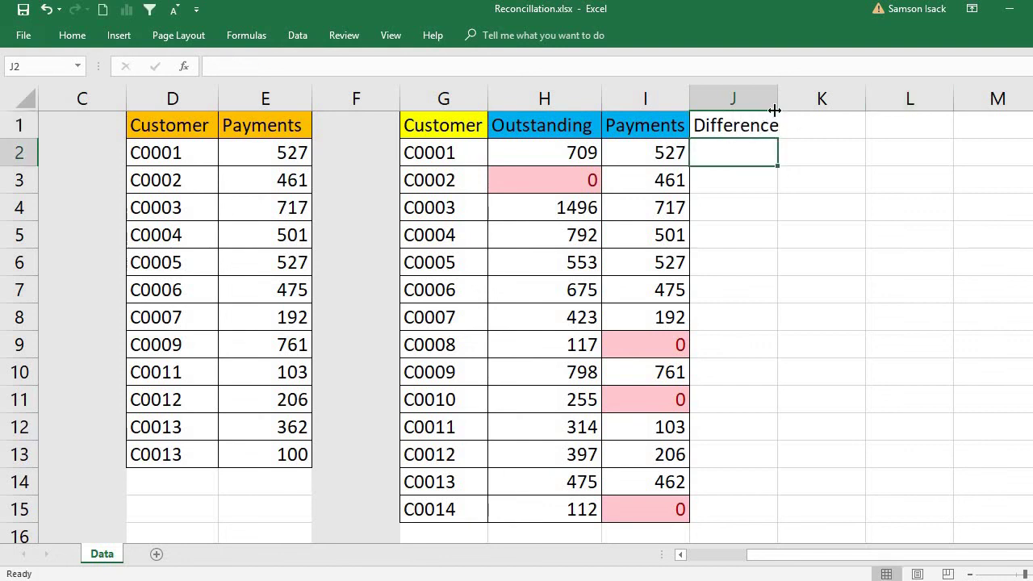
key("Up")
left_click_drag(777, 99, 789, 99)
Enter the formula =H2-I2 in J2 and copy it down to J15
left_click(767, 152)
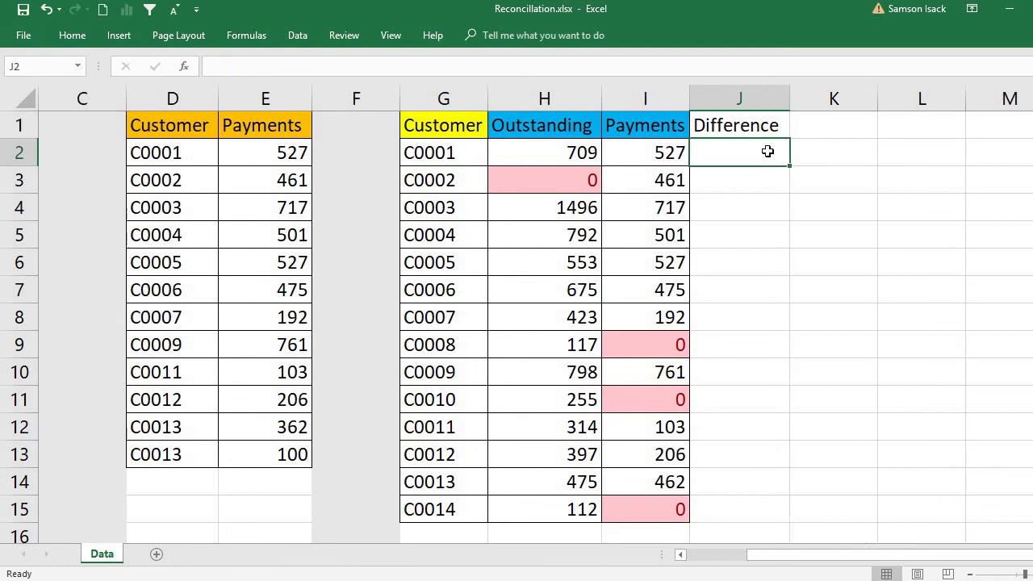
type("=")
left_click(572, 151)
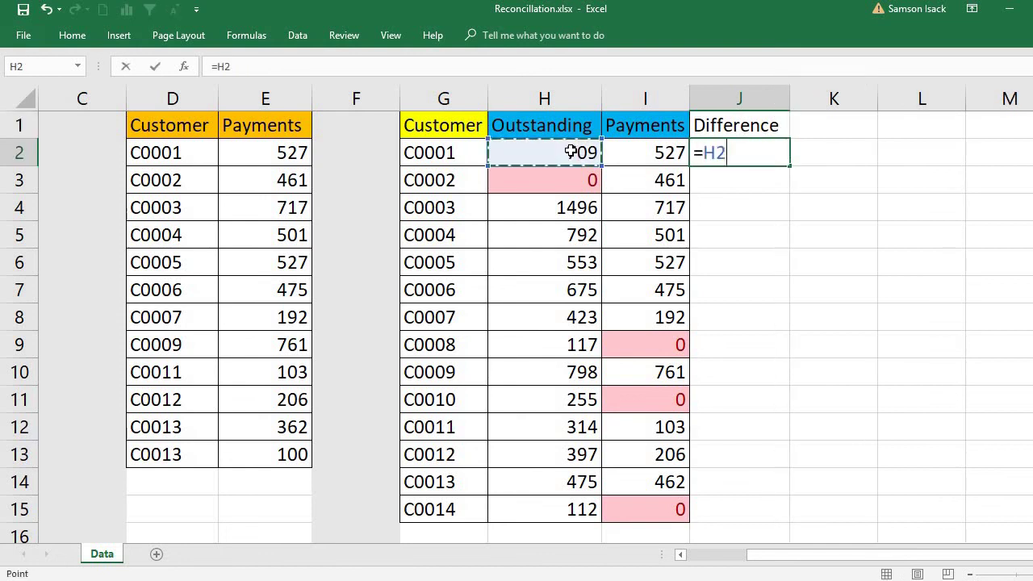
type("-")
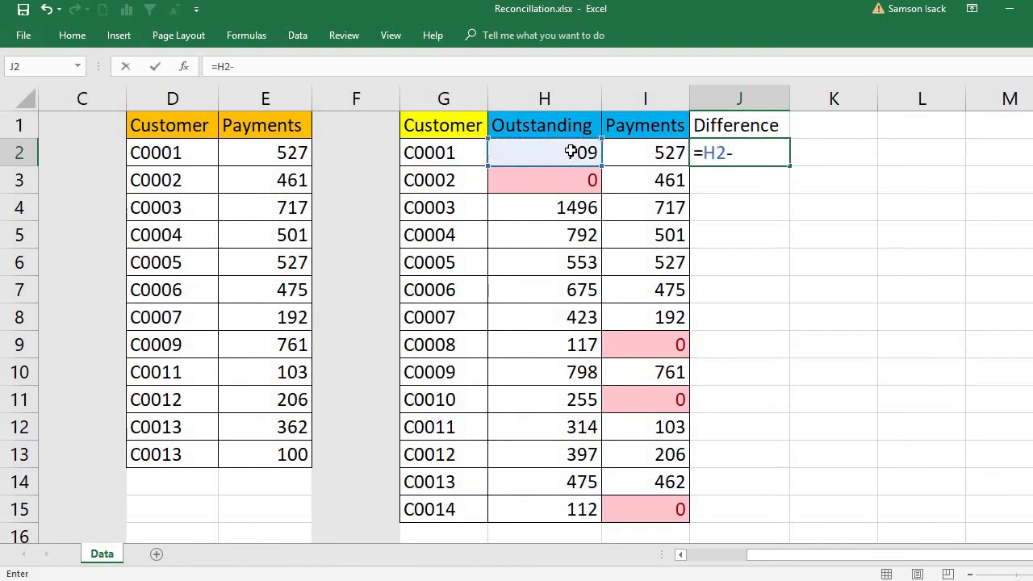
left_click(647, 148)
key("Return")
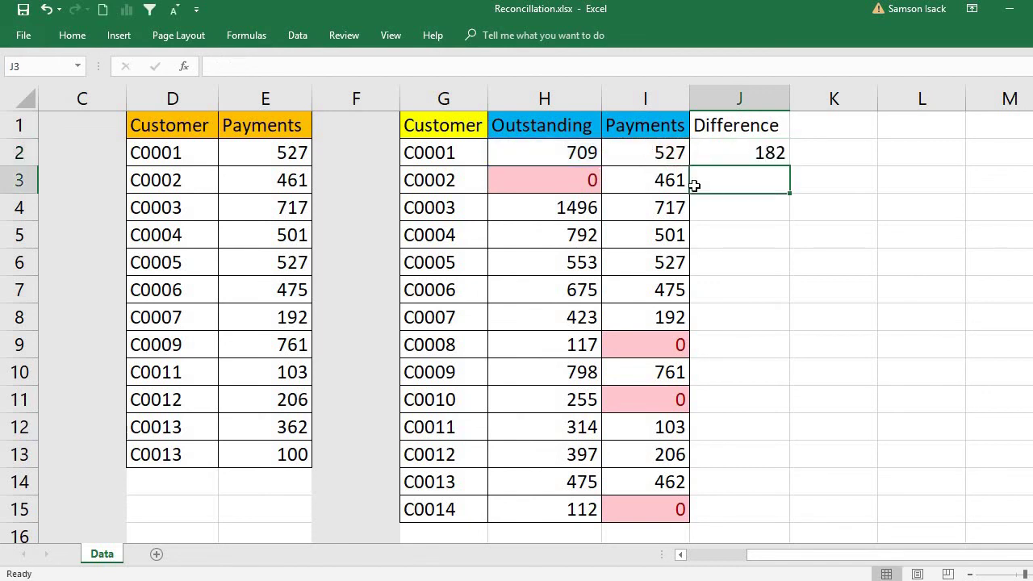
left_click(747, 149)
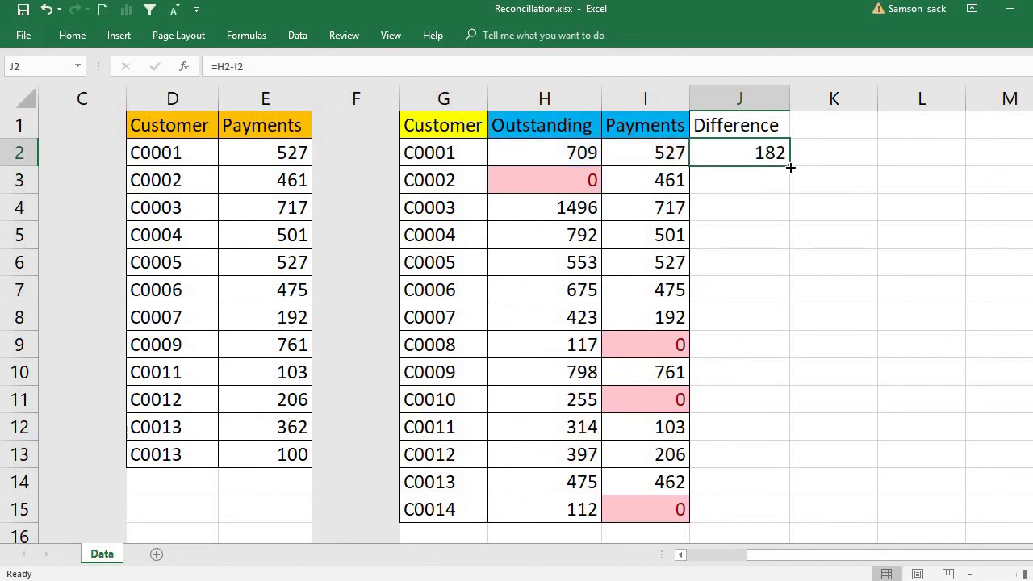
left_click_drag(790, 167, 758, 507)
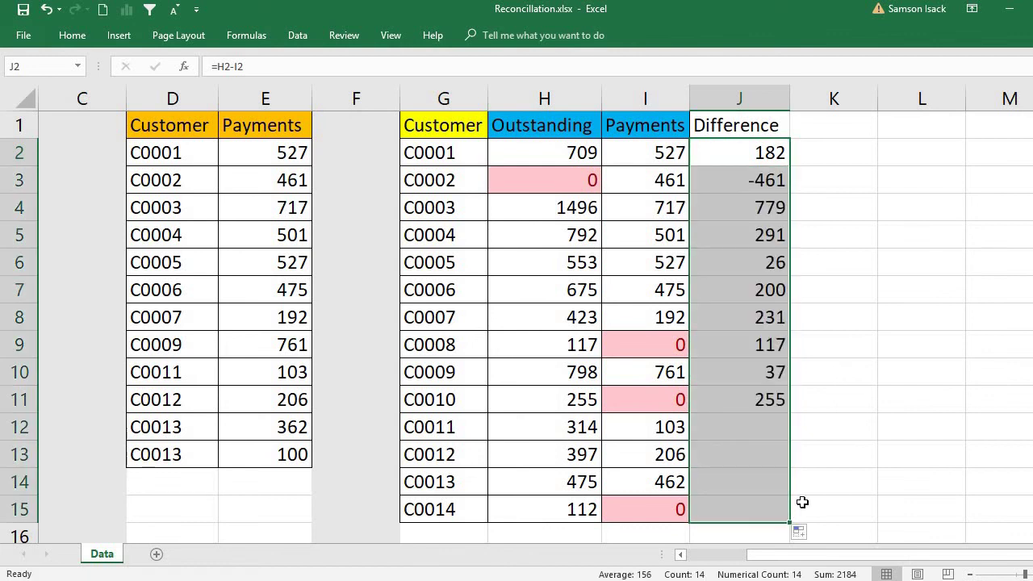
Examine the calculated differences and their formulas in J3, J5, J11 and J15
left_click(743, 172)
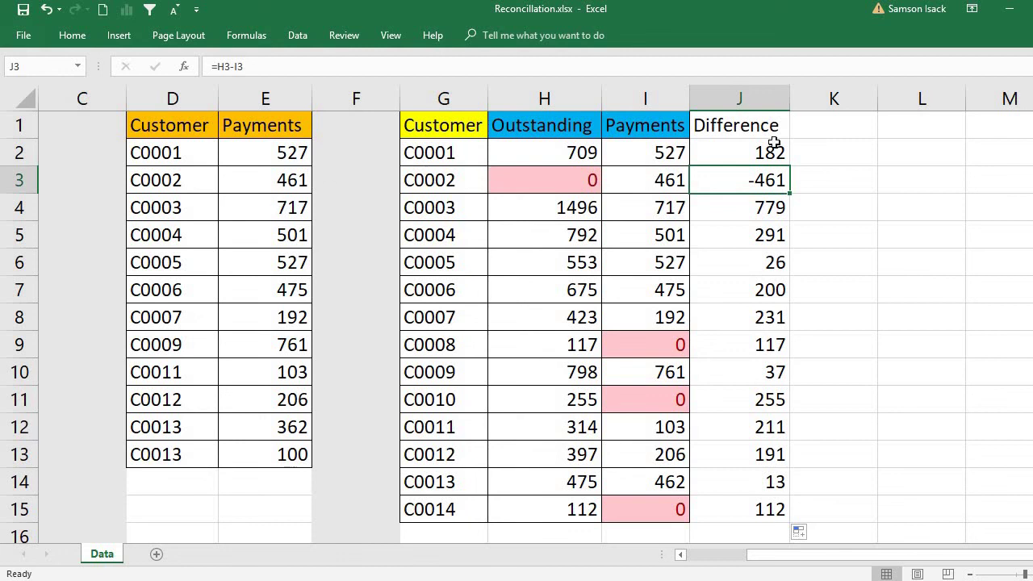
left_click(737, 235)
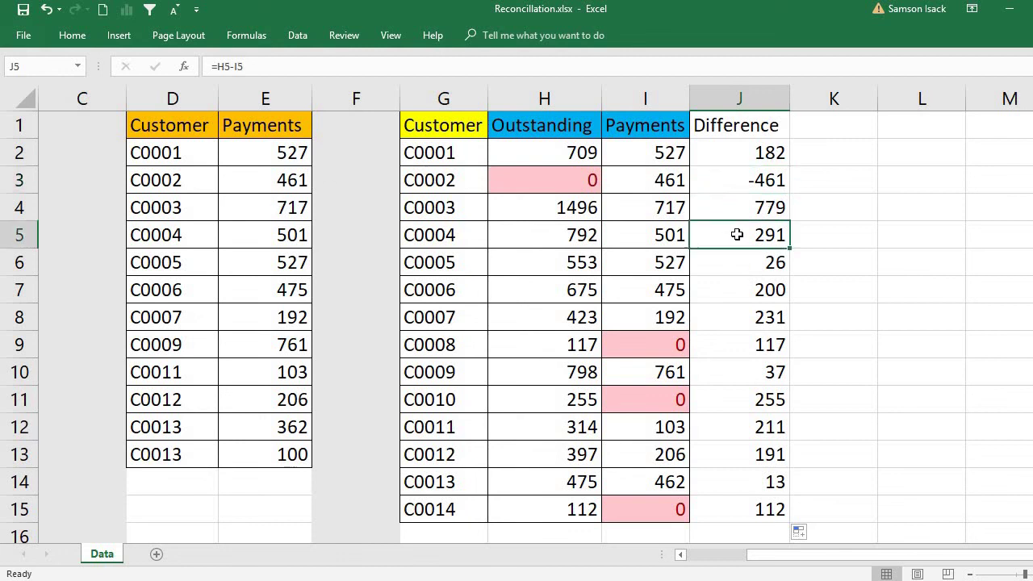
left_click(750, 400)
left_click(757, 508)
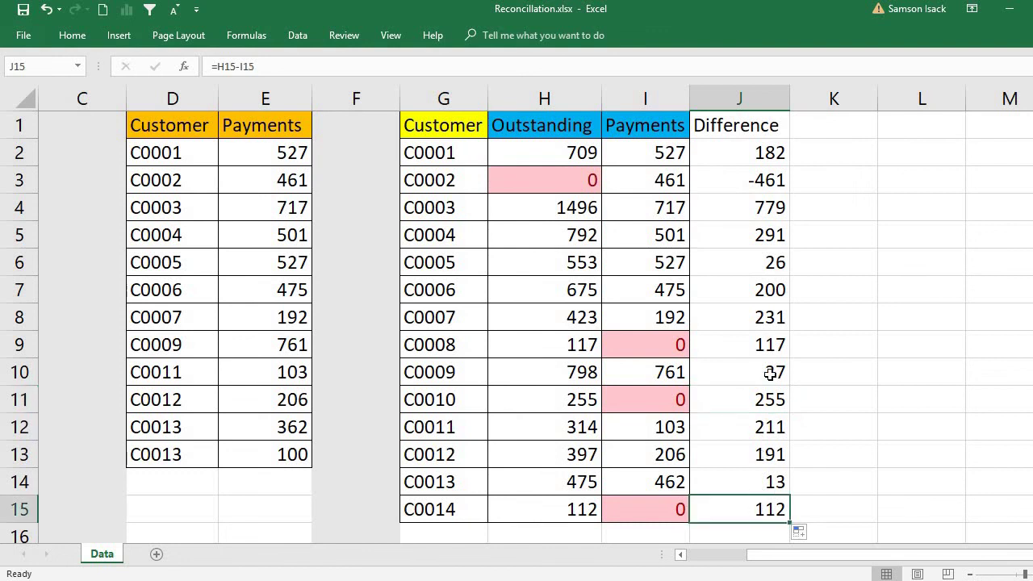
Fill the Difference header cell J1 with the same blue as the Outstanding and Payments headers
left_click_drag(771, 373, 774, 208)
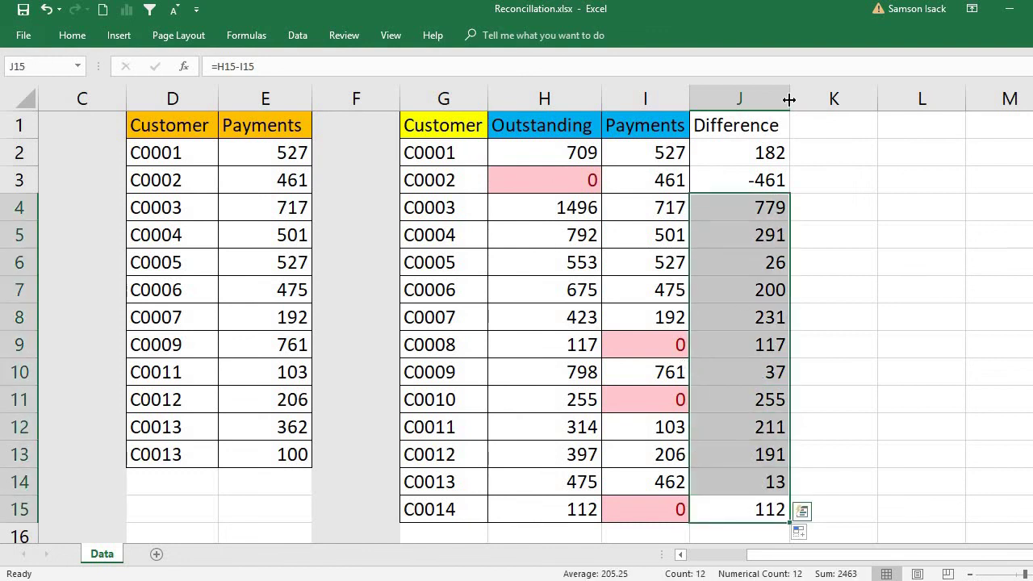
left_click(751, 125)
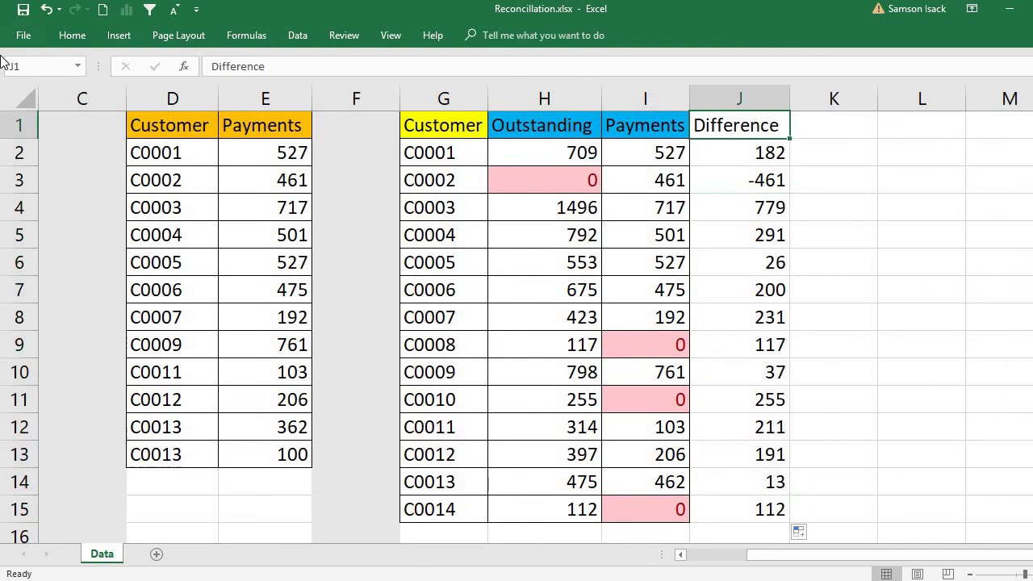
left_click(72, 36)
Apply borders to all cells of the Difference column, J1:J15, to match the rest of the summary table
left_click(765, 510)
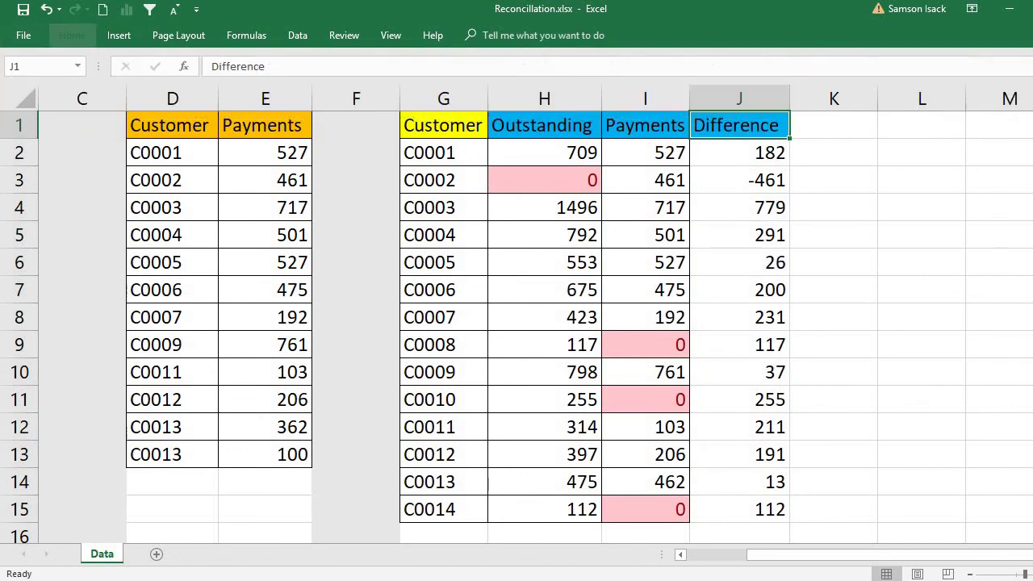
left_click(767, 510)
key("ctrl+shift+Up")
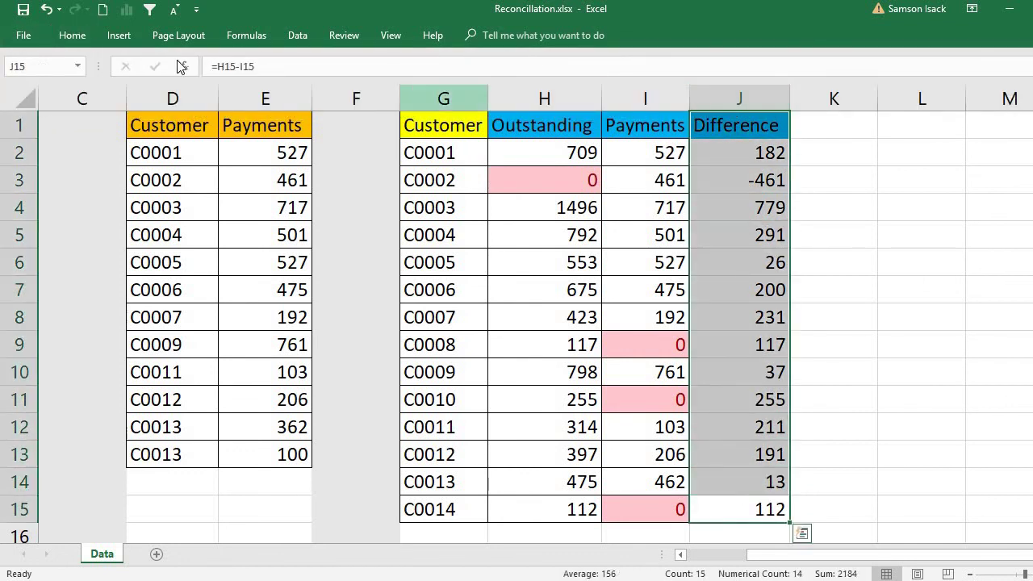
left_click(89, 37)
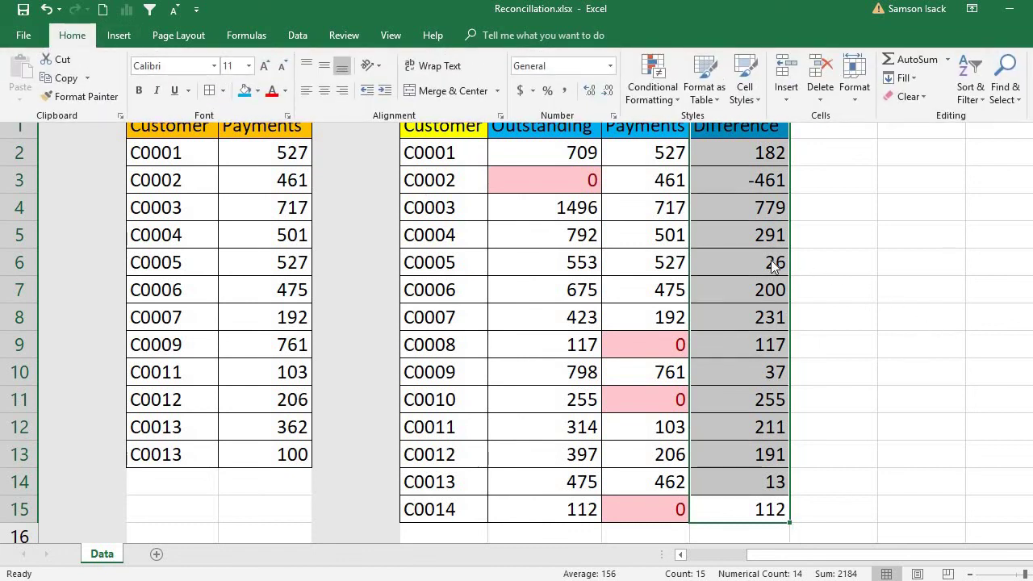
key("Escape")
left_click(749, 120)
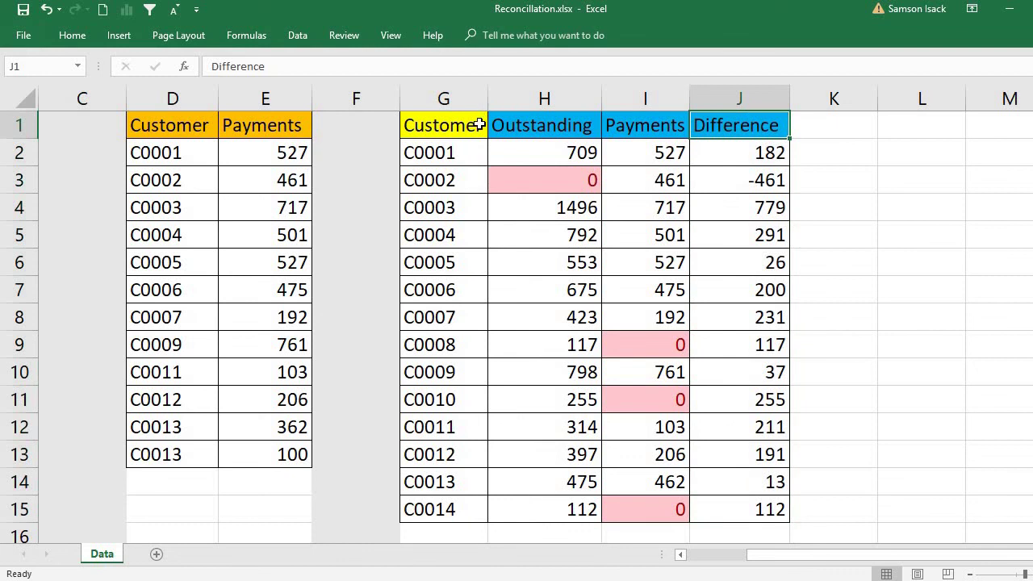
left_click(479, 124)
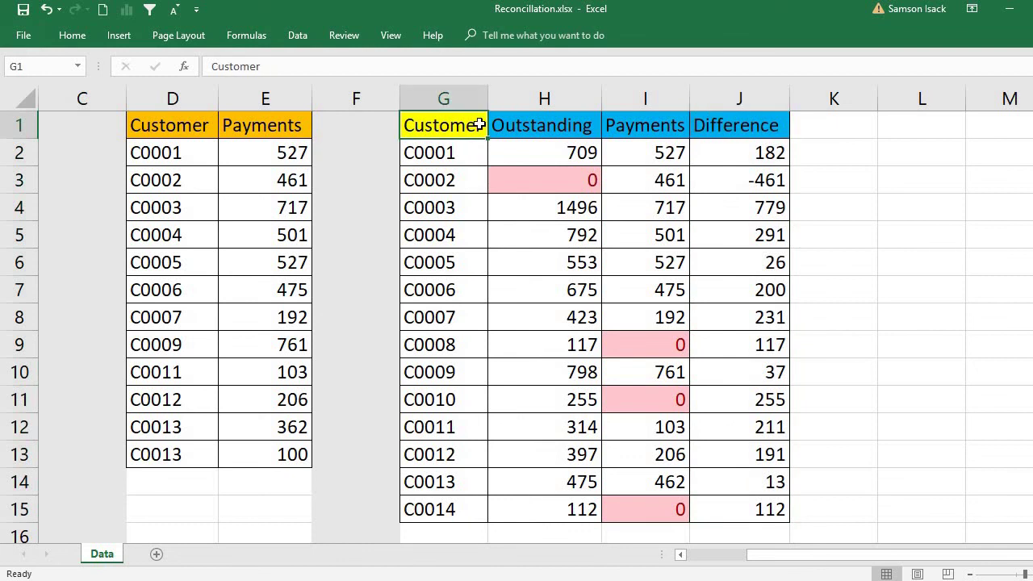